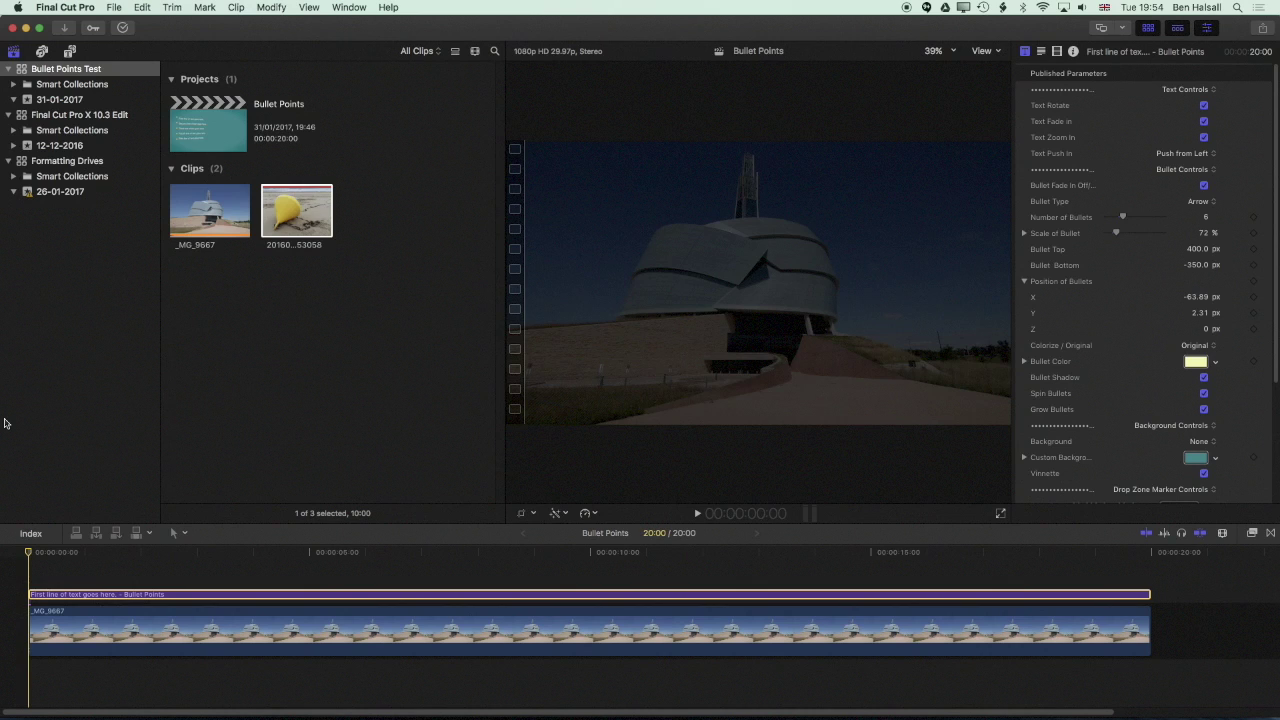
Play the Bullet Points title to preview its six arrow bullets, stopping around 14:22
{"action": "key", "text": "space"}
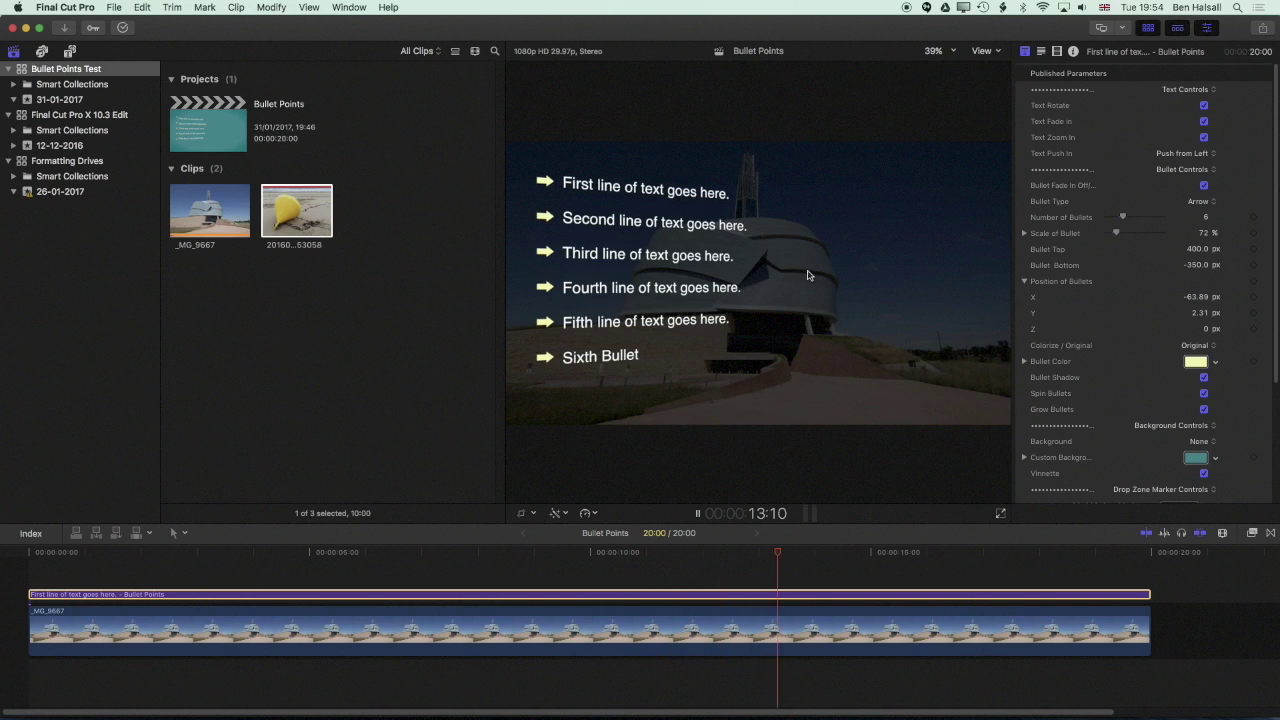
{"action": "key", "text": "space"}
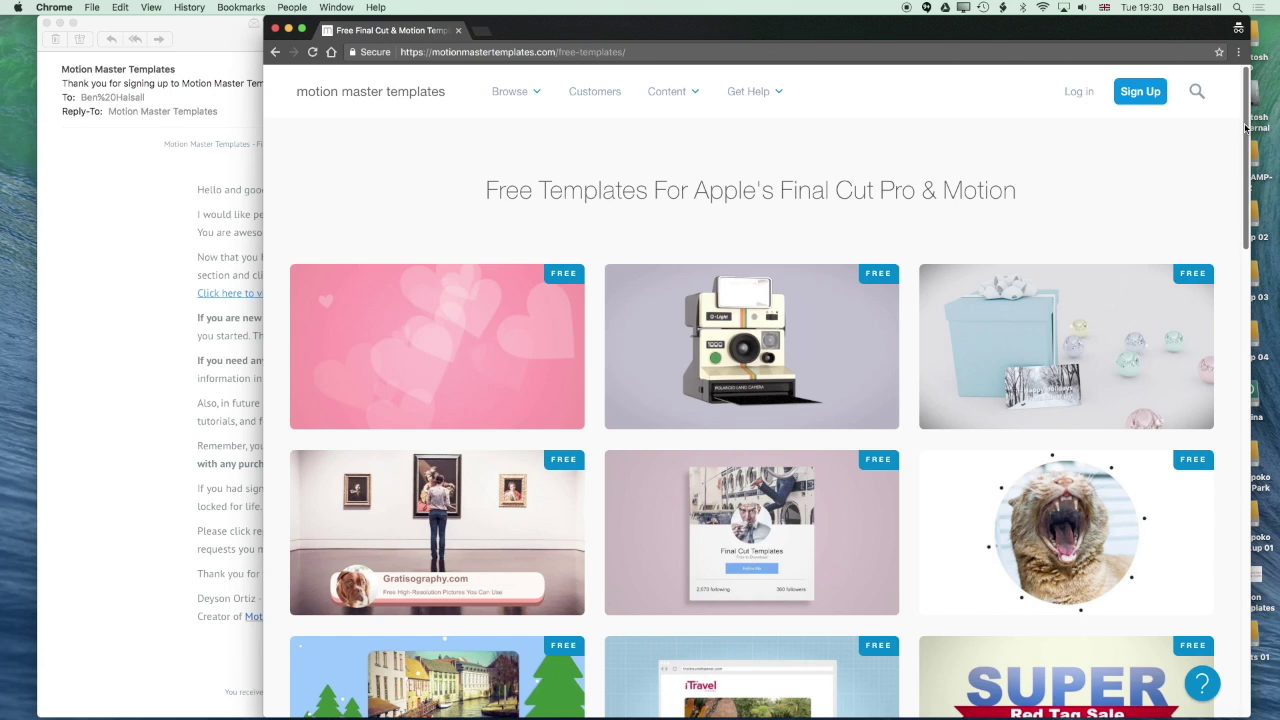
Use Bullet Points' Free Download form to submit your email address for the free templates
{"action": "scroll", "coordinate": [1245, 160], "scroll_direction": "down", "scroll_amount": 2}
{"action": "scroll", "coordinate": [1245, 160], "scroll_direction": "down", "scroll_amount": 5}
{"action": "mouse_move", "coordinate": [445, 355]}
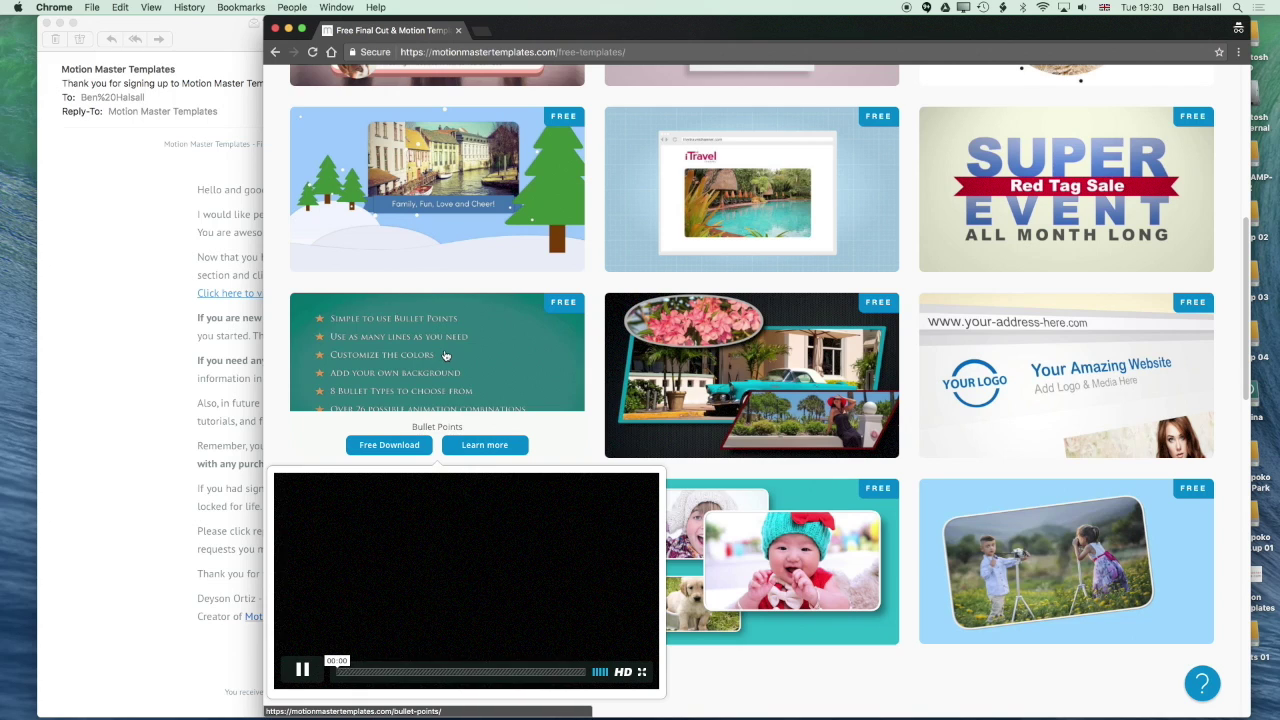
{"action": "left_click", "coordinate": [405, 447]}
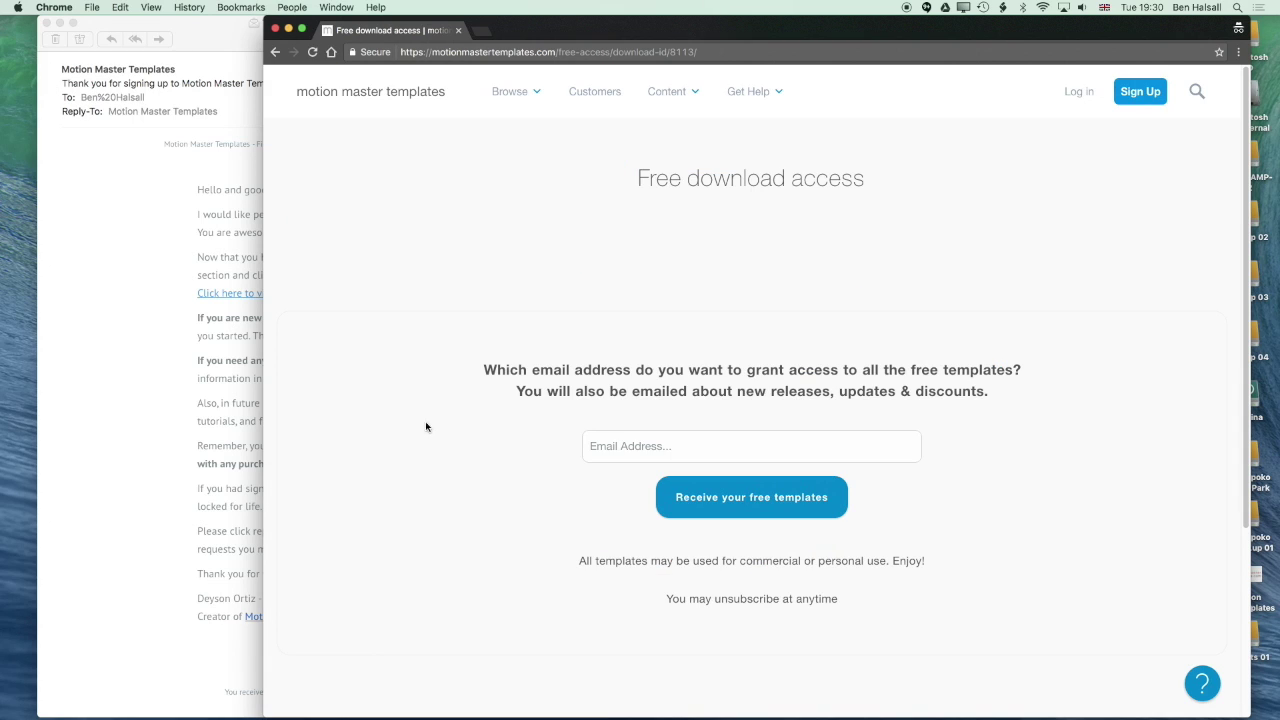
{"action": "left_click", "coordinate": [623, 446]}
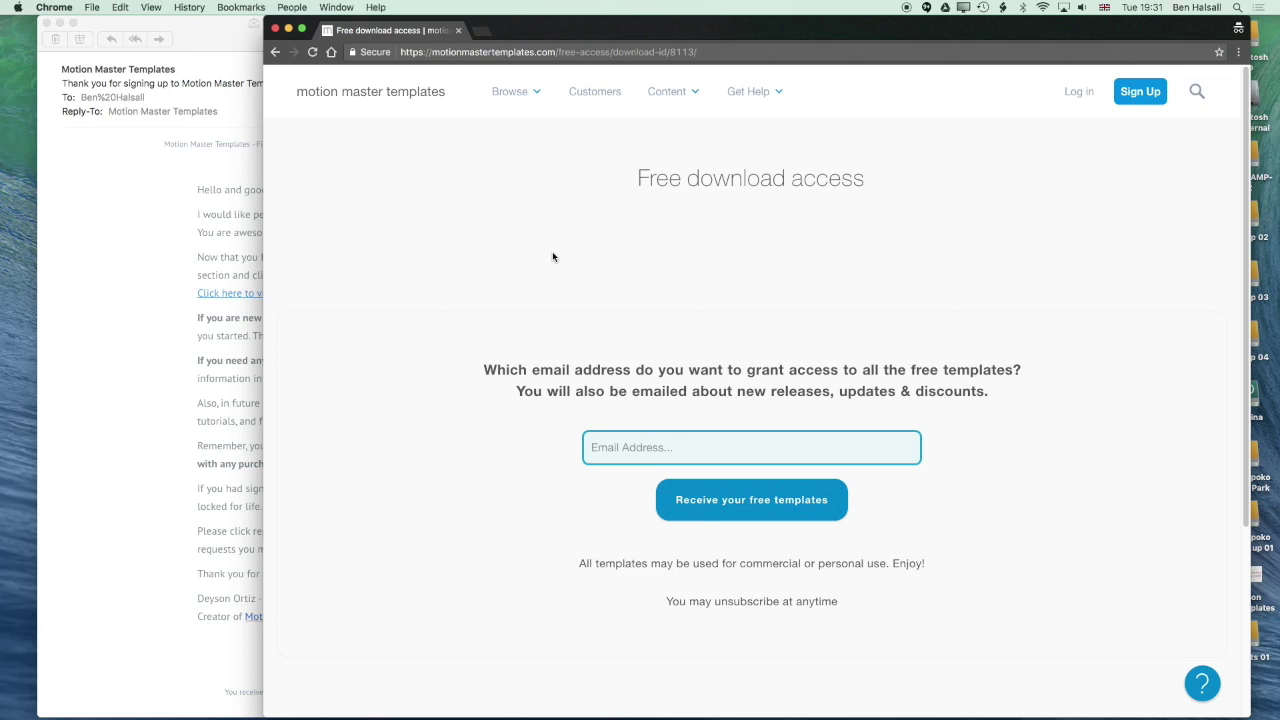
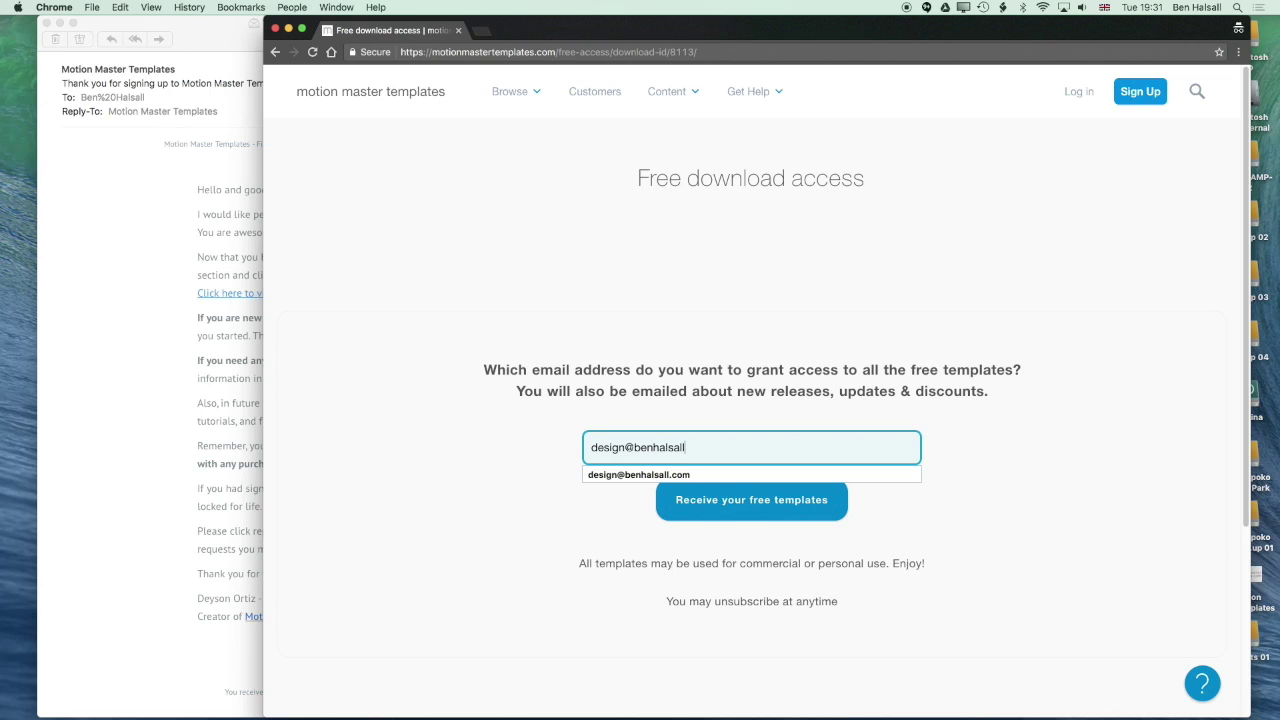
{"action": "left_click", "coordinate": [735, 498]}
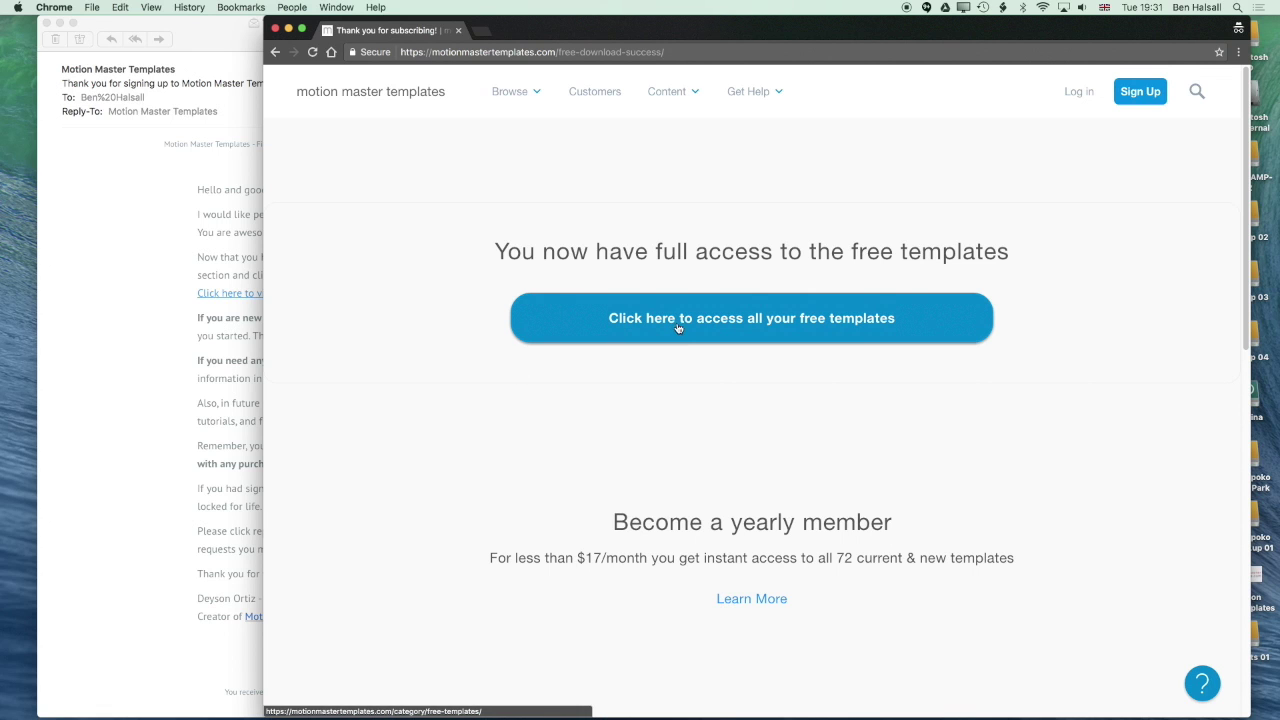
From the full free templates list, download Bullet_Points (1).dmg and open it
{"action": "left_click", "coordinate": [678, 340]}
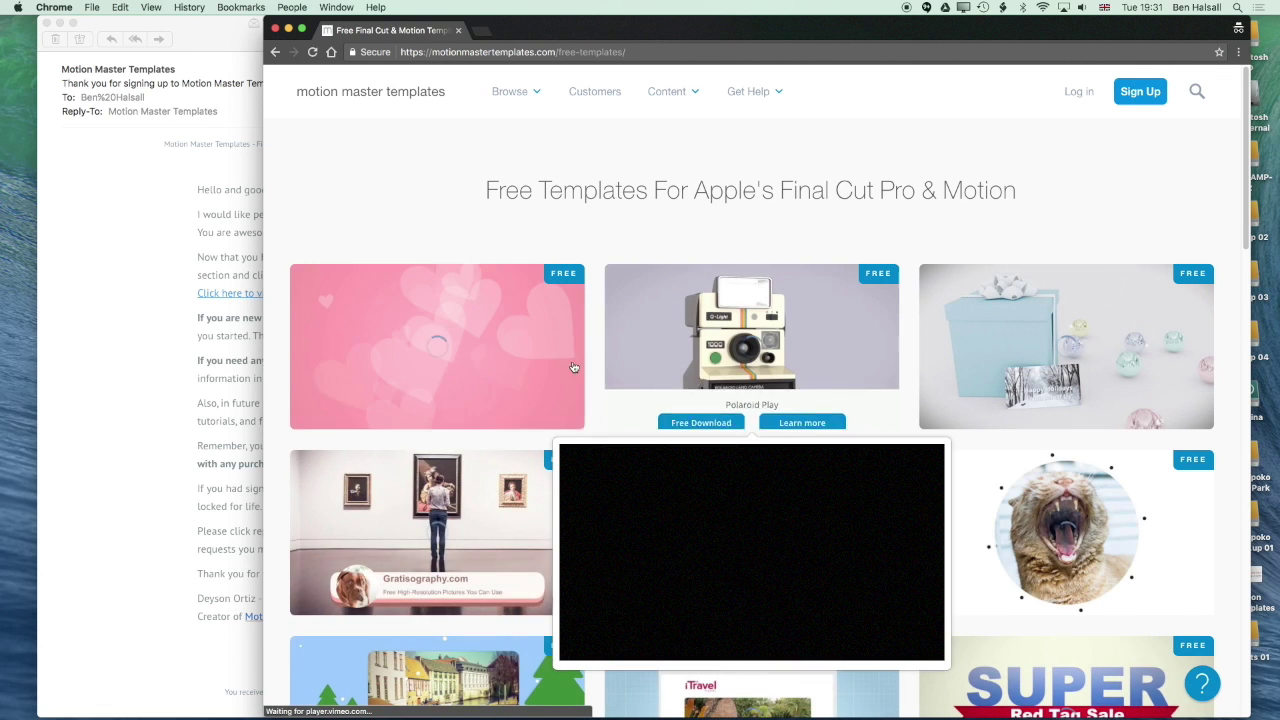
{"action": "left_click_drag", "start_coordinate": [1248, 140], "coordinate": [1248, 285]}
{"action": "mouse_move", "coordinate": [407, 360]}
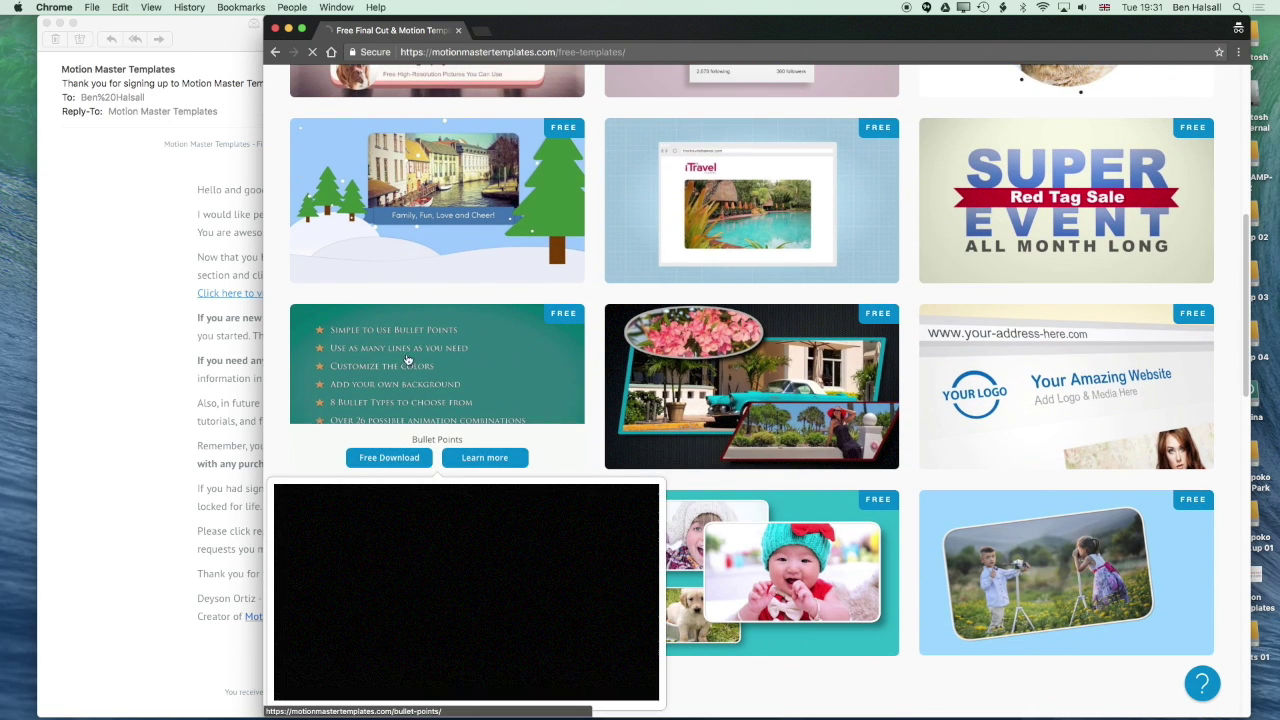
{"action": "left_click", "coordinate": [388, 458]}
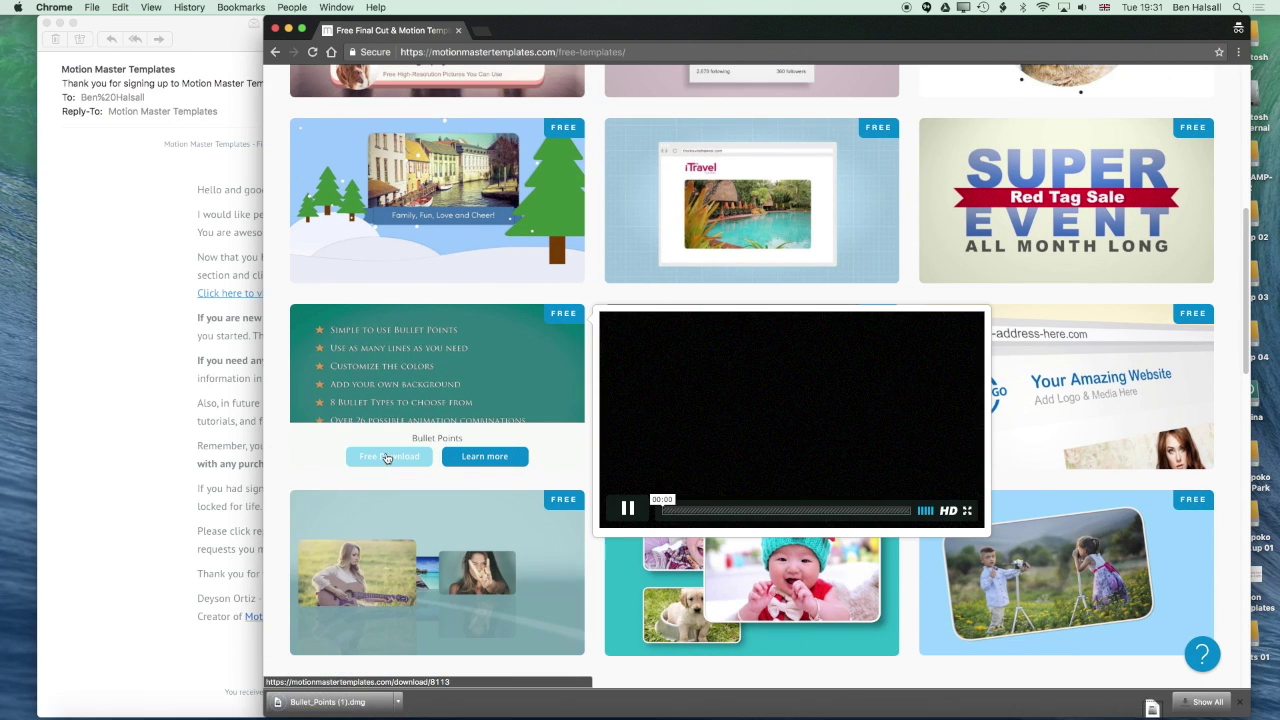
{"action": "mouse_move", "coordinate": [367, 616]}
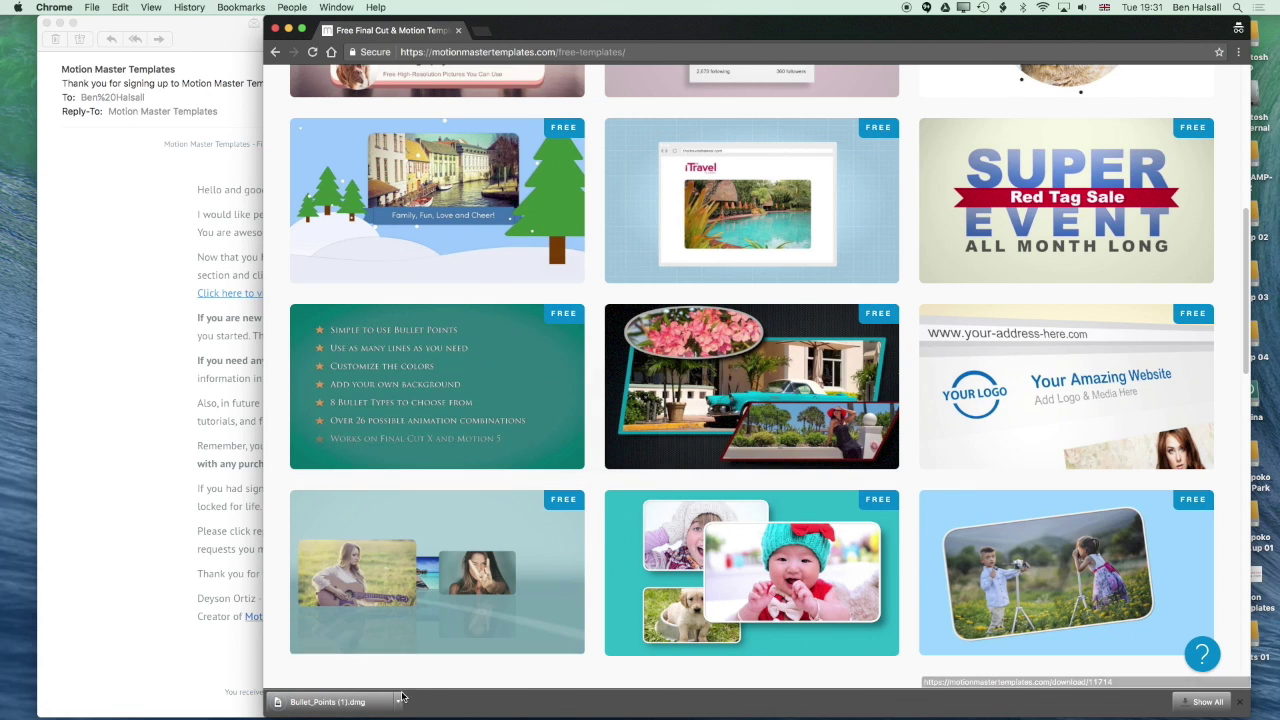
{"action": "left_click", "coordinate": [338, 704]}
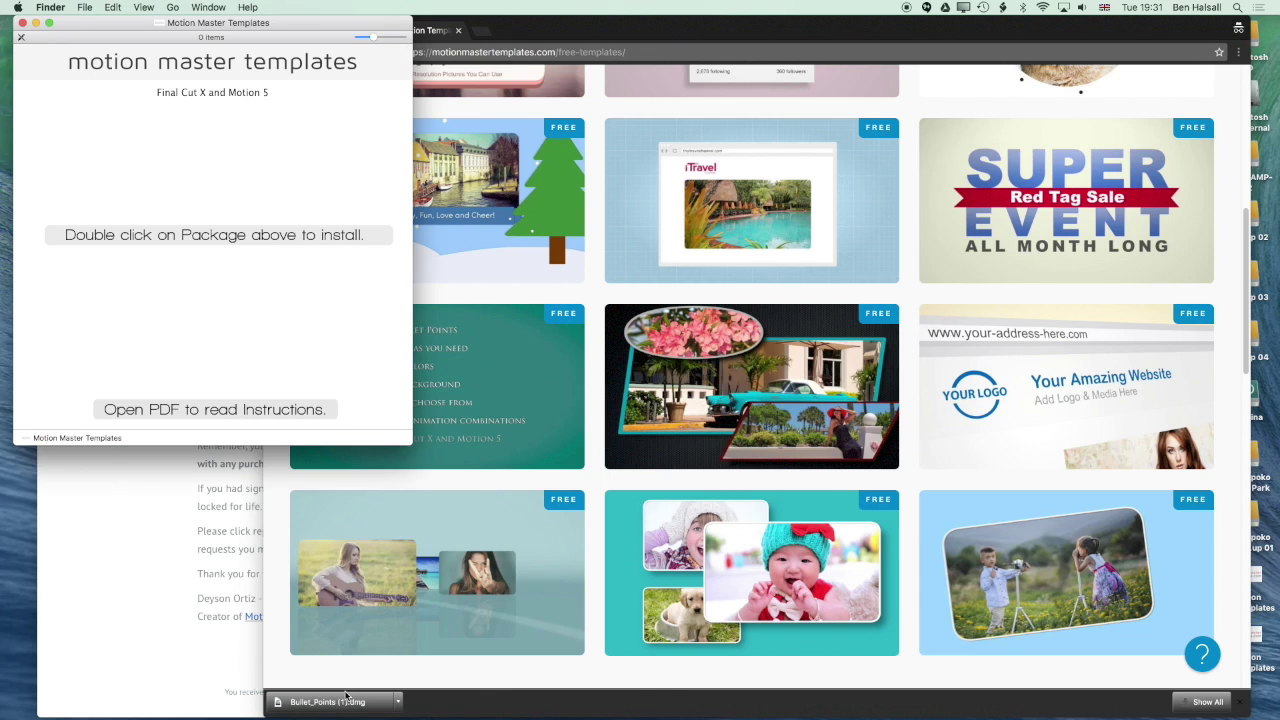
Open the Instructions PDF, arrange it beside the package window, and launch the Bullet Points installer
{"action": "left_click_drag", "start_coordinate": [321, 28], "coordinate": [729, 5]}
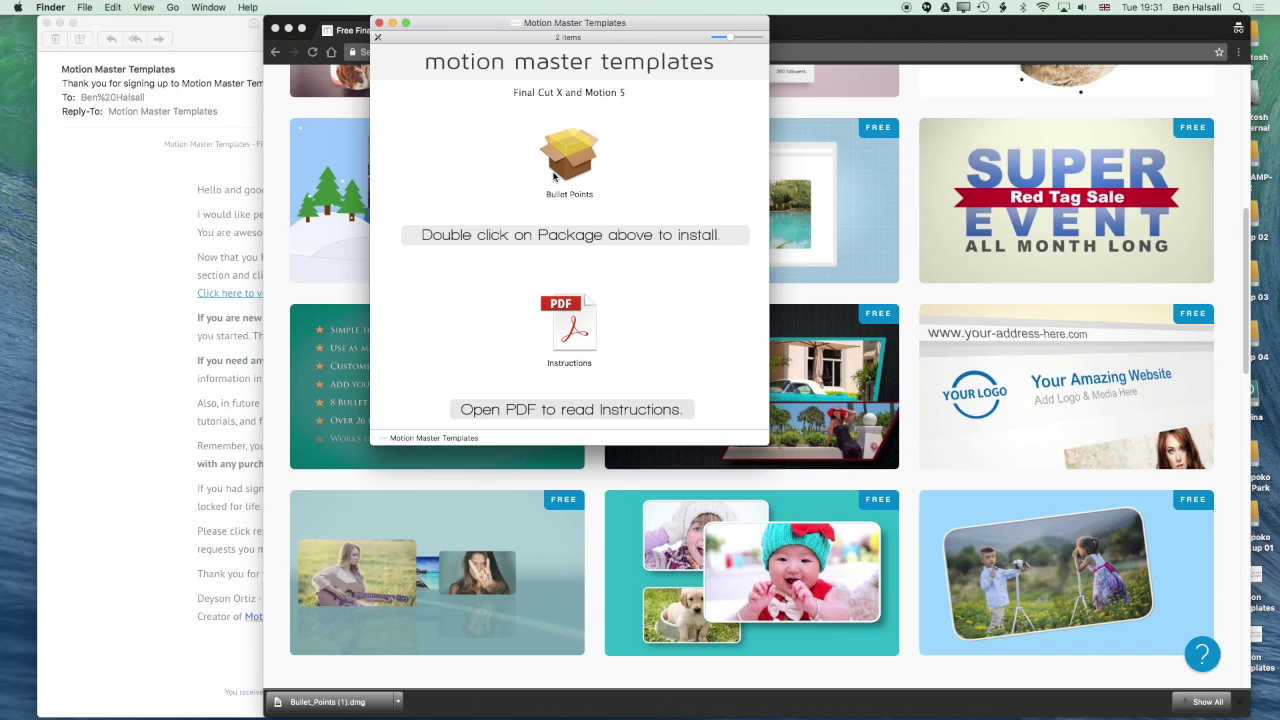
{"action": "double_click", "coordinate": [576, 322]}
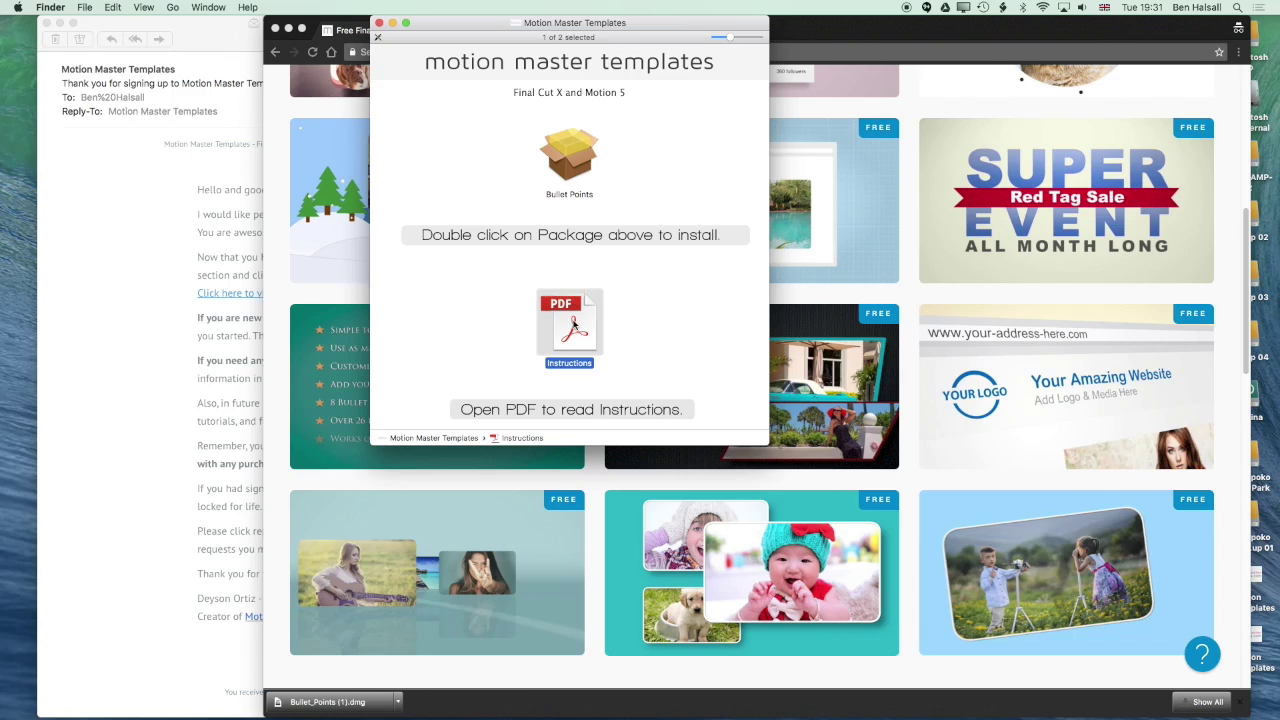
{"action": "left_click_drag", "start_coordinate": [944, 27], "coordinate": [897, 27]}
{"action": "left_click", "coordinate": [502, 27]}
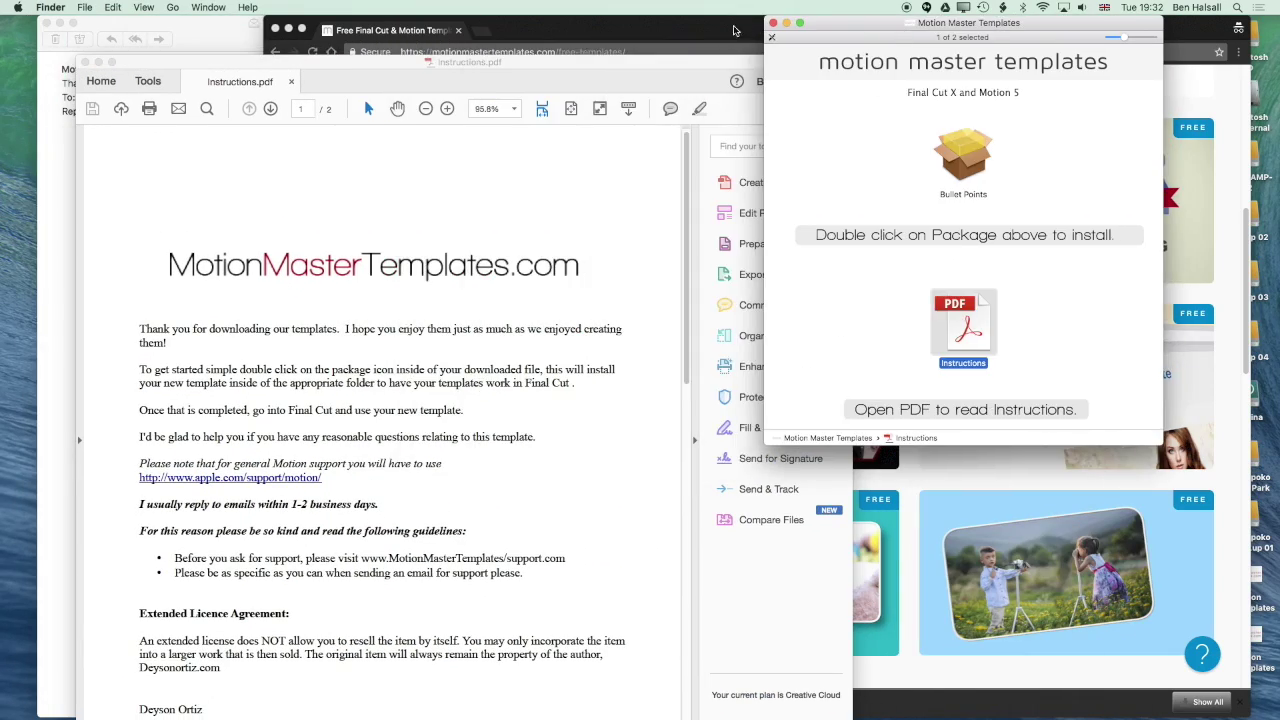
{"action": "left_click", "coordinate": [587, 68]}
{"action": "left_click_drag", "start_coordinate": [641, 63], "coordinate": [593, 23]}
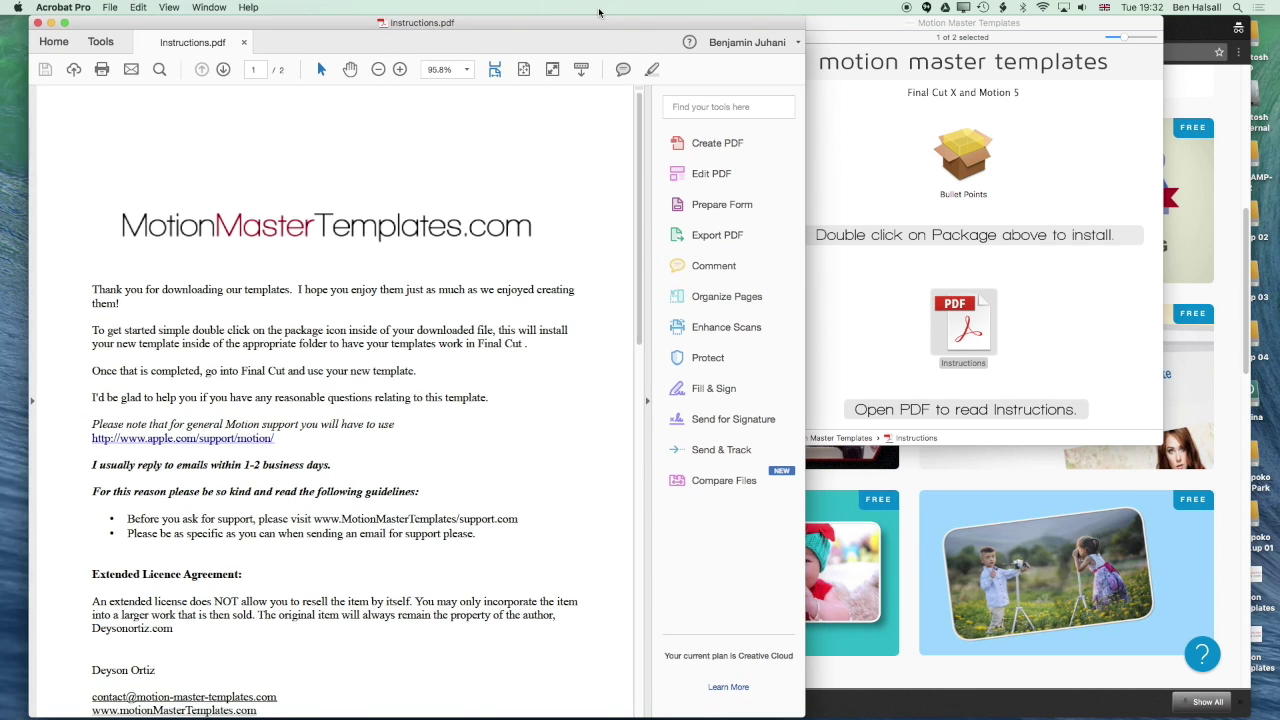
{"action": "left_click", "coordinate": [910, 63]}
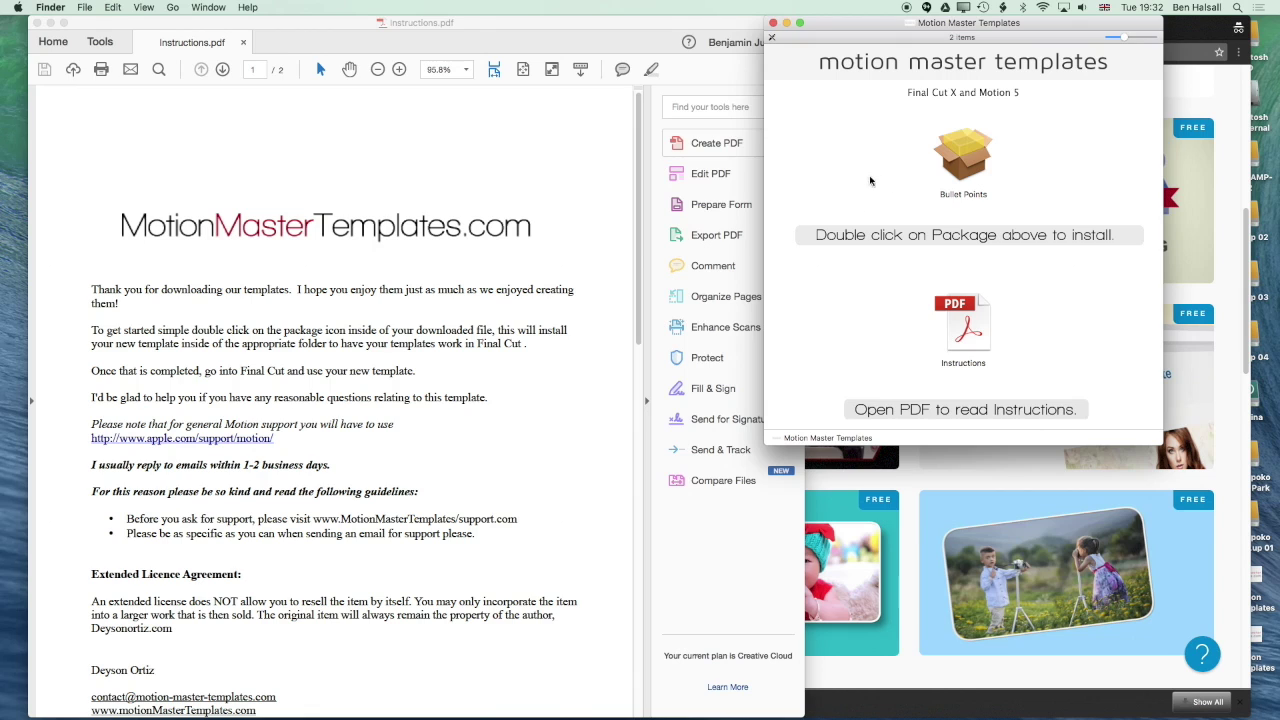
{"action": "double_click", "coordinate": [963, 163]}
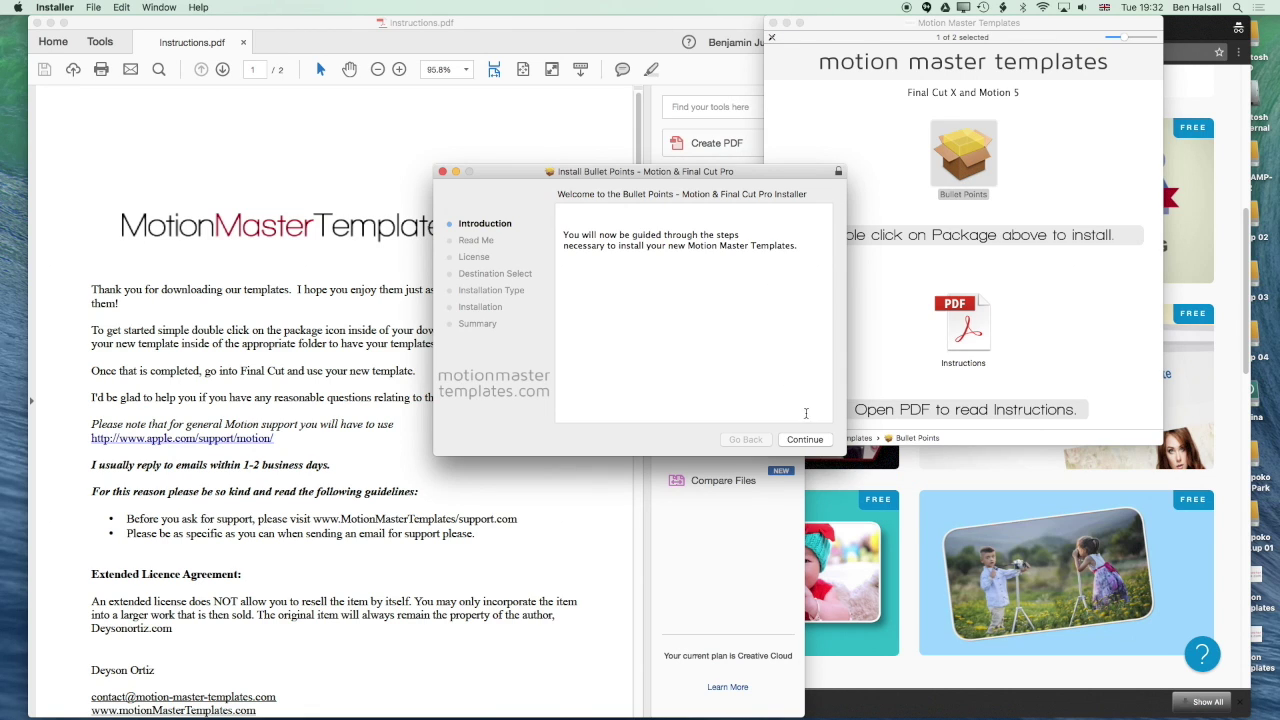
Step through the installer, accept the licence, and authorise installation with the account password
{"action": "left_click", "coordinate": [803, 439]}
{"action": "left_click", "coordinate": [803, 439]}
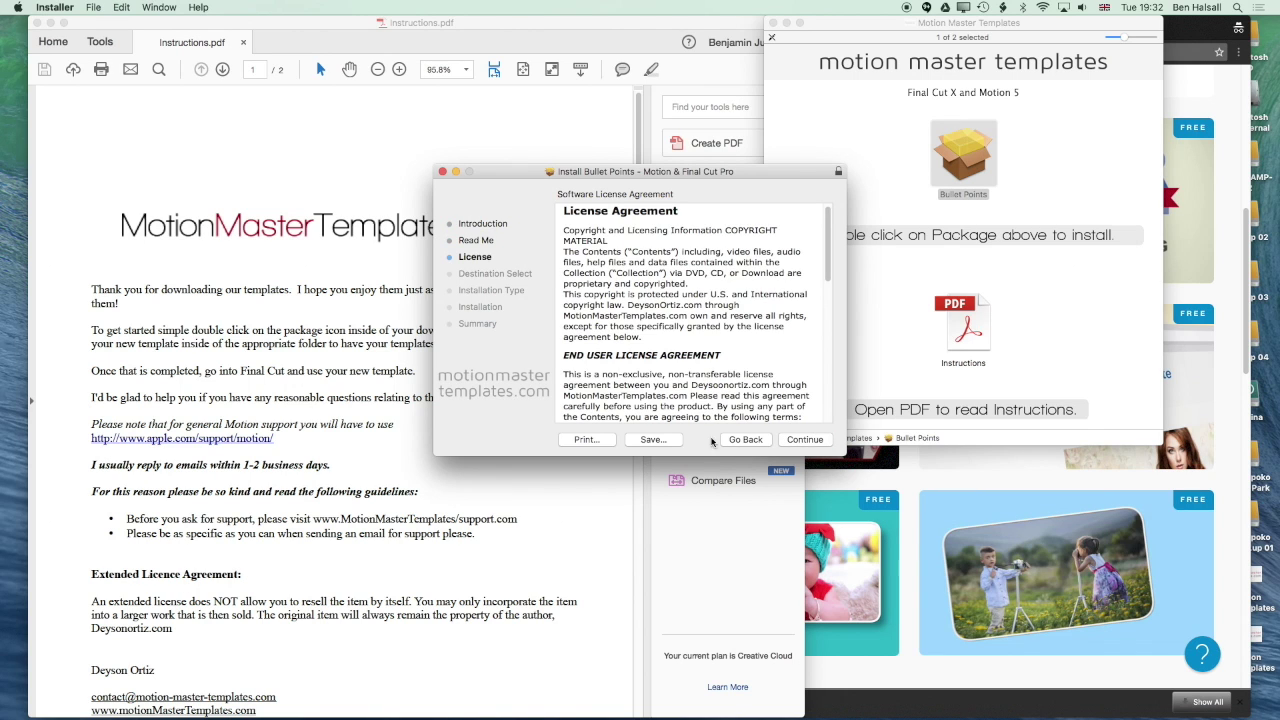
{"action": "left_click", "coordinate": [795, 439]}
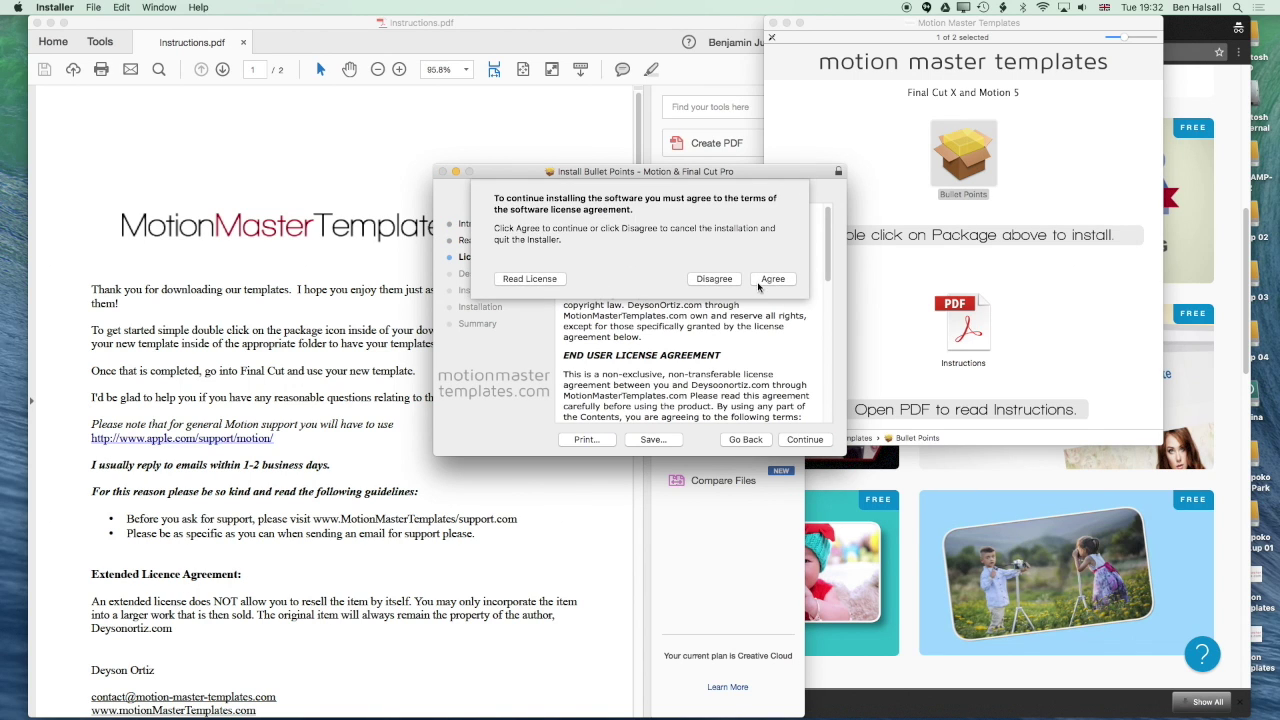
{"action": "left_click", "coordinate": [768, 283]}
{"action": "left_click", "coordinate": [809, 439]}
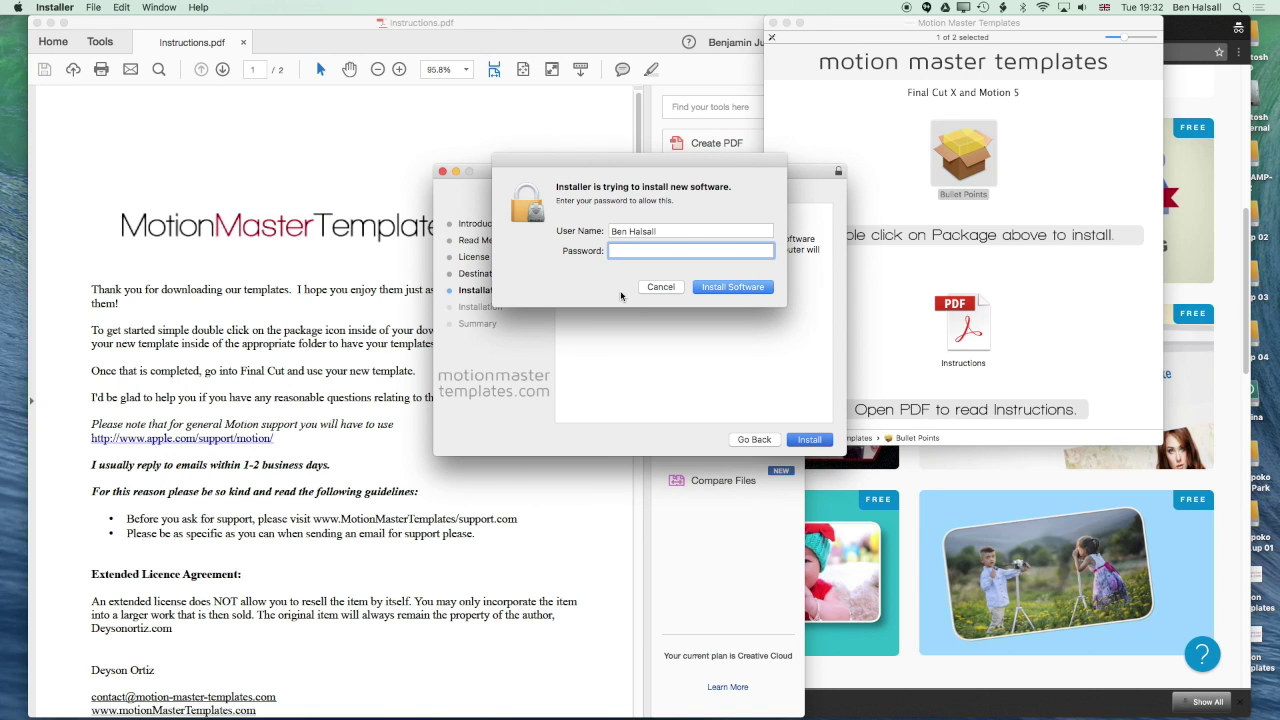
{"action": "type", "text": "••••••"}
{"action": "key", "text": "Return"}
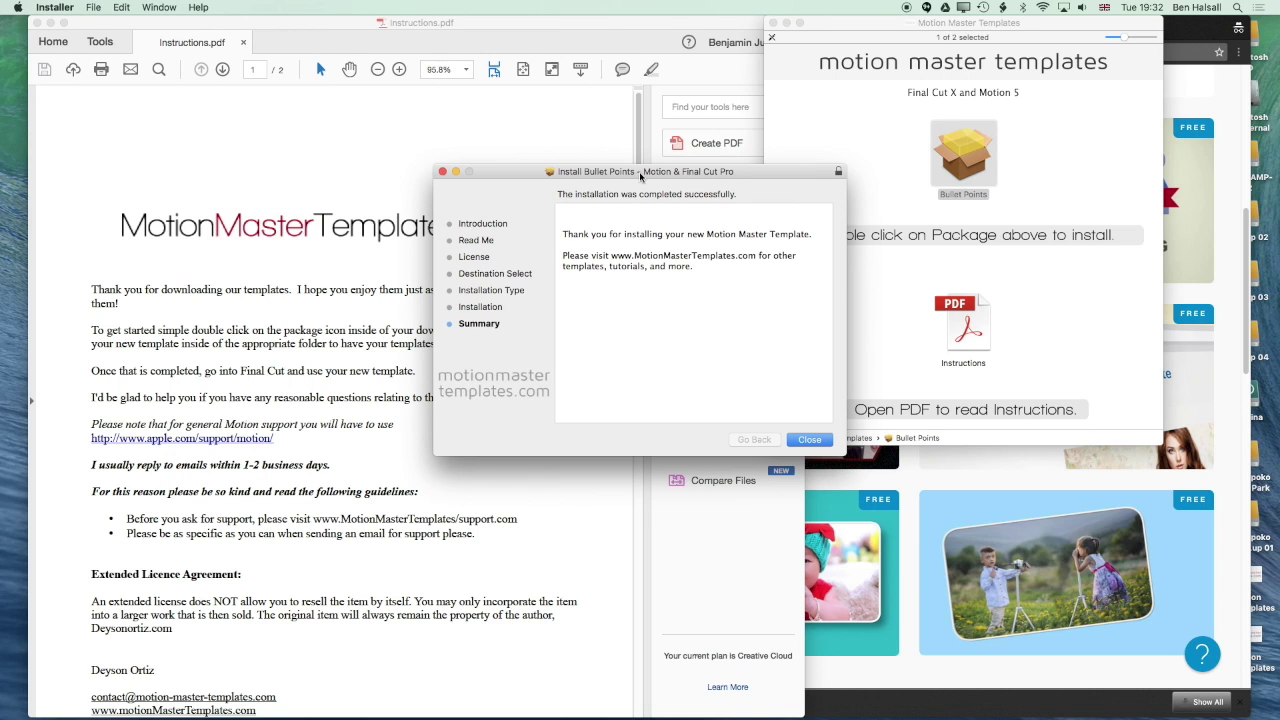
Close the finished installer, move the package to the Trash, and close the disk image window
{"action": "left_click", "coordinate": [805, 440]}
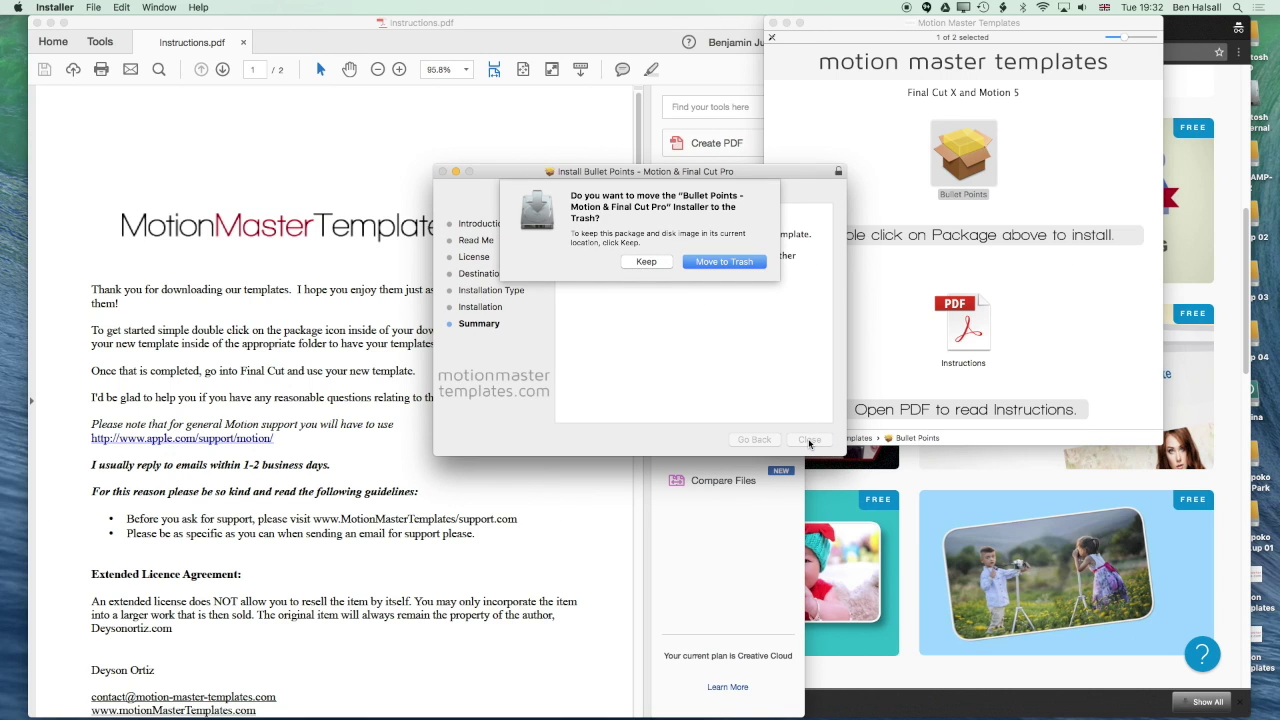
{"action": "left_click", "coordinate": [718, 265]}
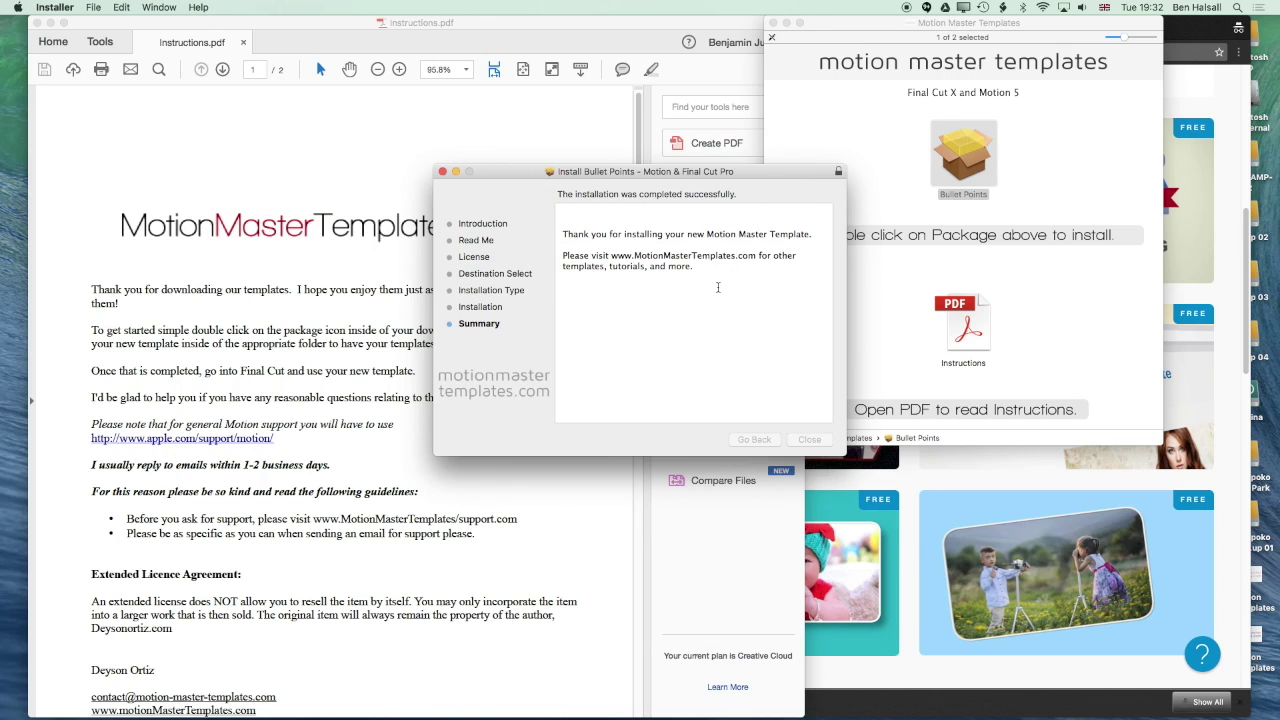
{"action": "left_click", "coordinate": [442, 171]}
{"action": "left_click", "coordinate": [772, 22]}
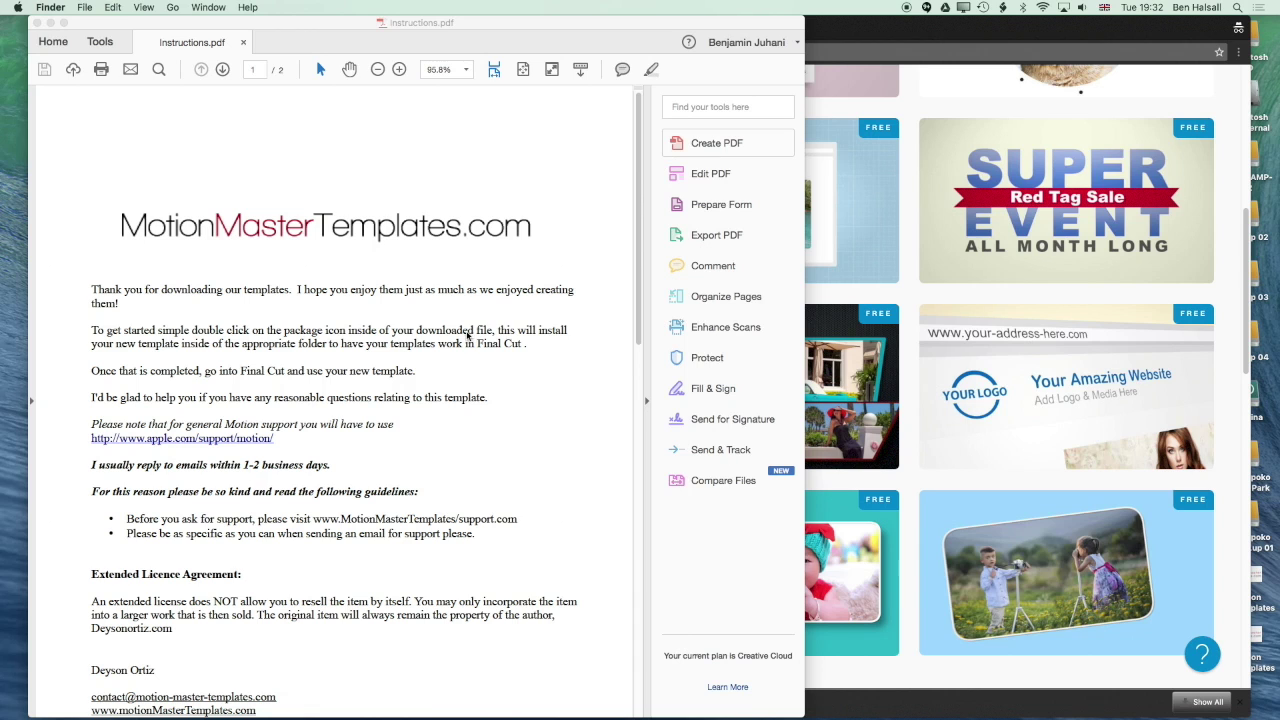
Navigate to Home > Movies > Motion Templates > Titles > Motion Master Templates > Free Templates > Bullet Points
{"action": "key", "text": "super+Tab"}
{"action": "key", "text": "super+Tab"}
{"action": "key", "text": "super+Tab"}
{"action": "key", "text": "super+Tab"}
{"action": "key", "text": "super+Tab"}
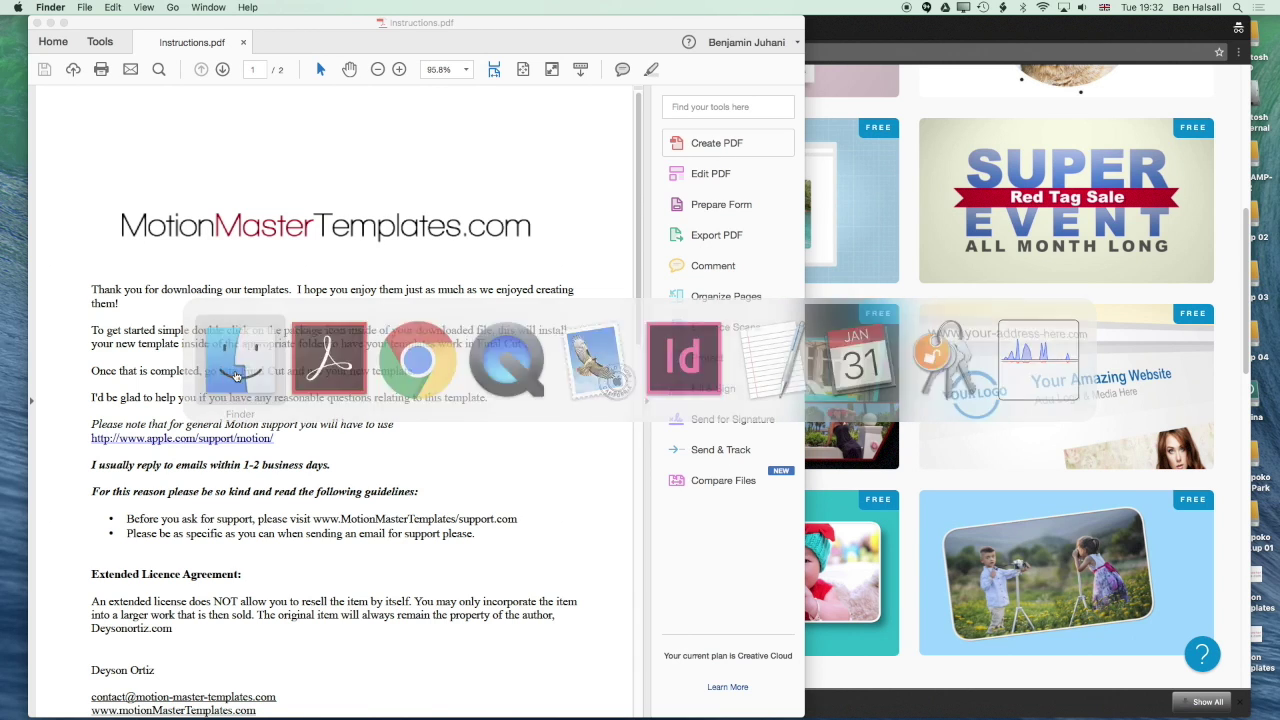
{"action": "left_click", "coordinate": [172, 7]}
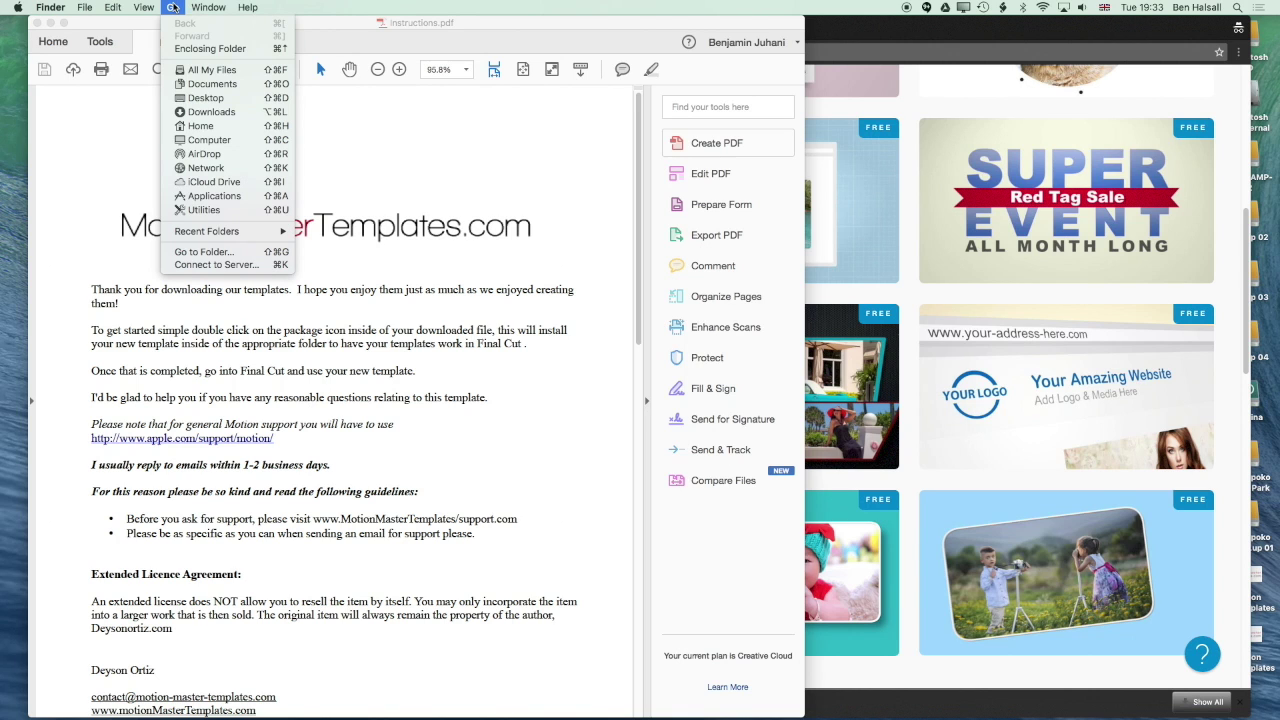
{"action": "left_click", "coordinate": [254, 130]}
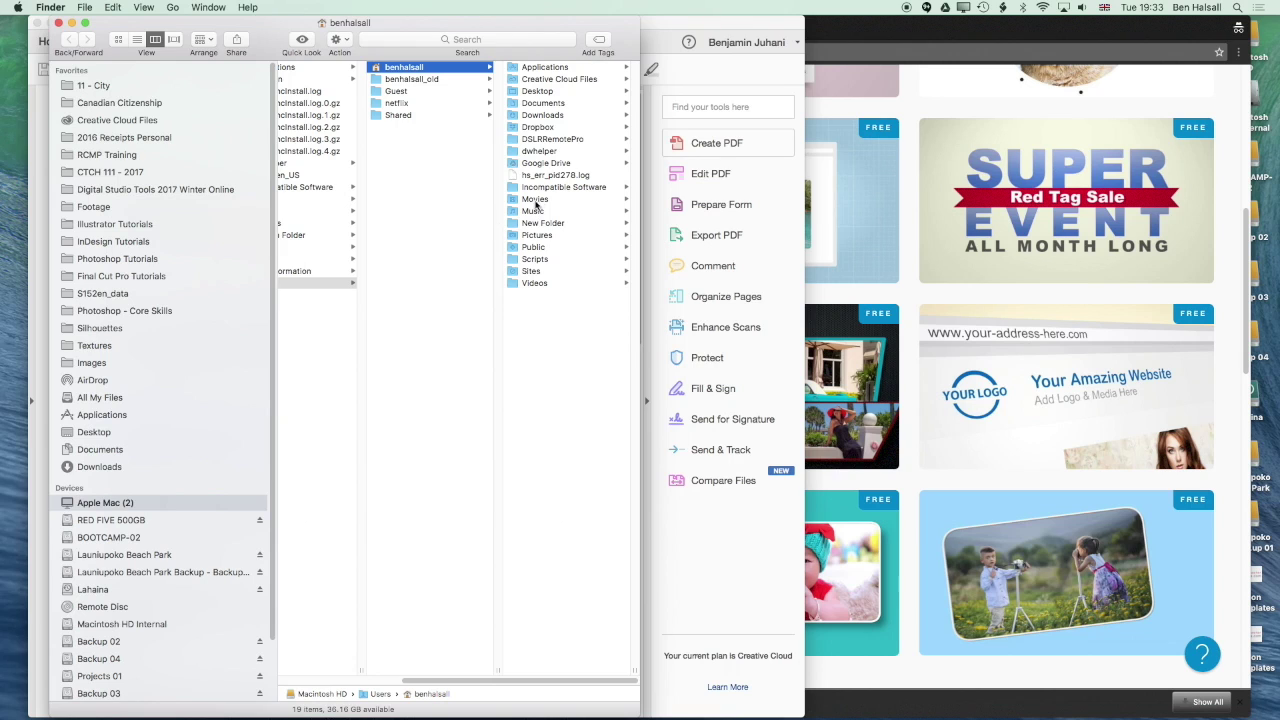
{"action": "left_click", "coordinate": [535, 200]}
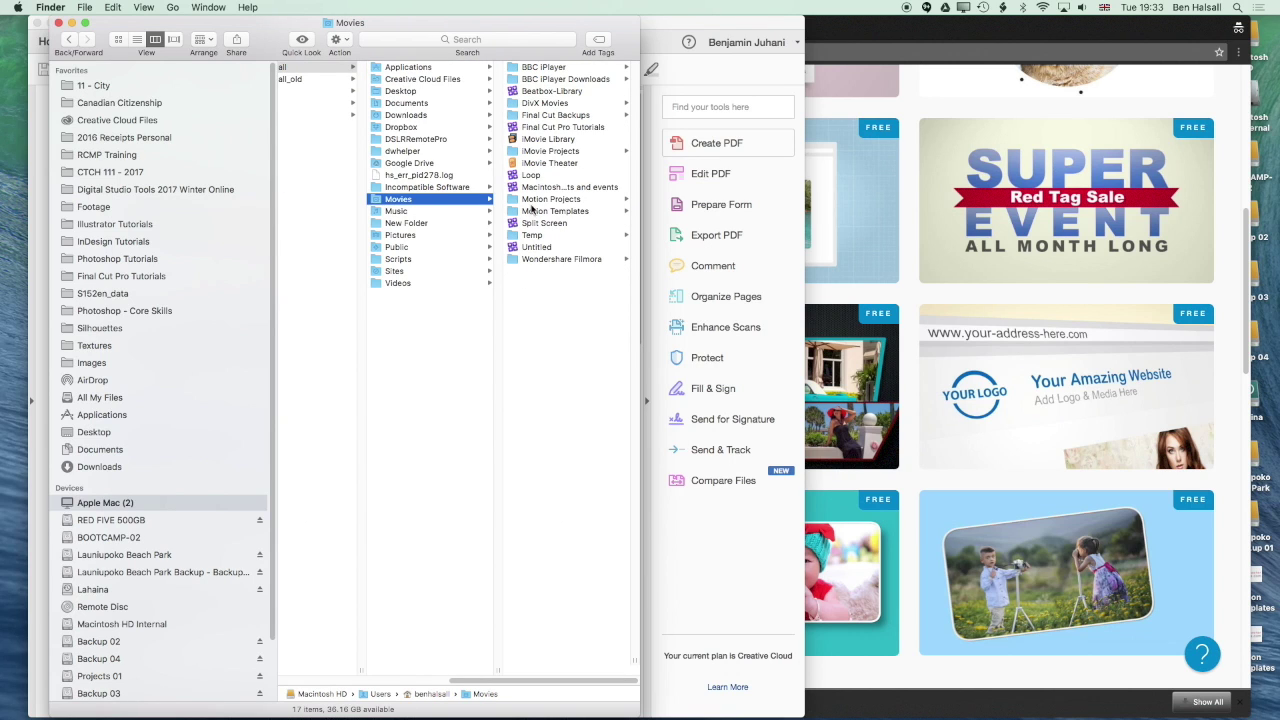
{"action": "left_click", "coordinate": [538, 211]}
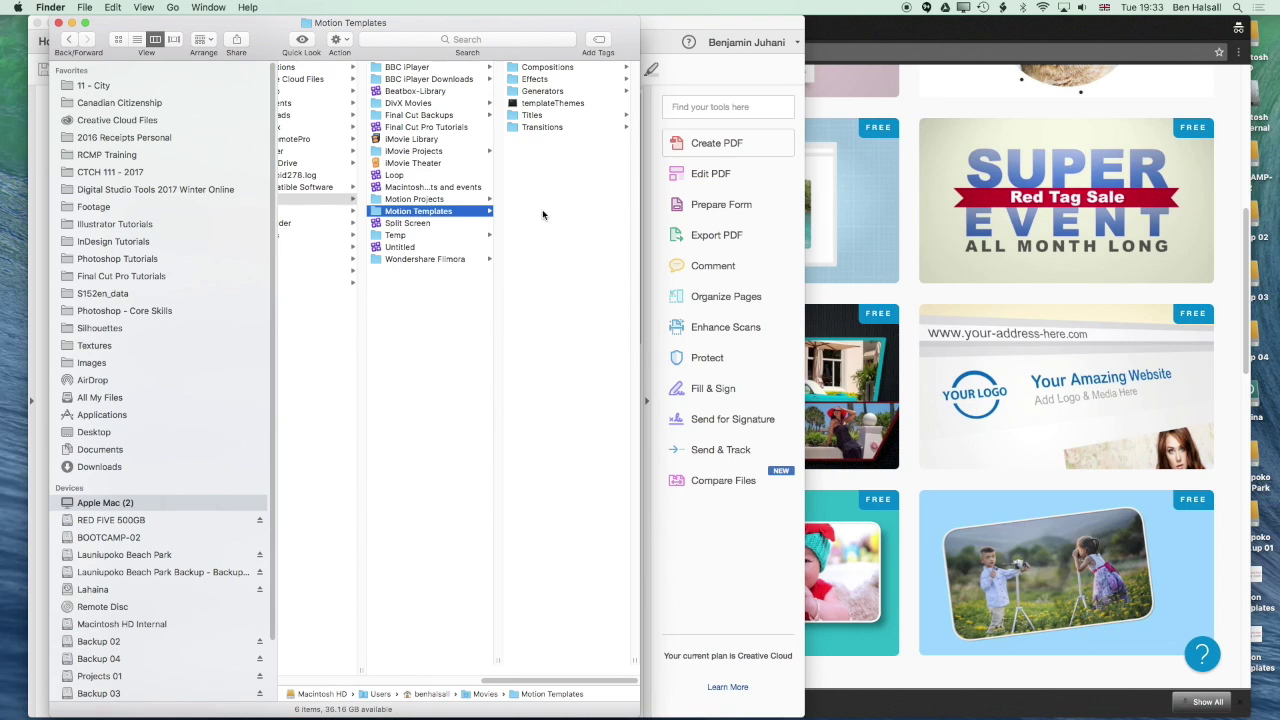
{"action": "left_click", "coordinate": [536, 115]}
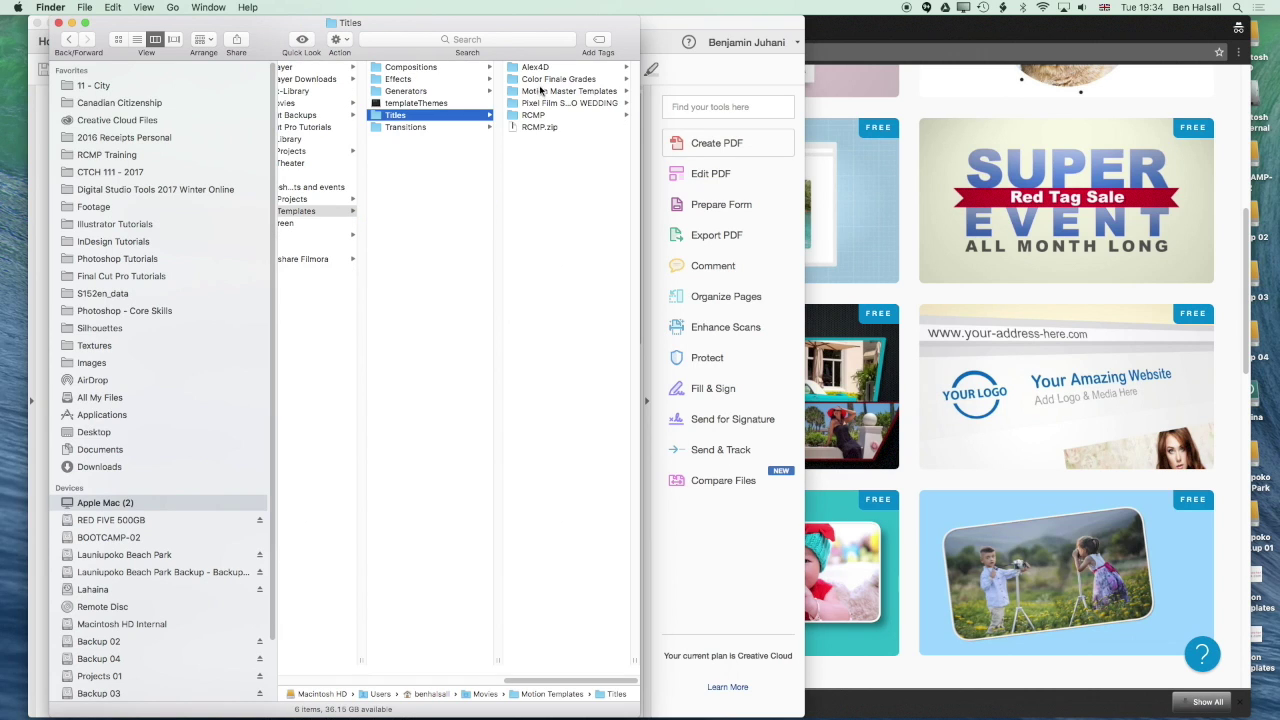
{"action": "left_click", "coordinate": [542, 91]}
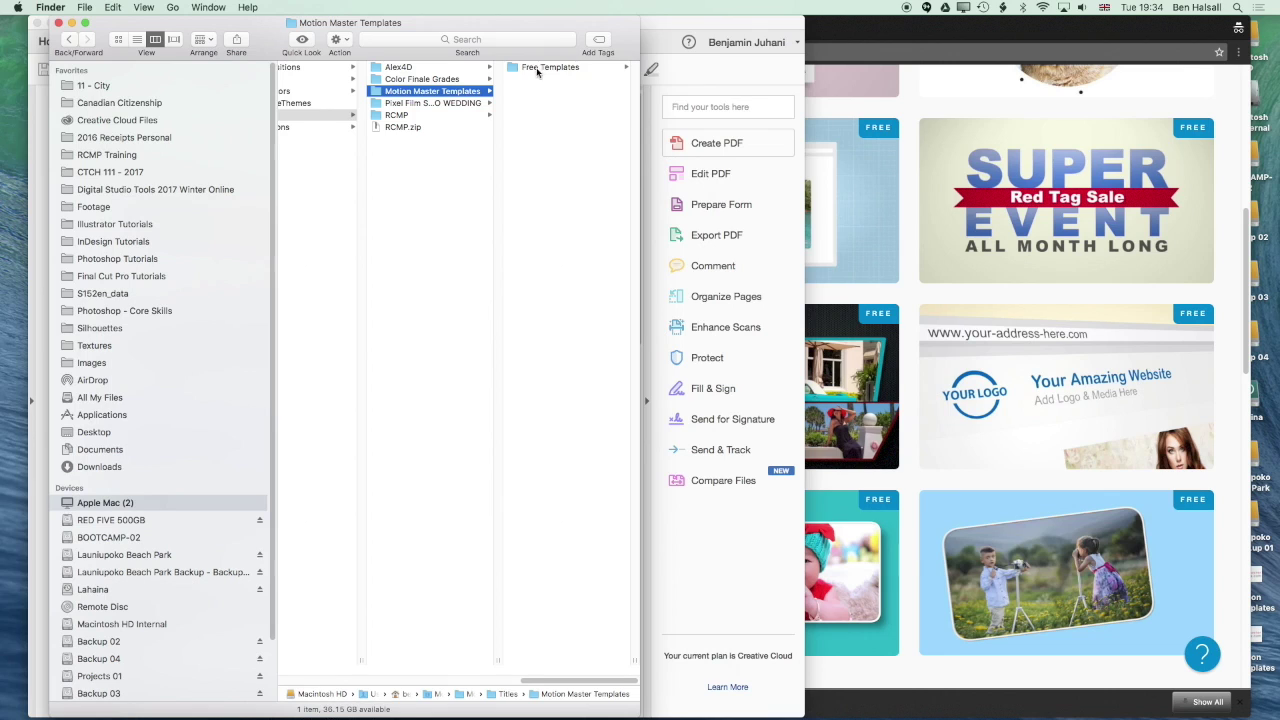
{"action": "left_click", "coordinate": [537, 68]}
{"action": "left_click", "coordinate": [534, 69]}
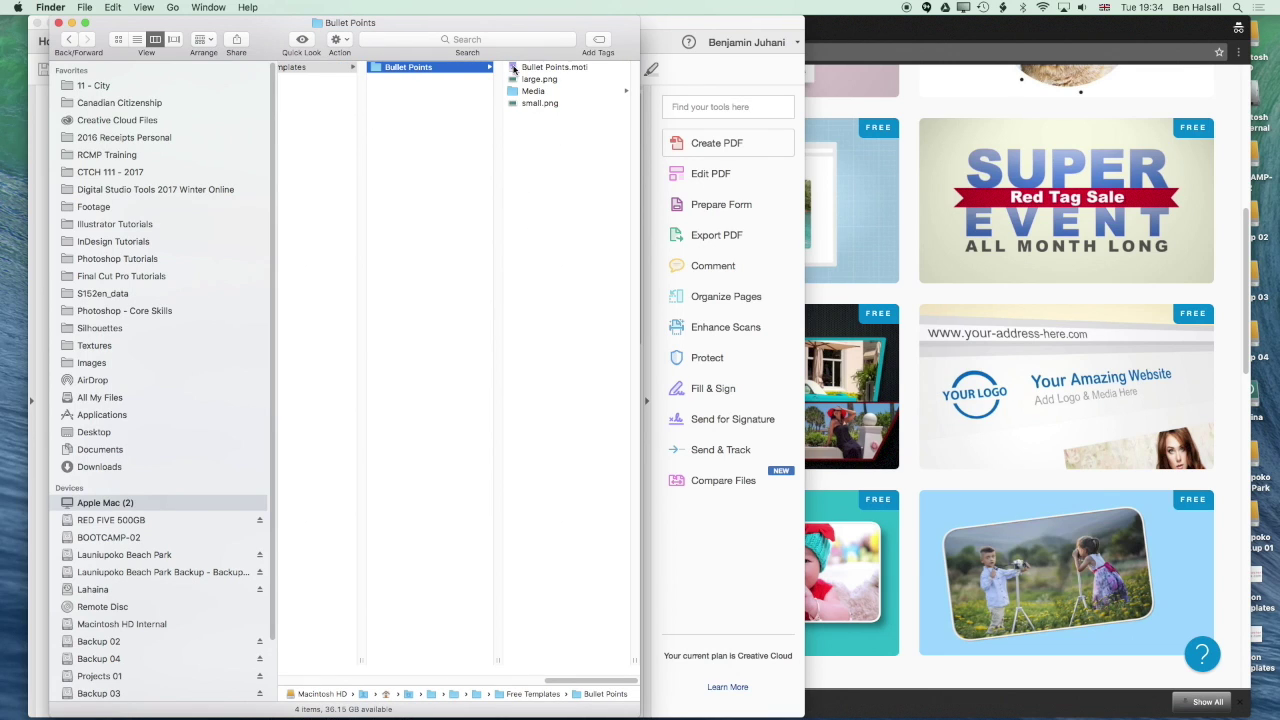
Check the Media folder and Quick Look the small.png and large.png thumbnails
{"action": "left_click", "coordinate": [518, 91]}
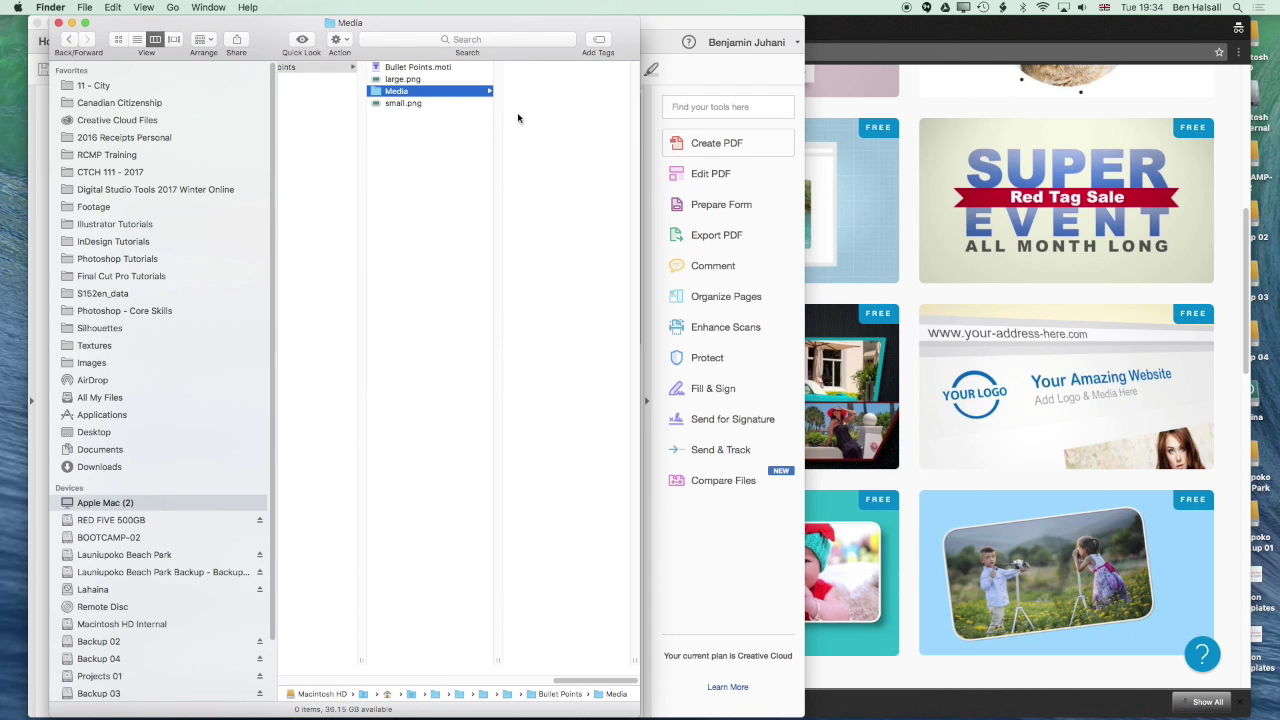
{"action": "left_click", "coordinate": [418, 104]}
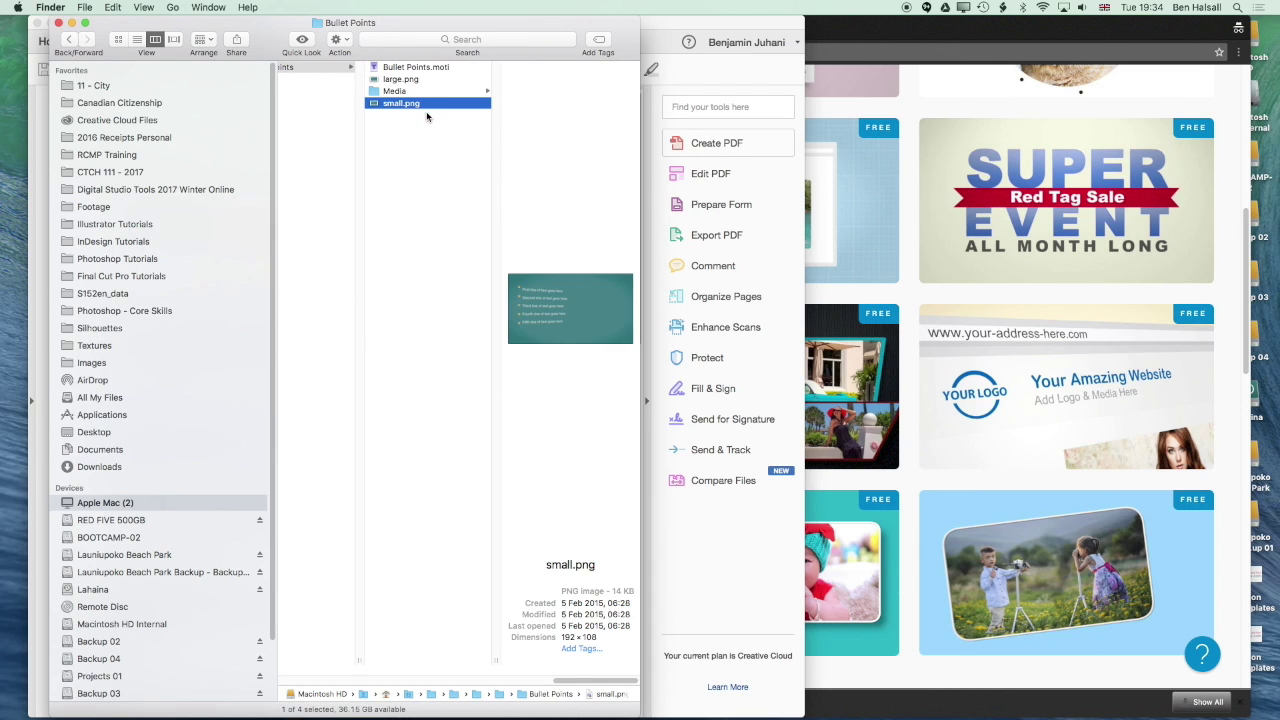
{"action": "key", "text": "space"}
{"action": "key", "text": "space"}
{"action": "left_click", "coordinate": [406, 81]}
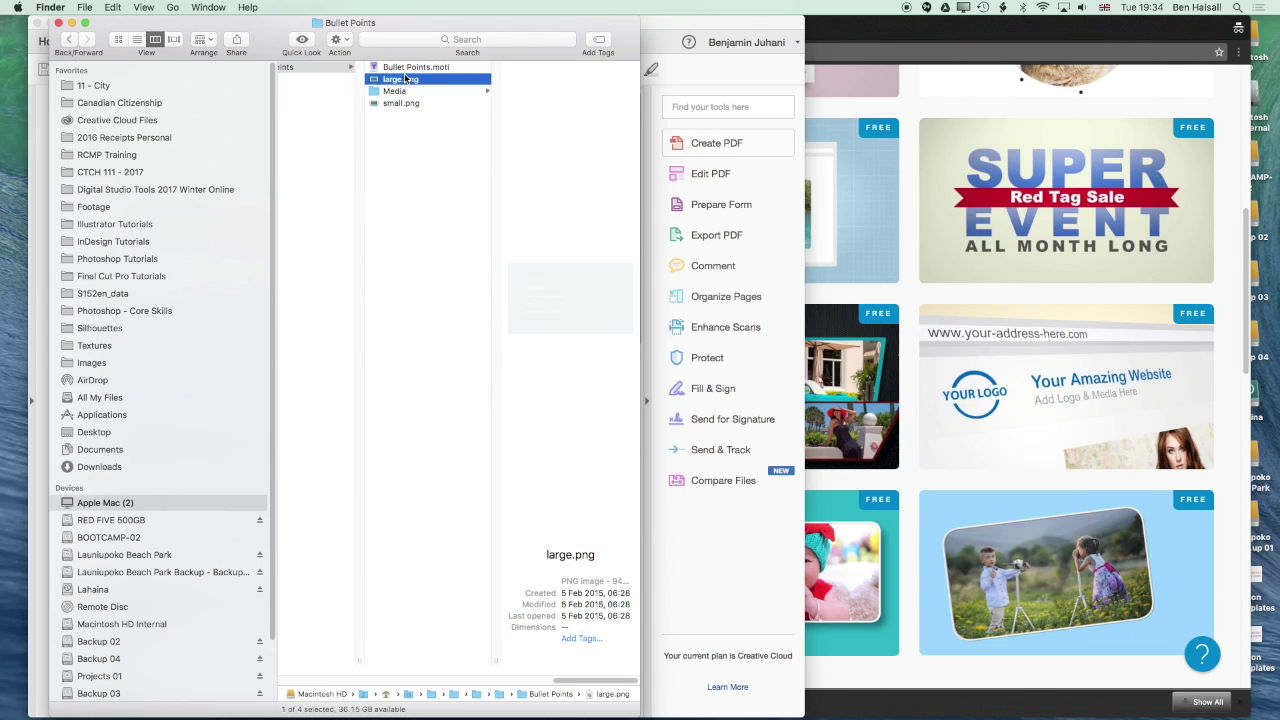
{"action": "key", "text": "space"}
{"action": "key", "text": "space"}
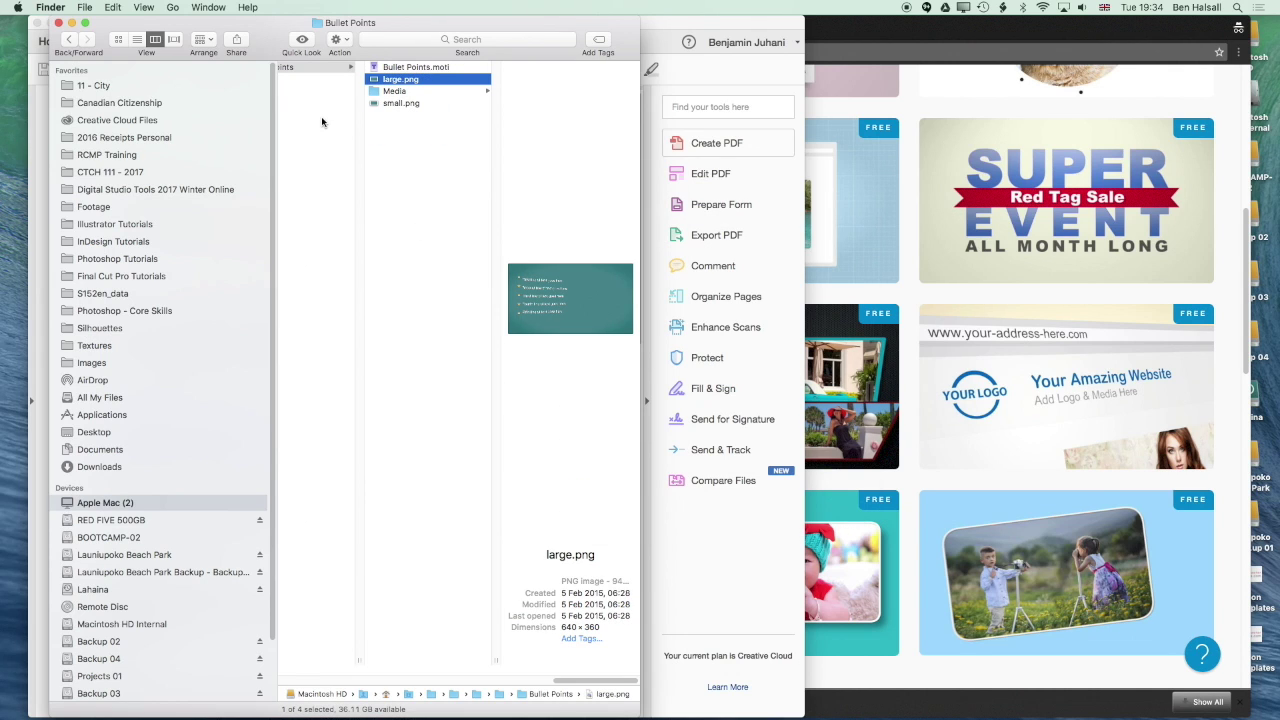
Launch Final Cut Pro by searching 'final' in Spotlight
{"action": "key", "text": "super+space"}
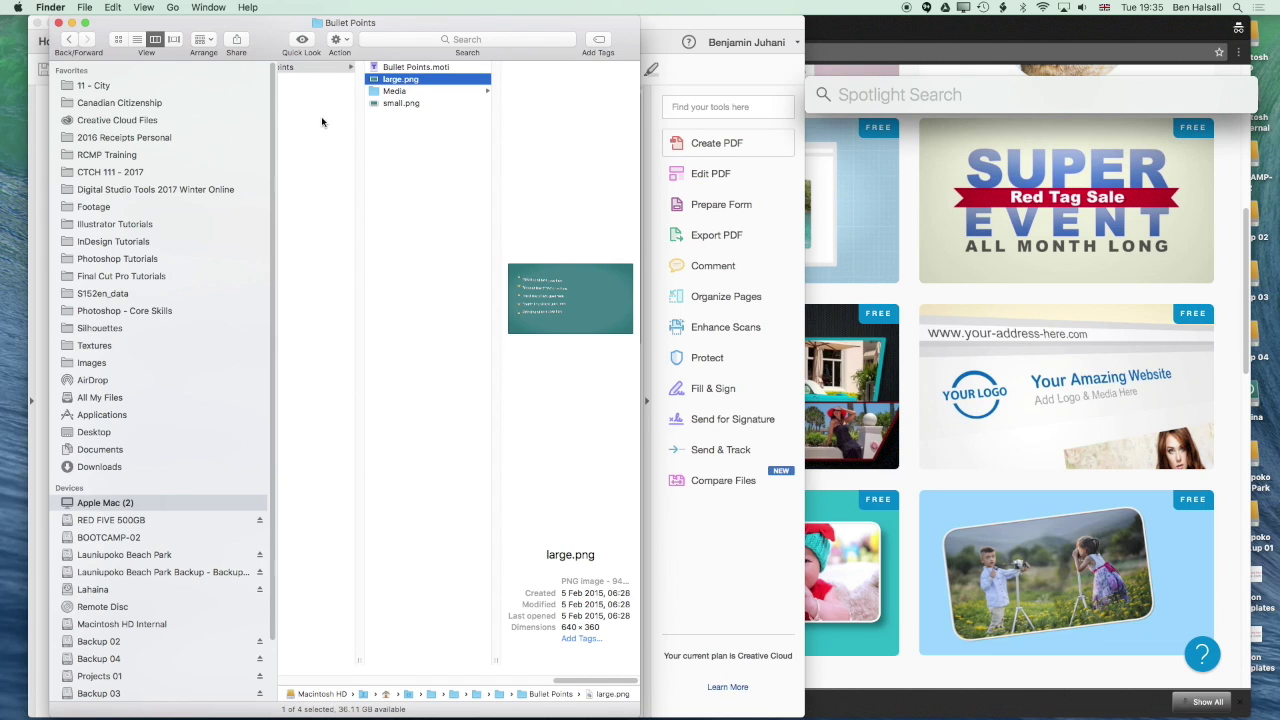
{"action": "type", "text": "final"}
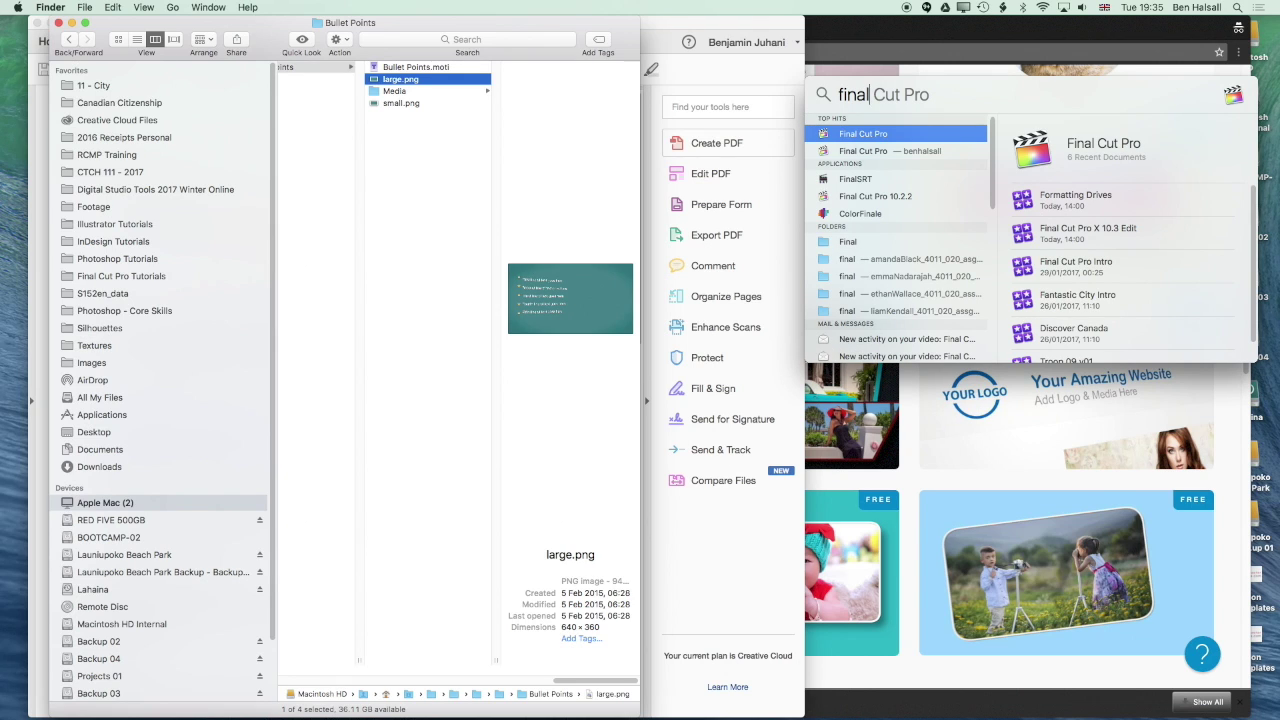
{"action": "key", "text": "Return"}
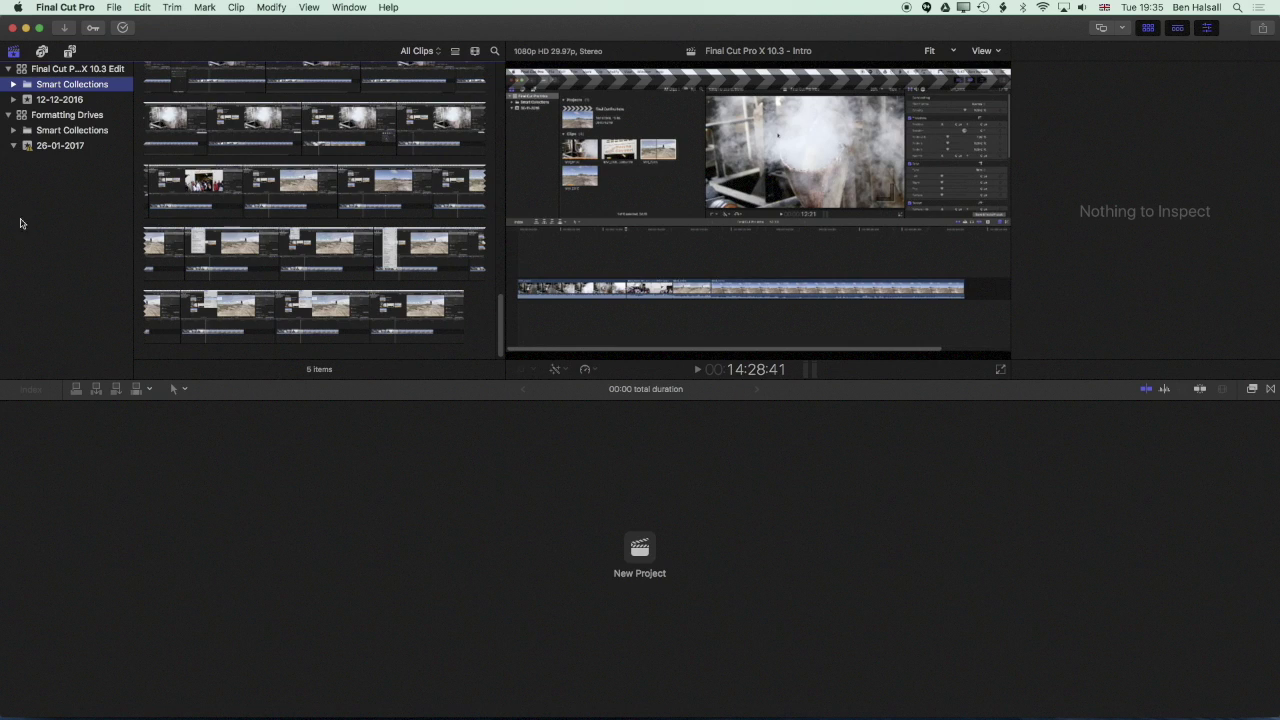
Choose File > New > Library and begin naming it 'Bu'
{"action": "left_click", "coordinate": [113, 6]}
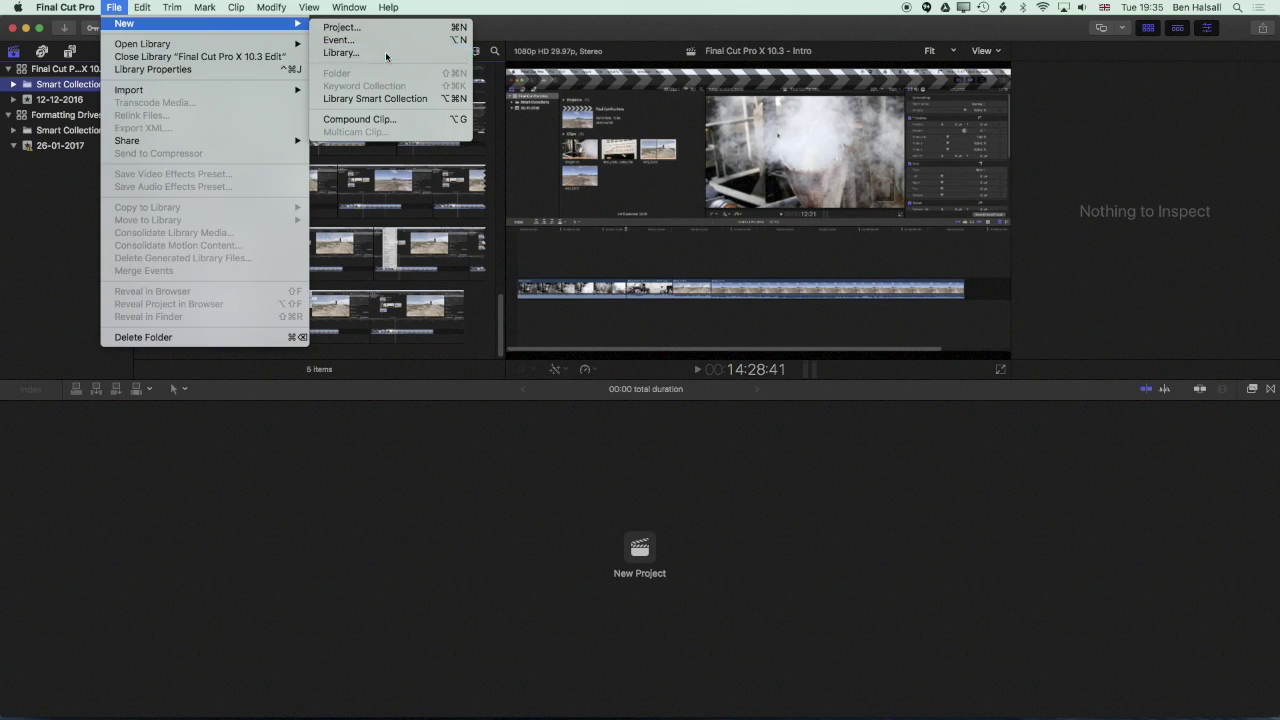
{"action": "left_click", "coordinate": [522, 80]}
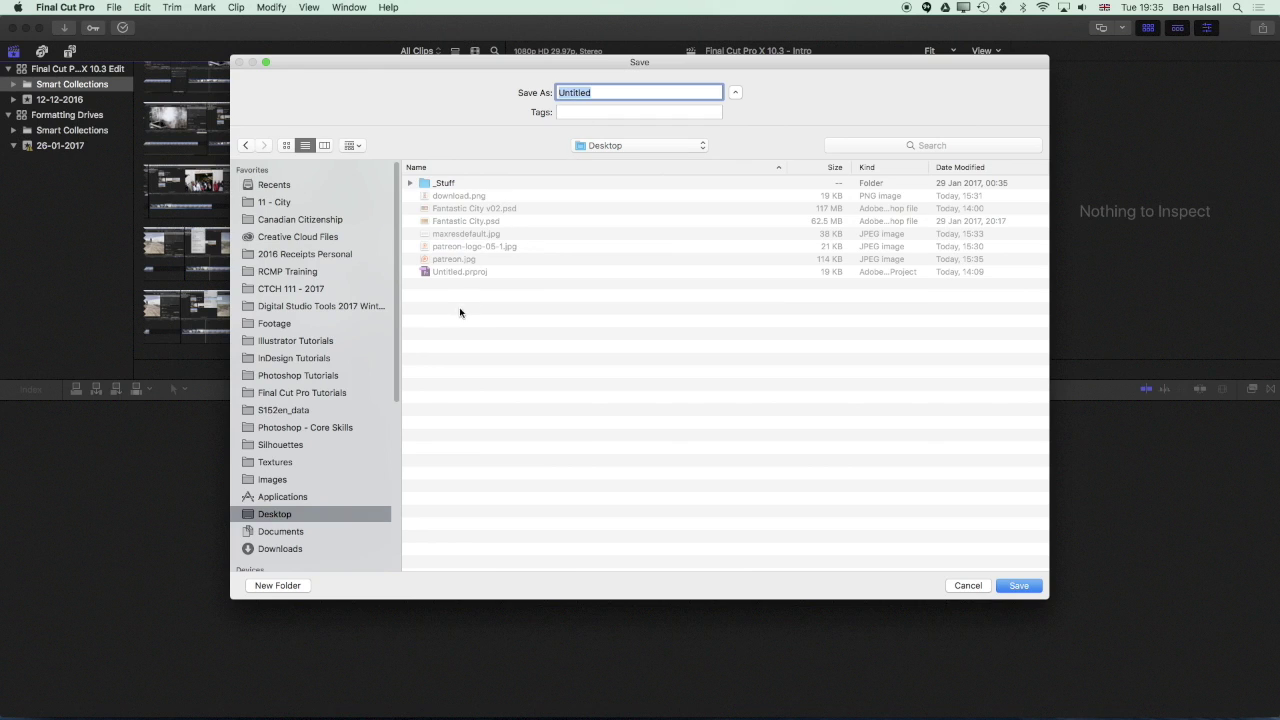
{"action": "type", "text": "Bullet Points Test"}
Save the Bullet Points Test library and add a new 1080p HD project named Bullet Points
{"action": "left_click", "coordinate": [1011, 585]}
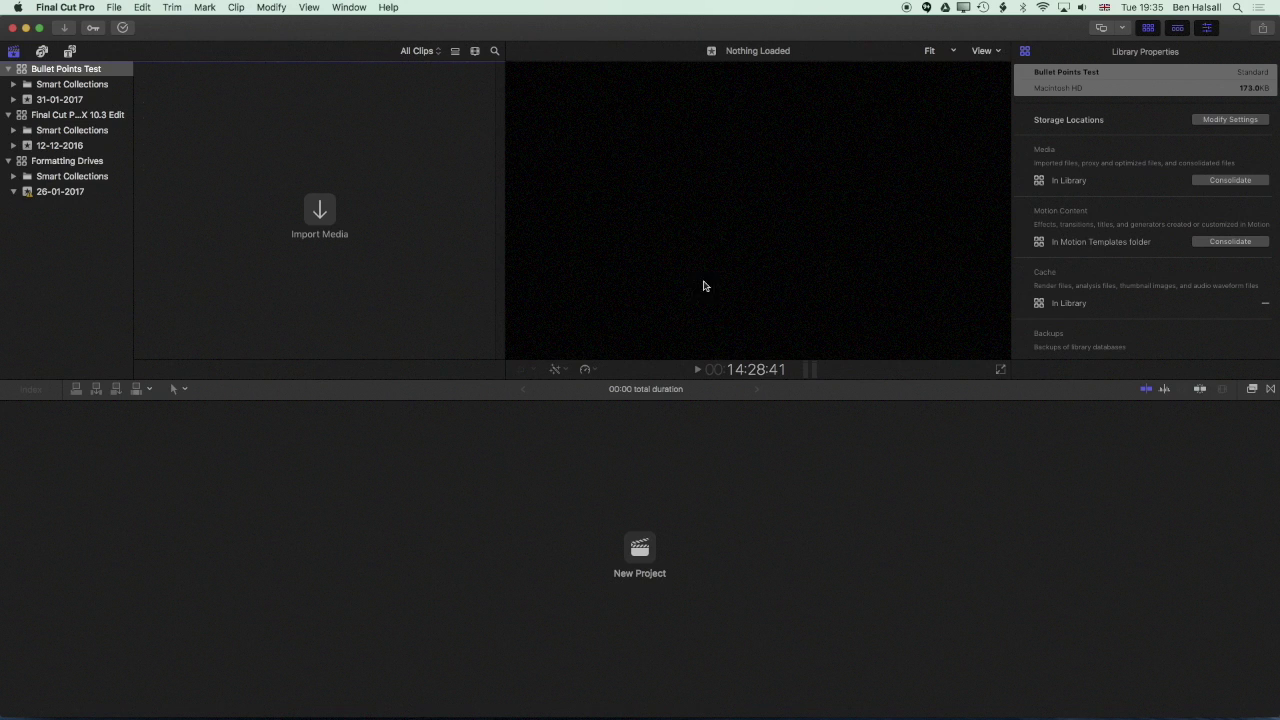
{"action": "left_click", "coordinate": [113, 7]}
{"action": "mouse_move", "coordinate": [112, 23]}
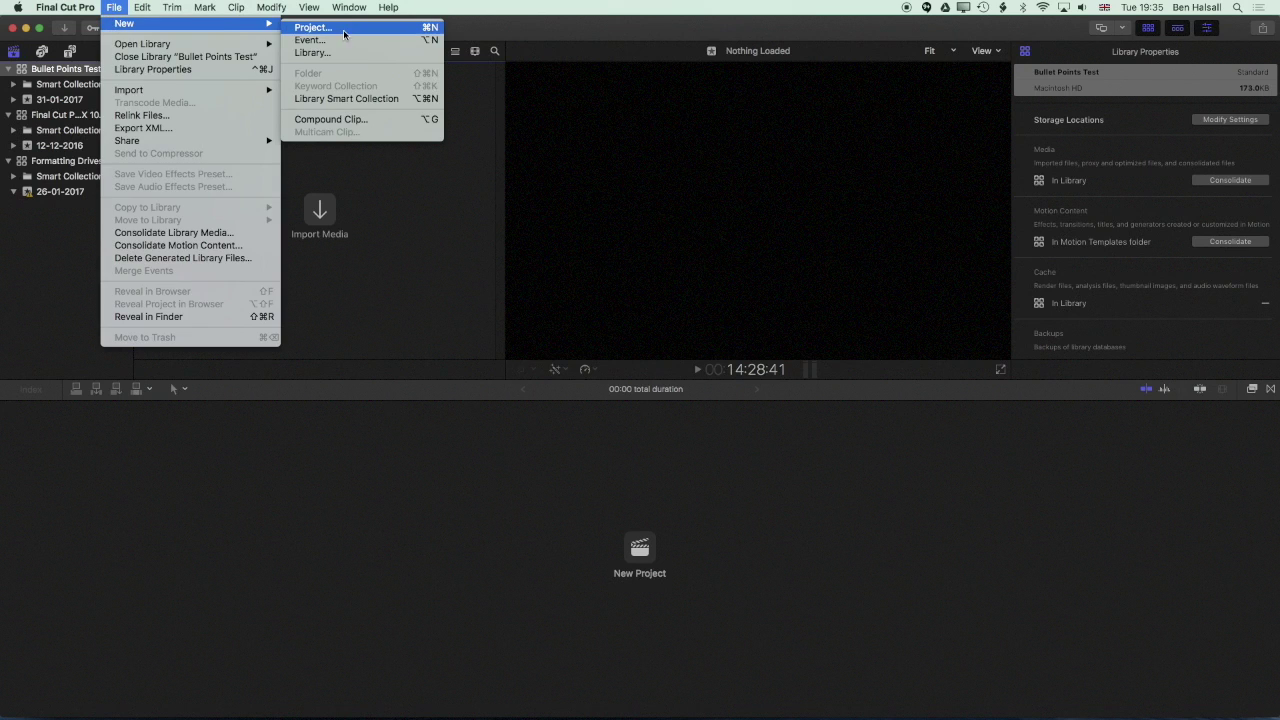
{"action": "left_click", "coordinate": [344, 30]}
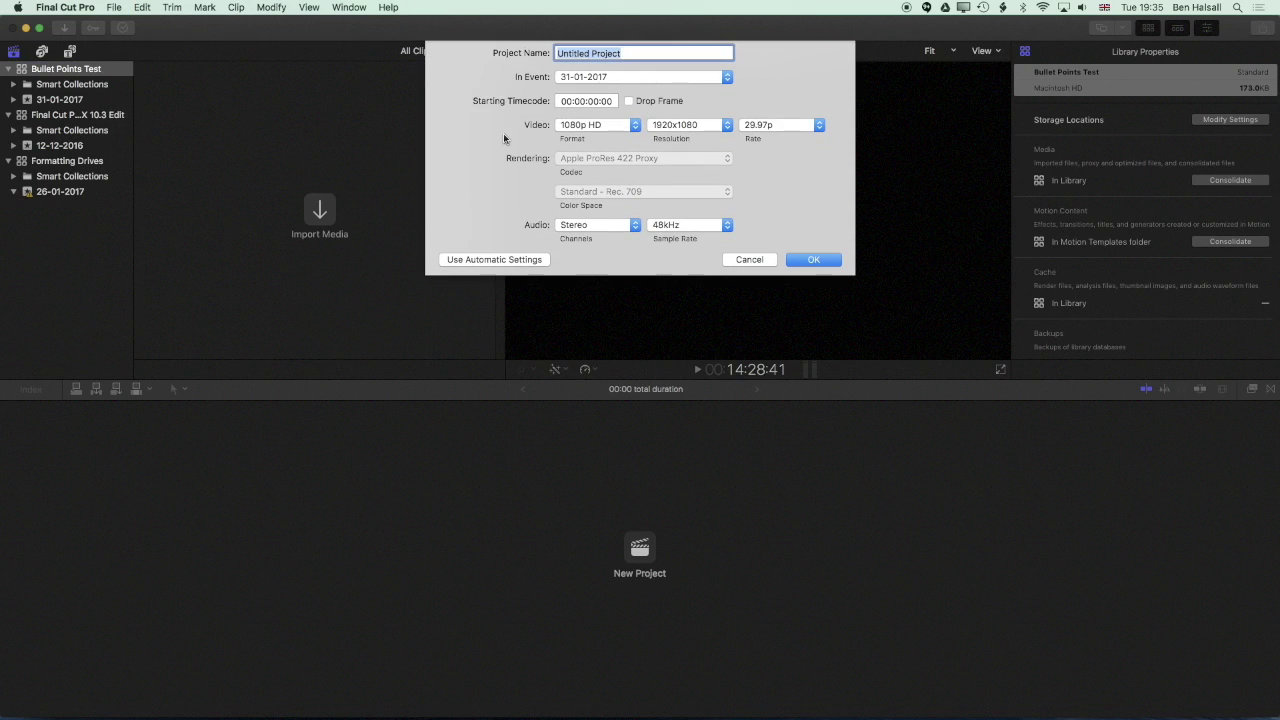
{"action": "type", "text": "Bullet"}
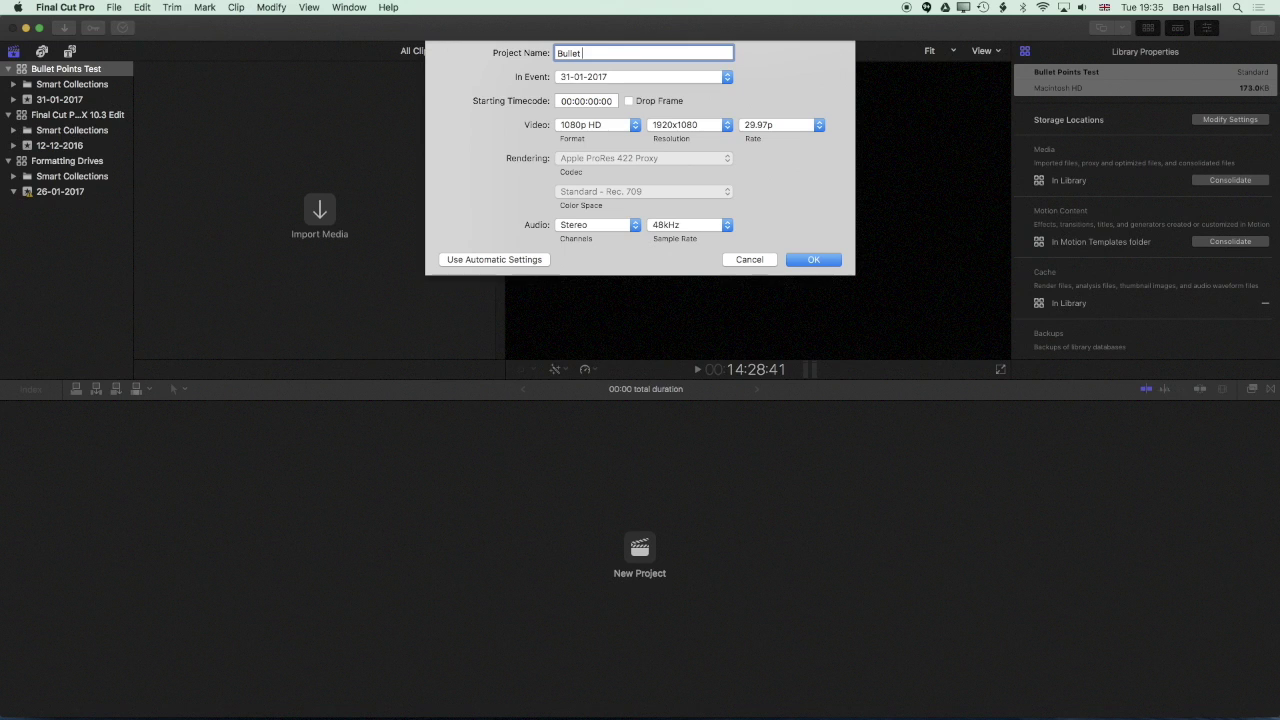
{"action": "type", "text": " Points"}
{"action": "key", "text": "Return"}
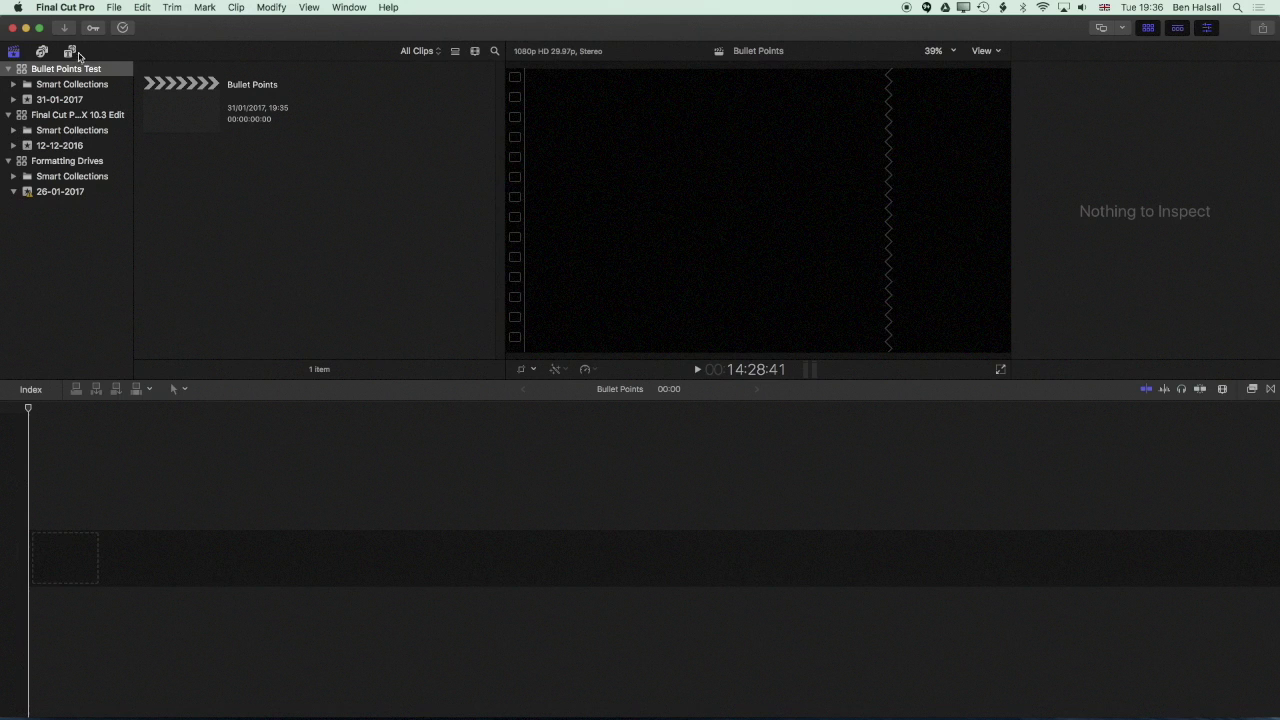
Drag the Motion Master Templates Bullet Points title into the timeline and scrub to about four seconds
{"action": "left_click", "coordinate": [70, 53]}
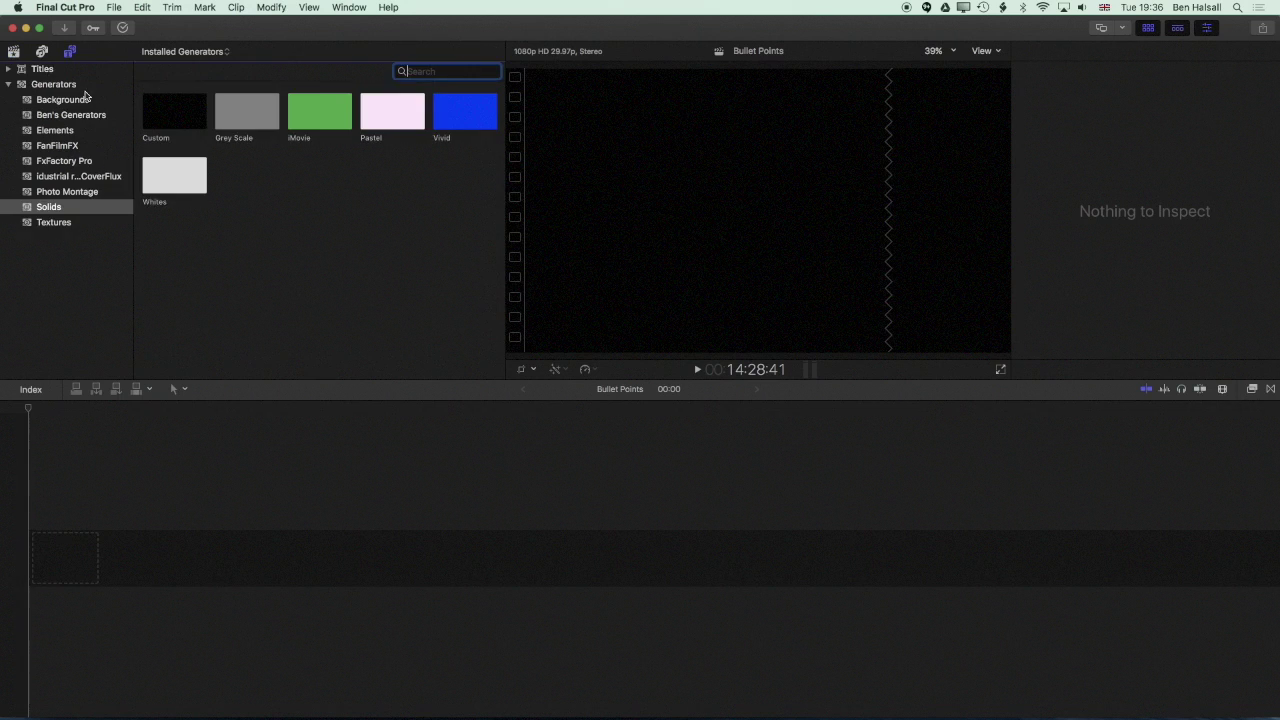
{"action": "left_click", "coordinate": [9, 84]}
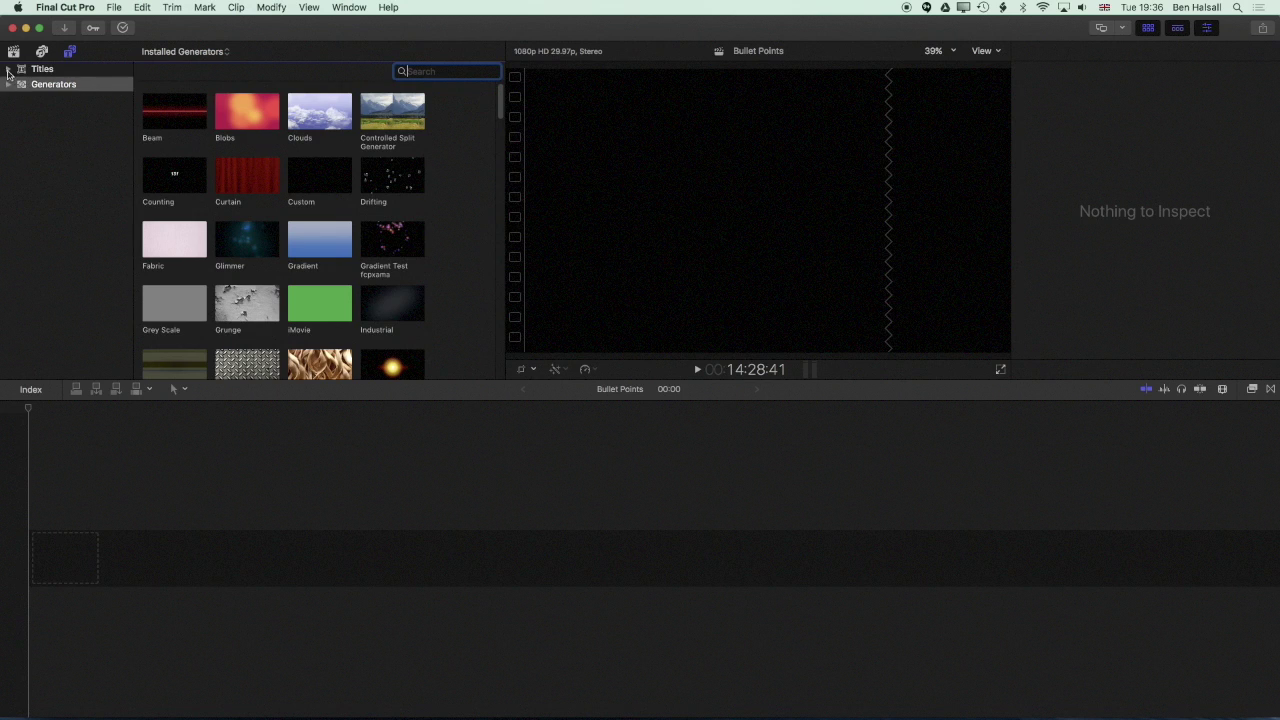
{"action": "left_click", "coordinate": [8, 69]}
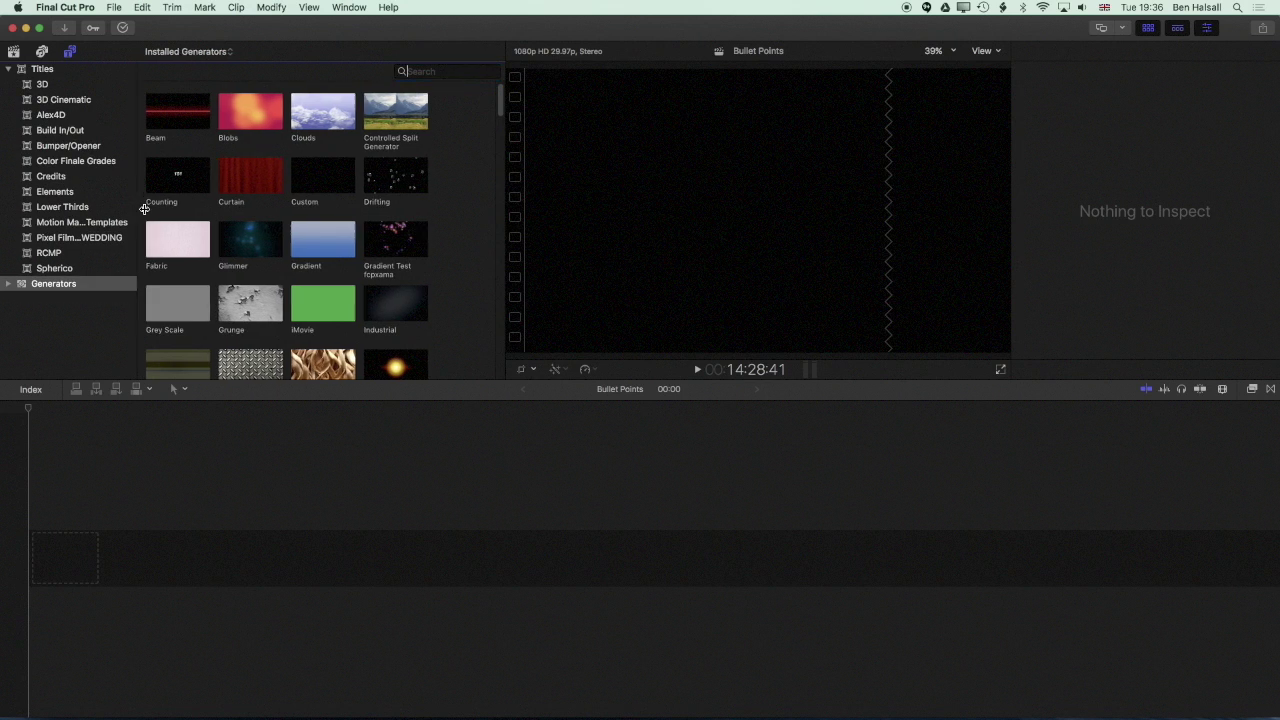
{"action": "left_click_drag", "start_coordinate": [144, 208], "coordinate": [162, 208]}
{"action": "left_click", "coordinate": [60, 224]}
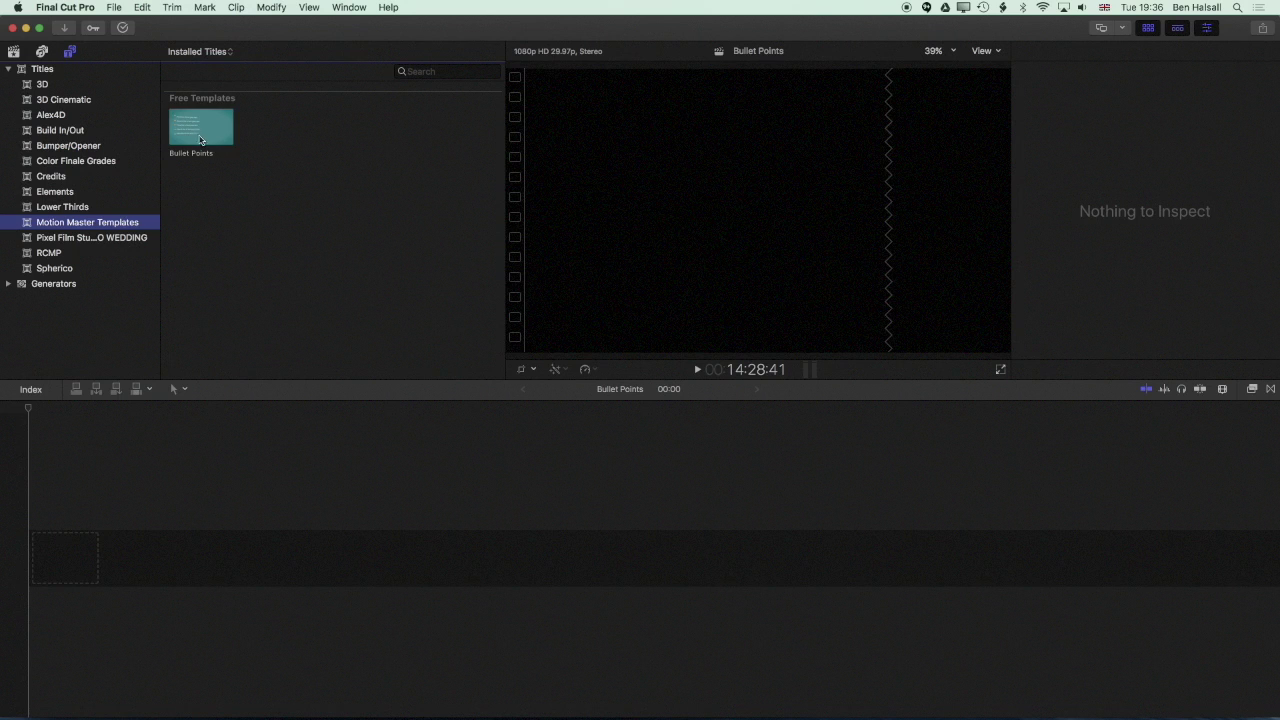
{"action": "left_click", "coordinate": [205, 144]}
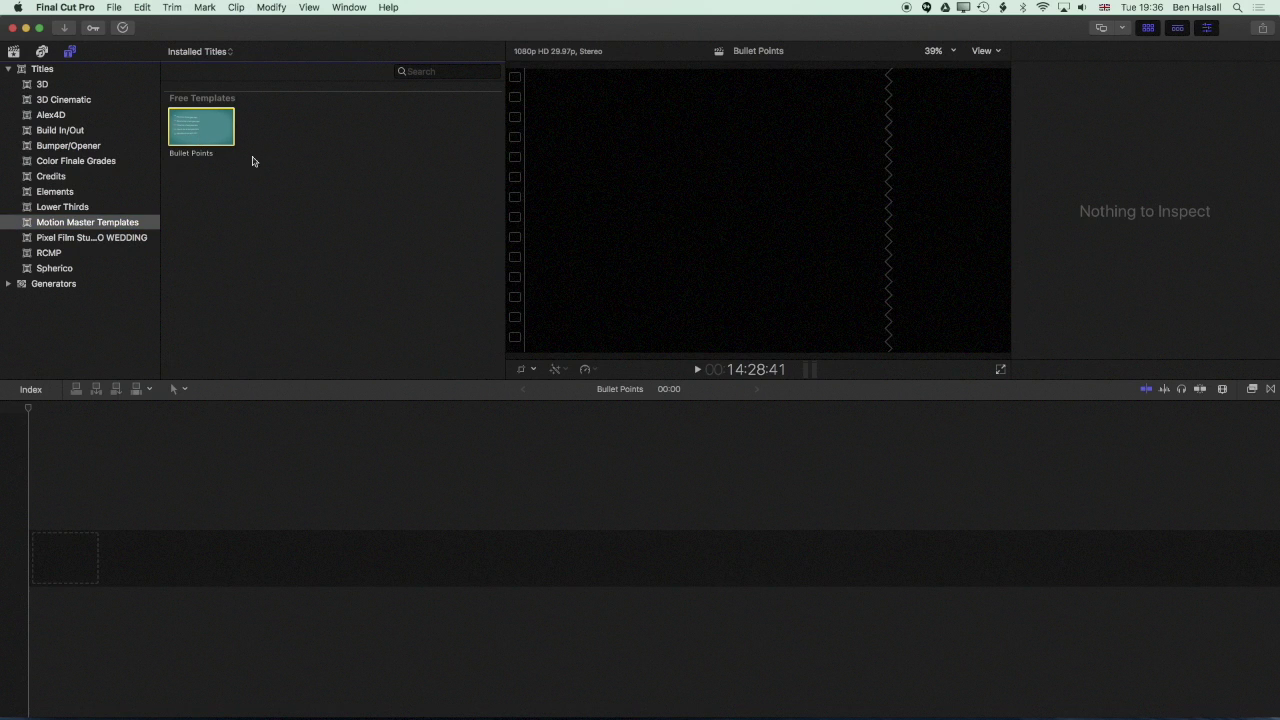
{"action": "left_click_drag", "start_coordinate": [198, 133], "coordinate": [60, 560]}
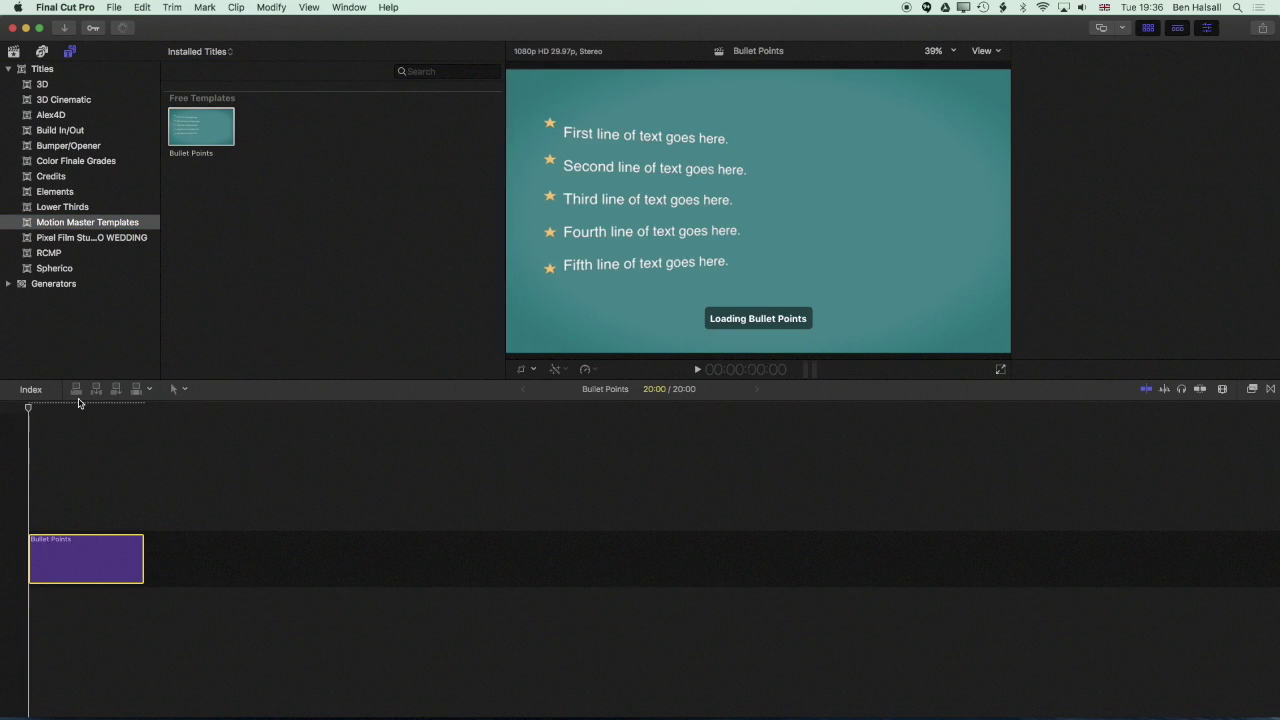
{"action": "left_click_drag", "start_coordinate": [40, 408], "coordinate": [53, 408]}
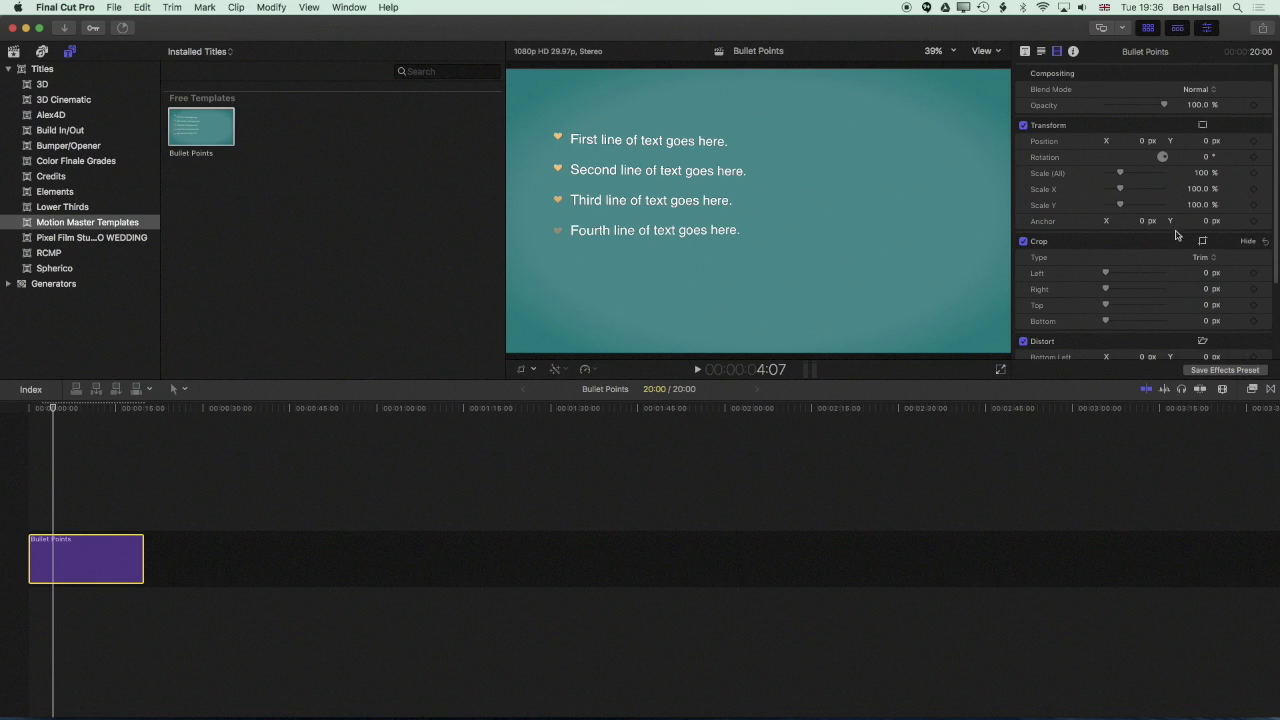
In the Title inspector, try Star and Dash bullet types, then settle on Circle
{"action": "left_click", "coordinate": [1210, 31]}
{"action": "left_click", "coordinate": [1210, 31]}
{"action": "left_click_drag", "start_coordinate": [72, 412], "coordinate": [102, 421]}
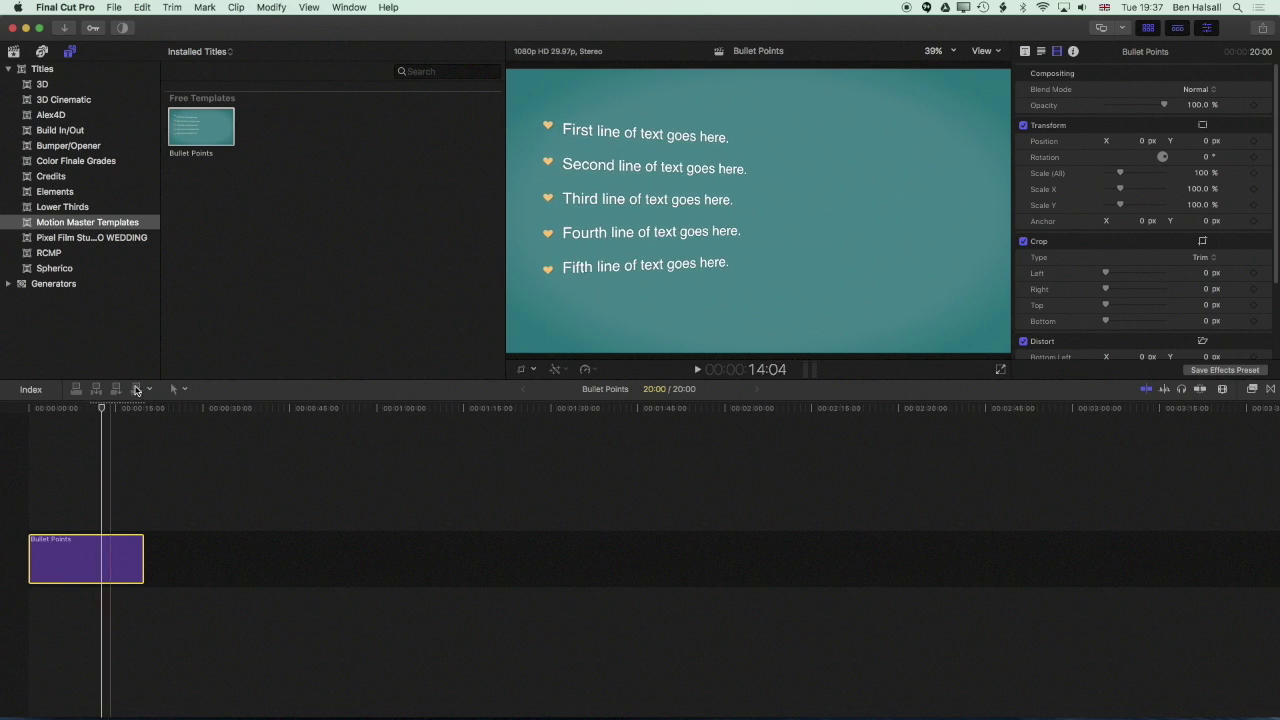
{"action": "left_click", "coordinate": [1024, 53]}
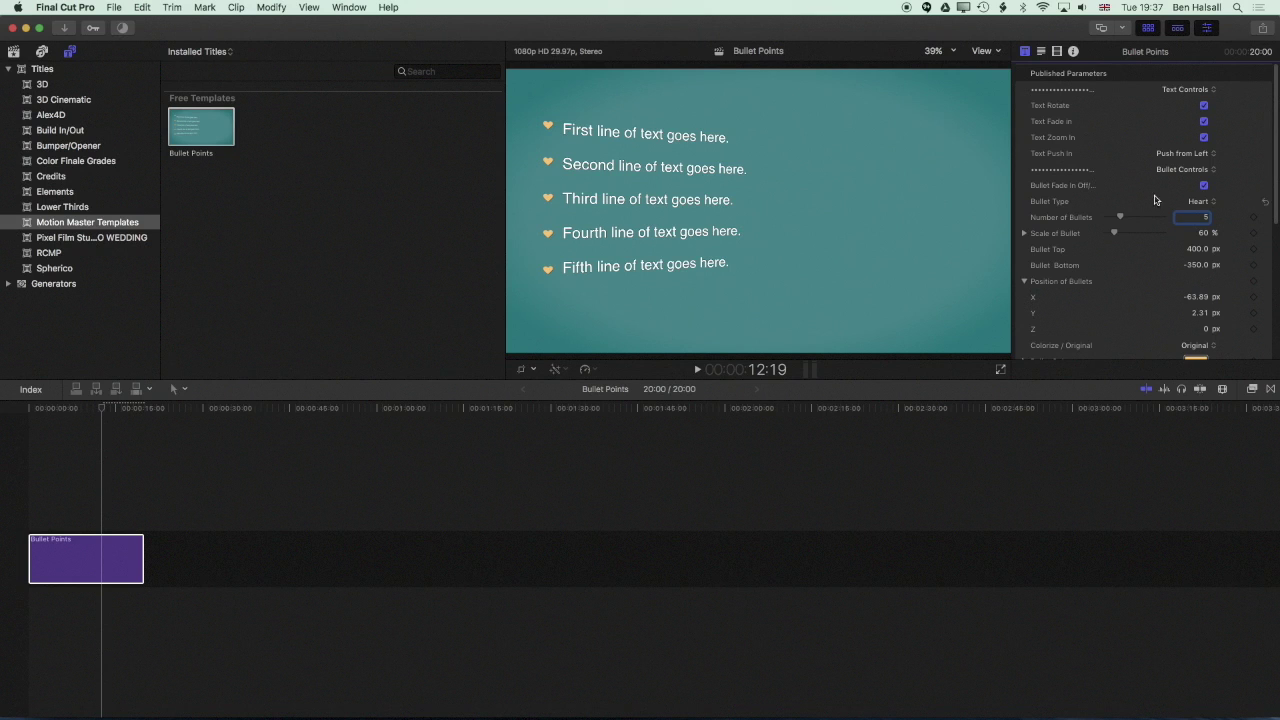
{"action": "left_click", "coordinate": [1199, 202]}
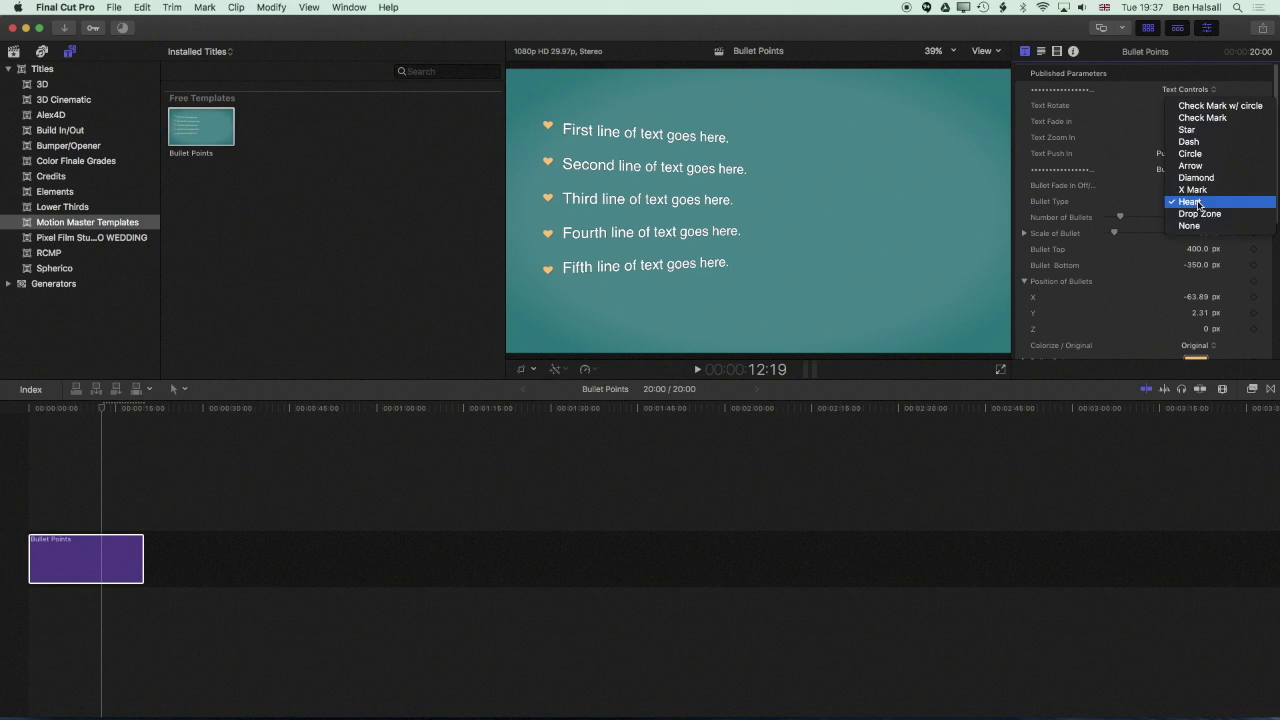
{"action": "left_click", "coordinate": [1190, 130]}
{"action": "left_click", "coordinate": [1199, 202]}
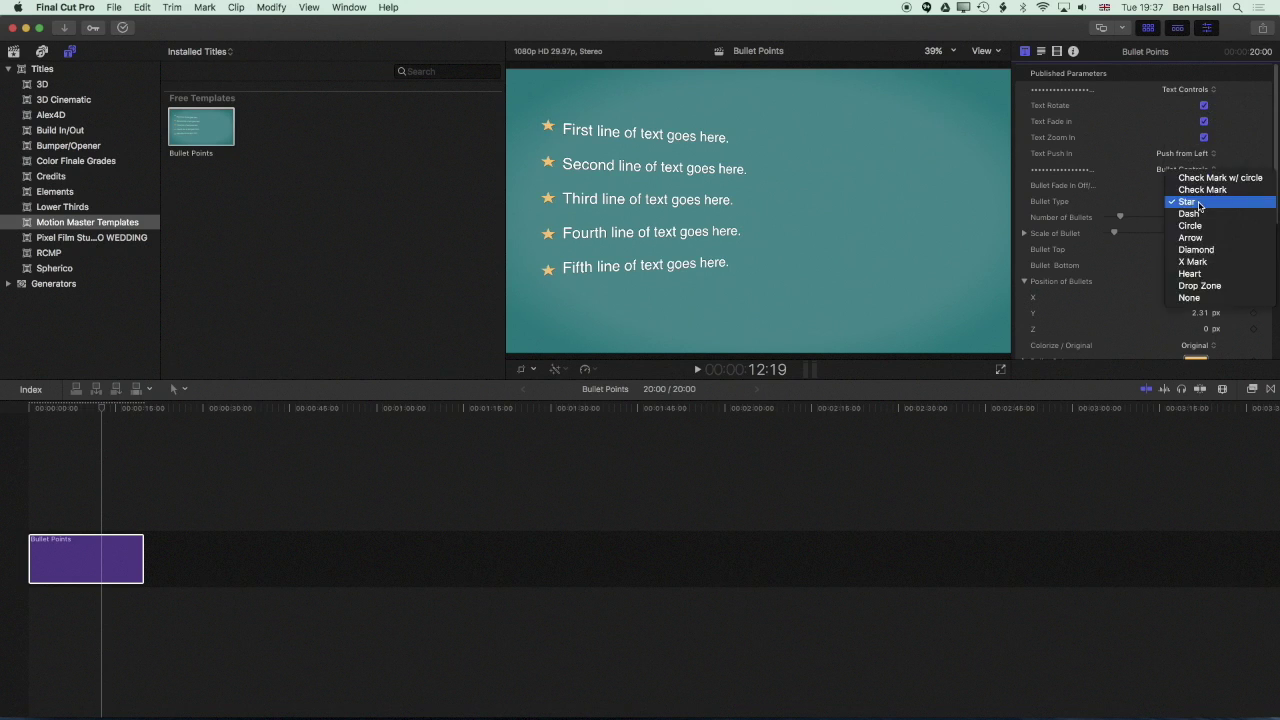
{"action": "left_click", "coordinate": [1199, 214]}
{"action": "left_click", "coordinate": [1202, 203]}
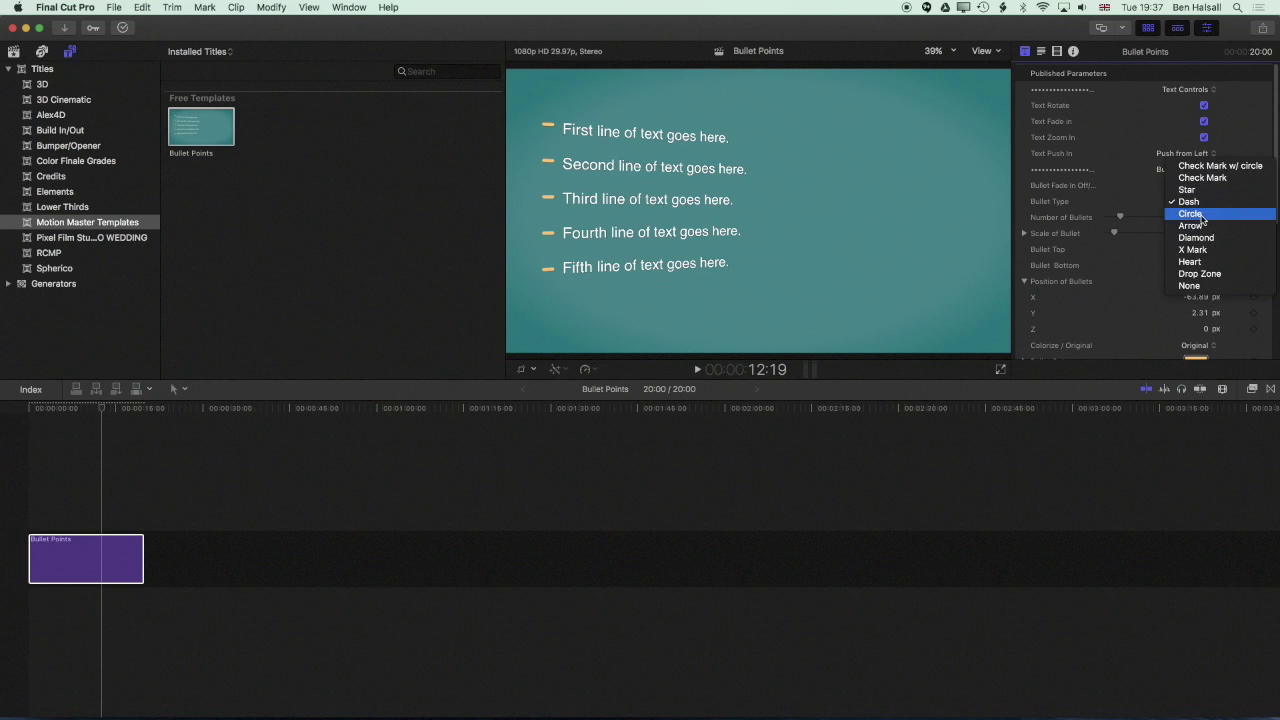
{"action": "left_click", "coordinate": [1203, 215]}
{"action": "scroll", "coordinate": [1192, 250], "scroll_direction": "down", "scroll_amount": 5}
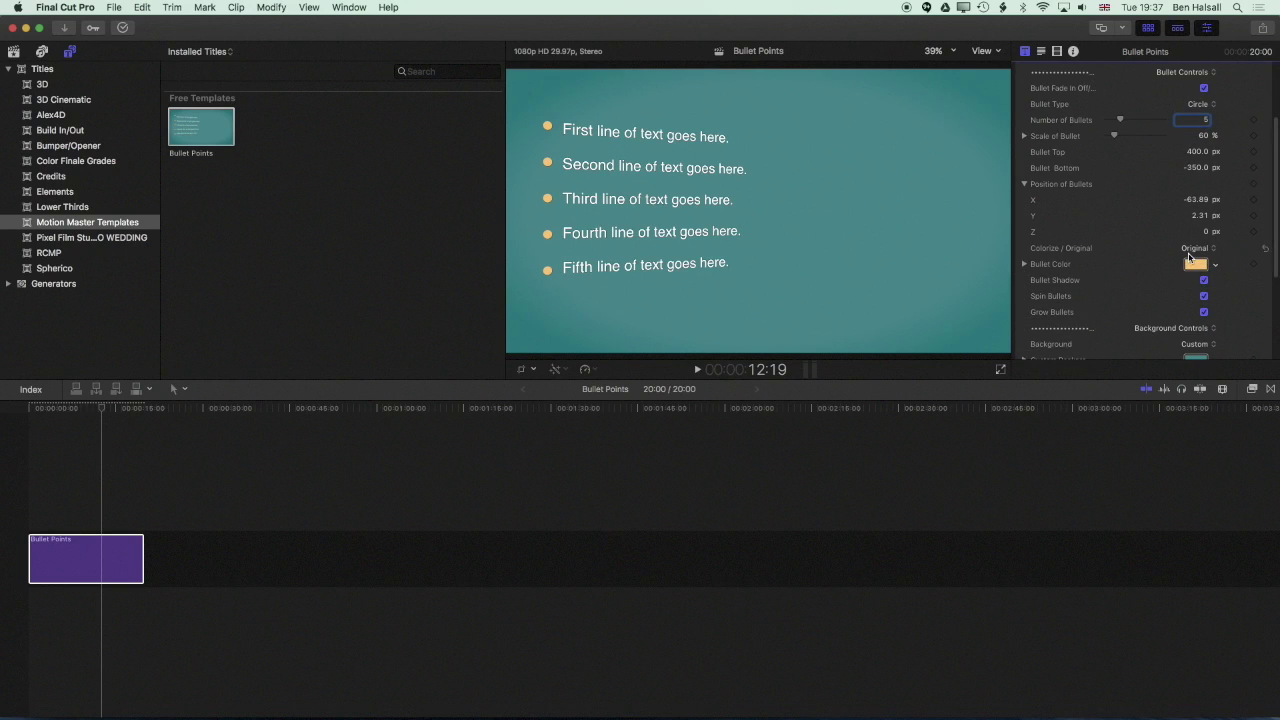
Set the Bullet Color to a pale yellow using the Colors window's sliders and wheel
{"action": "left_click", "coordinate": [1194, 265]}
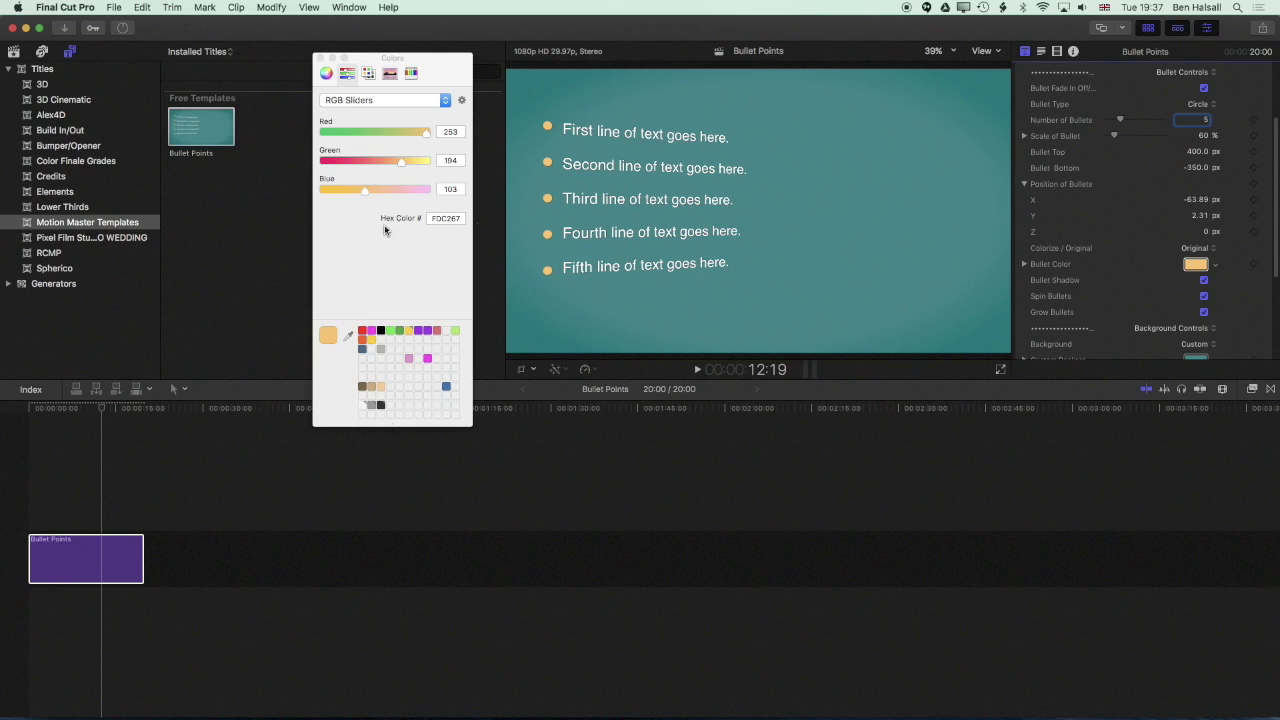
{"action": "left_click", "coordinate": [371, 331]}
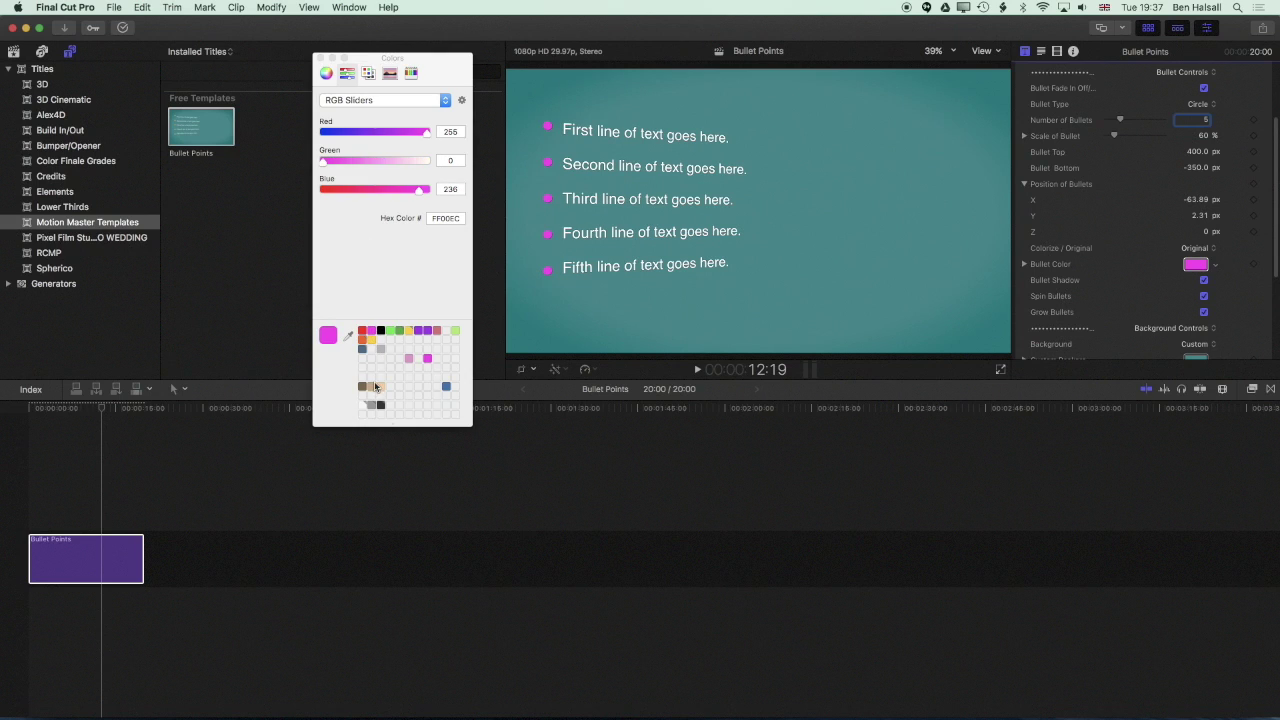
{"action": "left_click", "coordinate": [409, 333]}
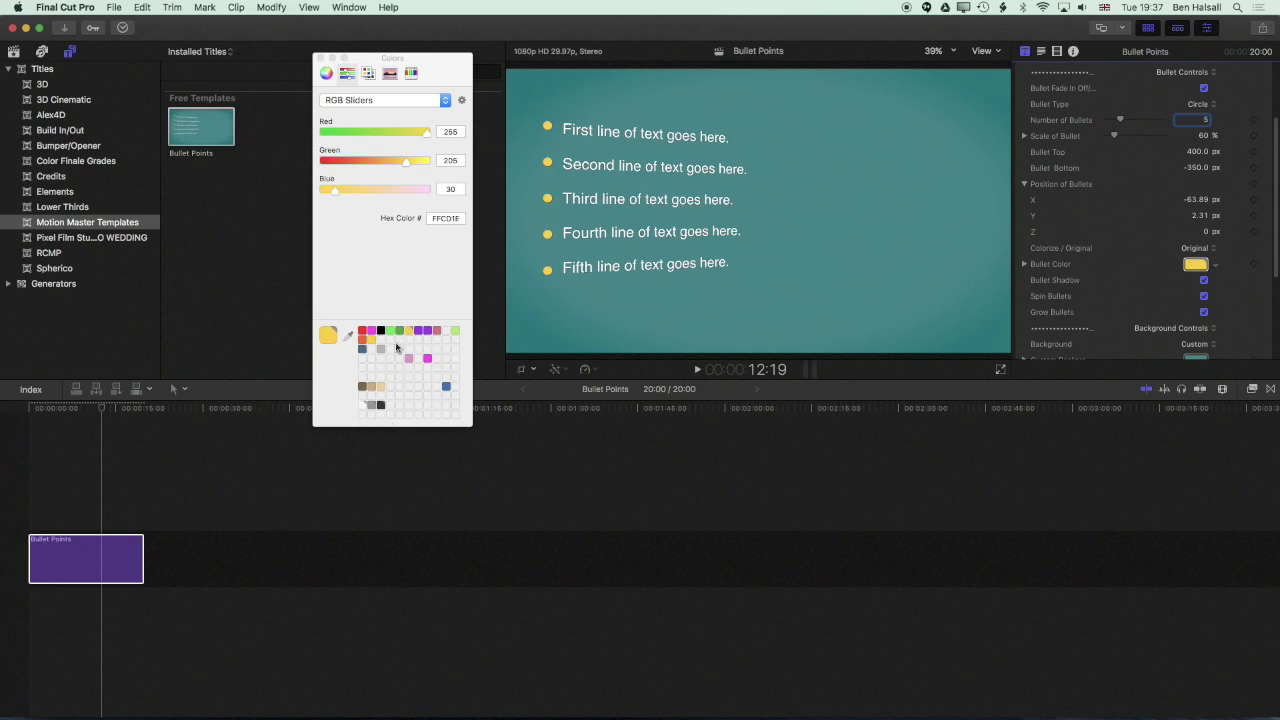
{"action": "left_click_drag", "start_coordinate": [335, 190], "coordinate": [418, 196]}
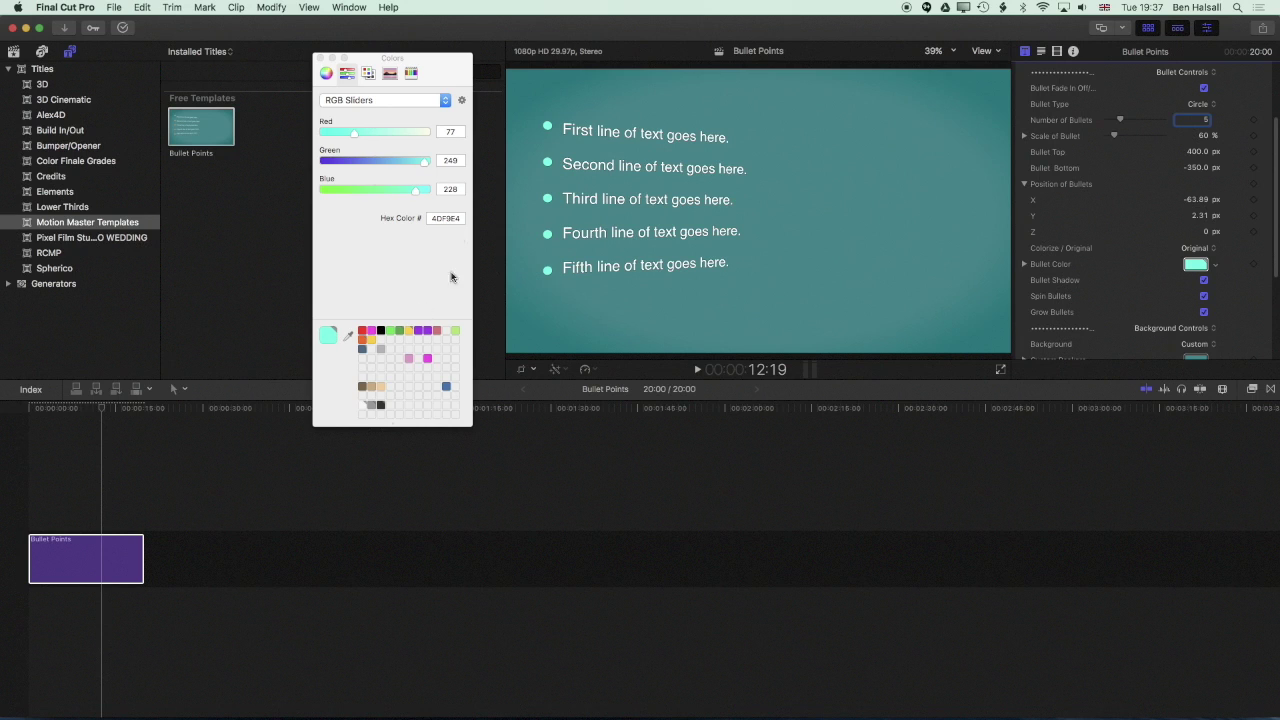
{"action": "left_click", "coordinate": [325, 74]}
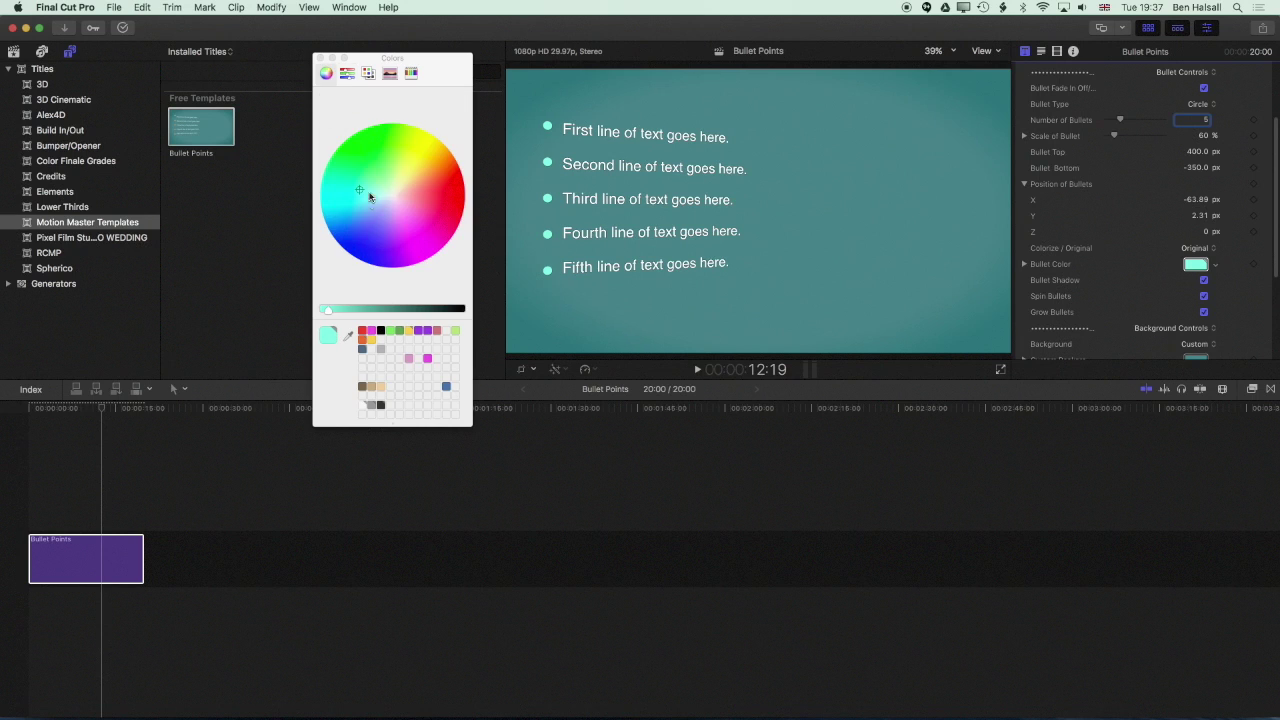
{"action": "left_click_drag", "start_coordinate": [362, 187], "coordinate": [398, 193]}
{"action": "scroll", "coordinate": [1150, 210], "scroll_direction": "down", "scroll_amount": 5}
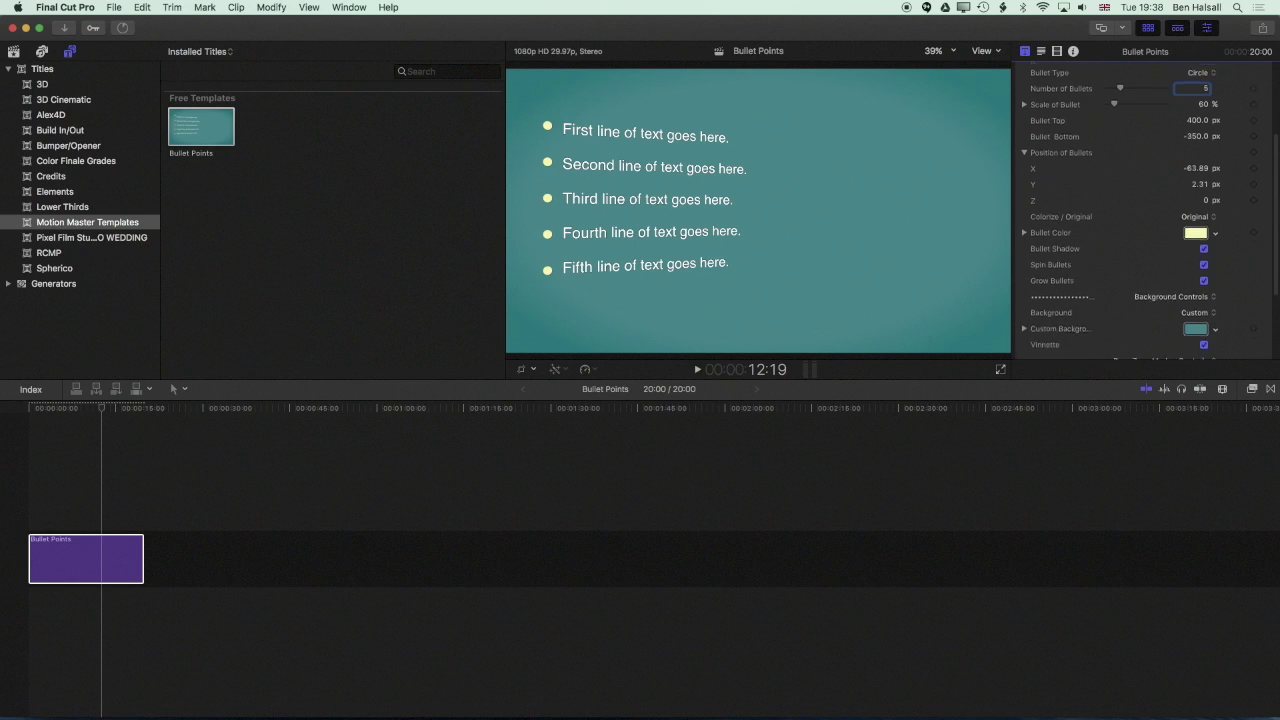
{"action": "scroll", "coordinate": [1150, 210], "scroll_direction": "up", "scroll_amount": 4}
{"action": "scroll", "coordinate": [1144, 210], "scroll_direction": "down", "scroll_amount": 4}
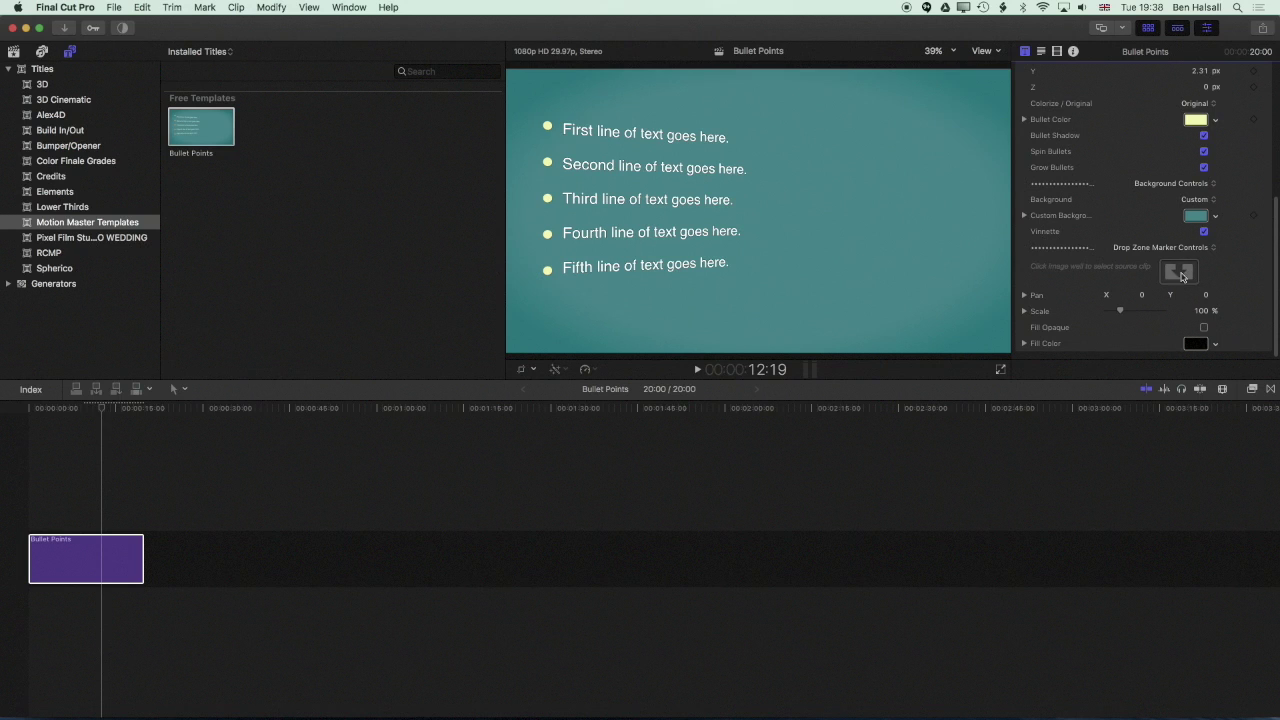
Import 20160818_153058.jpg from Finder into the 31-01-2017 event
{"action": "left_click", "coordinate": [1180, 274]}
{"action": "left_click", "coordinate": [15, 52]}
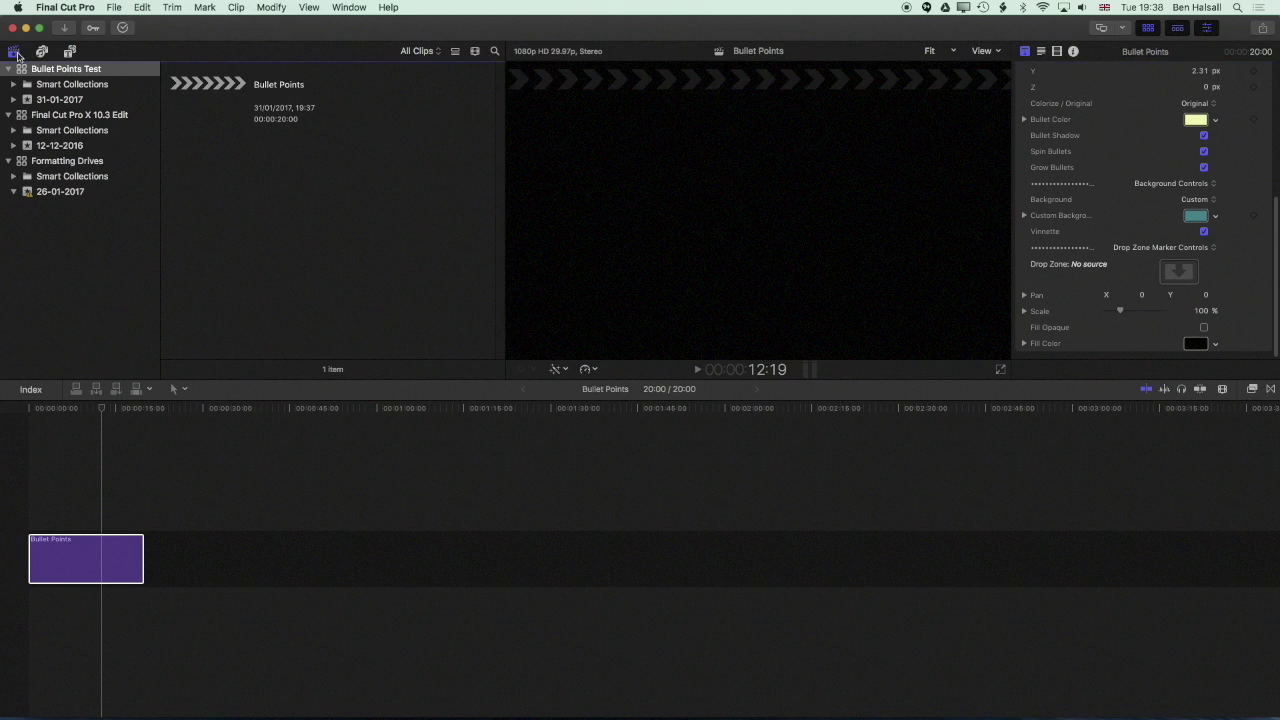
{"action": "key", "text": "super+Tab"}
{"action": "left_click_drag", "start_coordinate": [767, 358], "coordinate": [88, 100]}
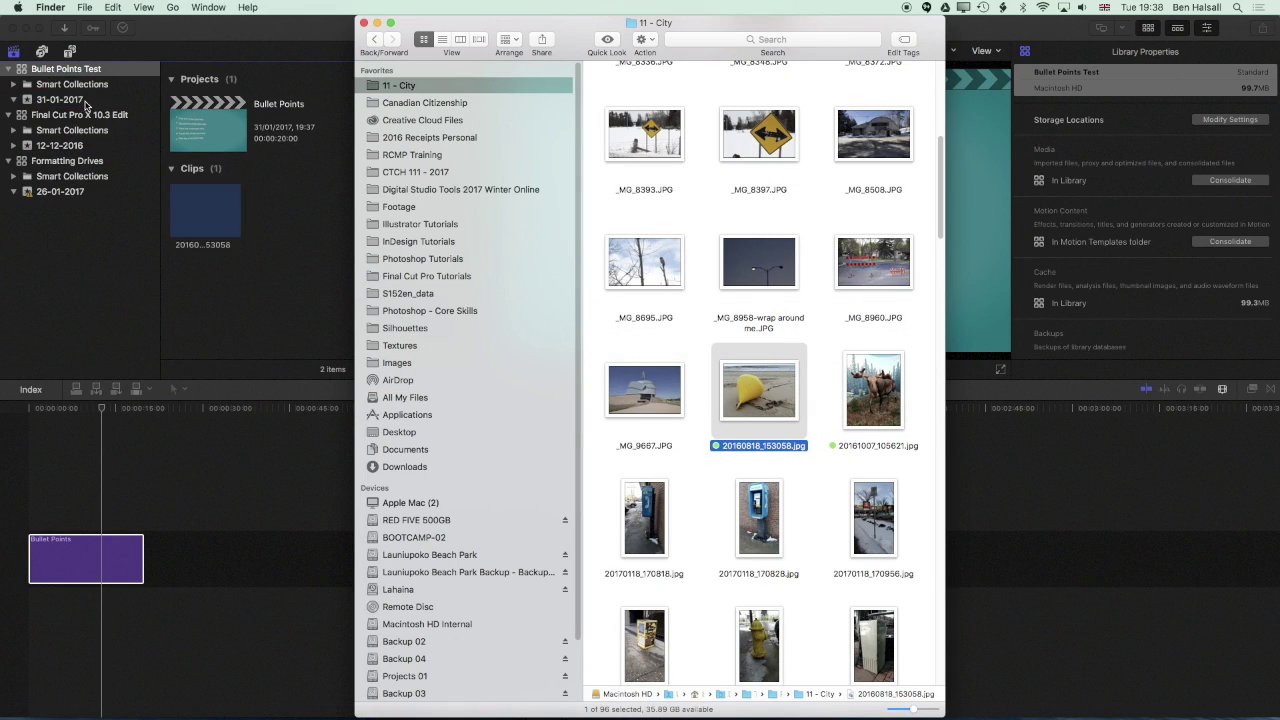
{"action": "left_click", "coordinate": [260, 152]}
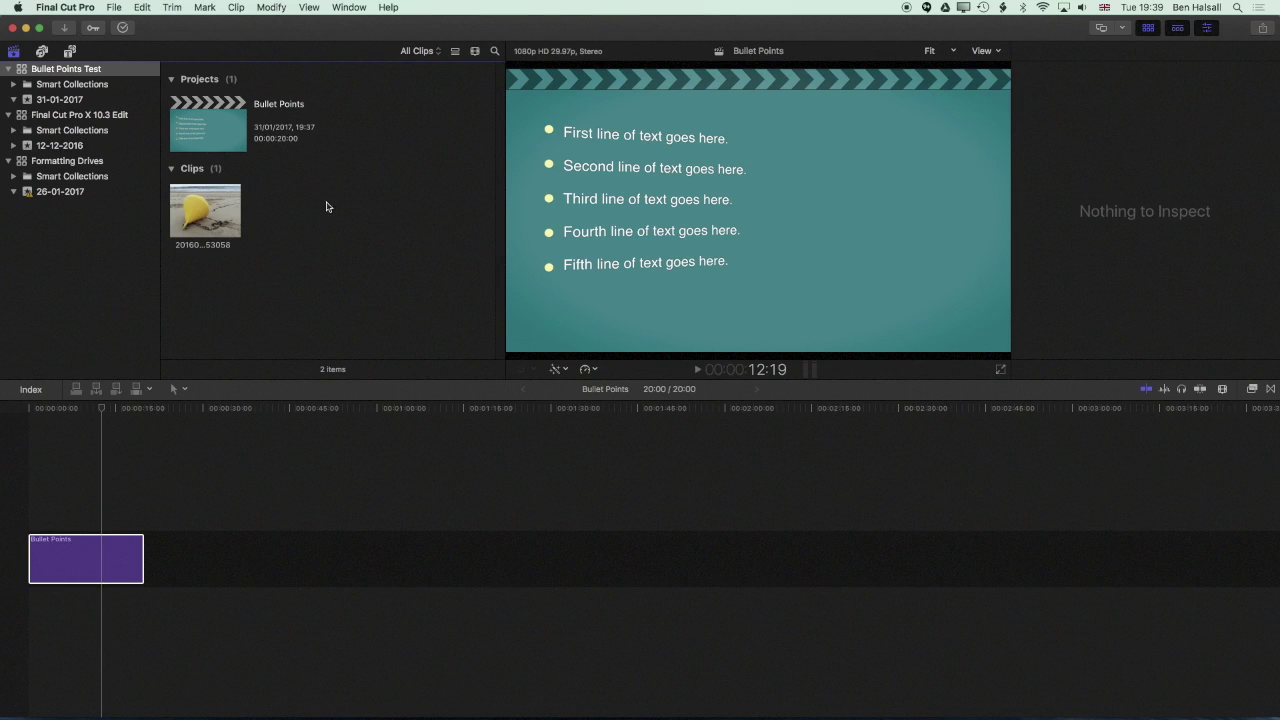
Apply the buoy clip 20160818_153058 to the Bullet Points title's Drop Zone image well
{"action": "left_click", "coordinate": [91, 558]}
{"action": "left_click_drag", "start_coordinate": [1277, 152], "coordinate": [1278, 290]}
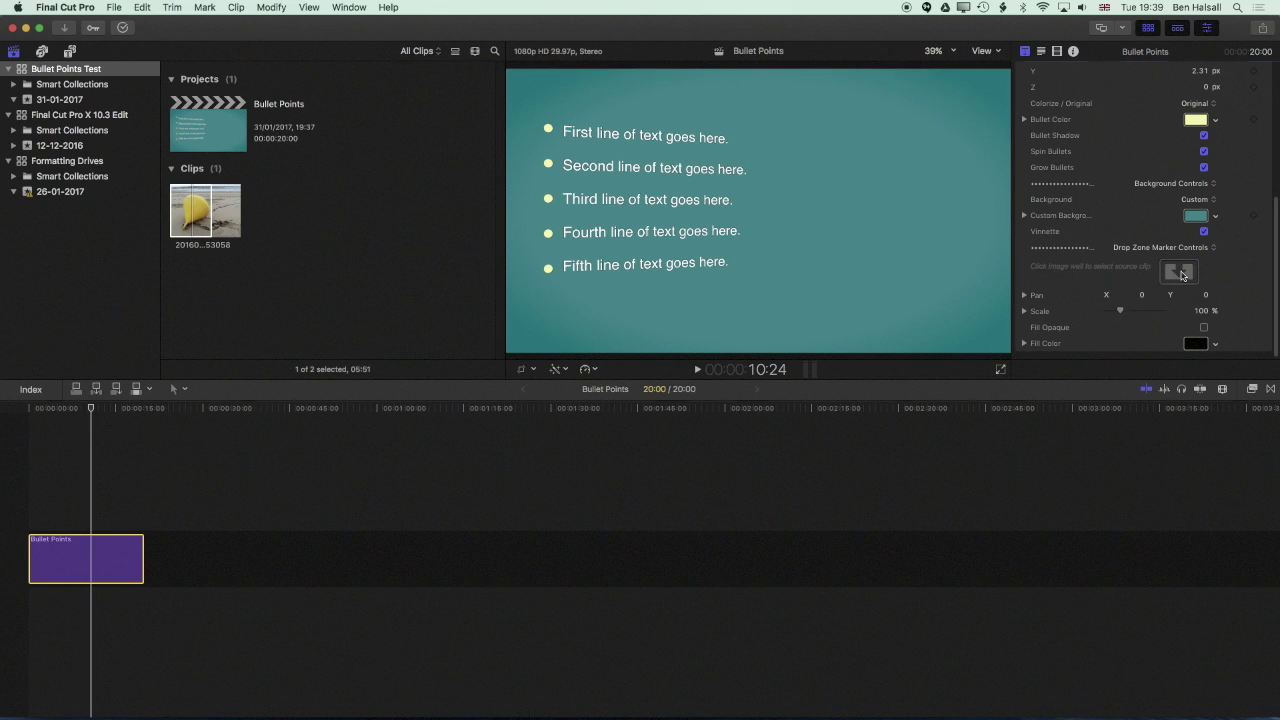
{"action": "left_click", "coordinate": [1180, 273]}
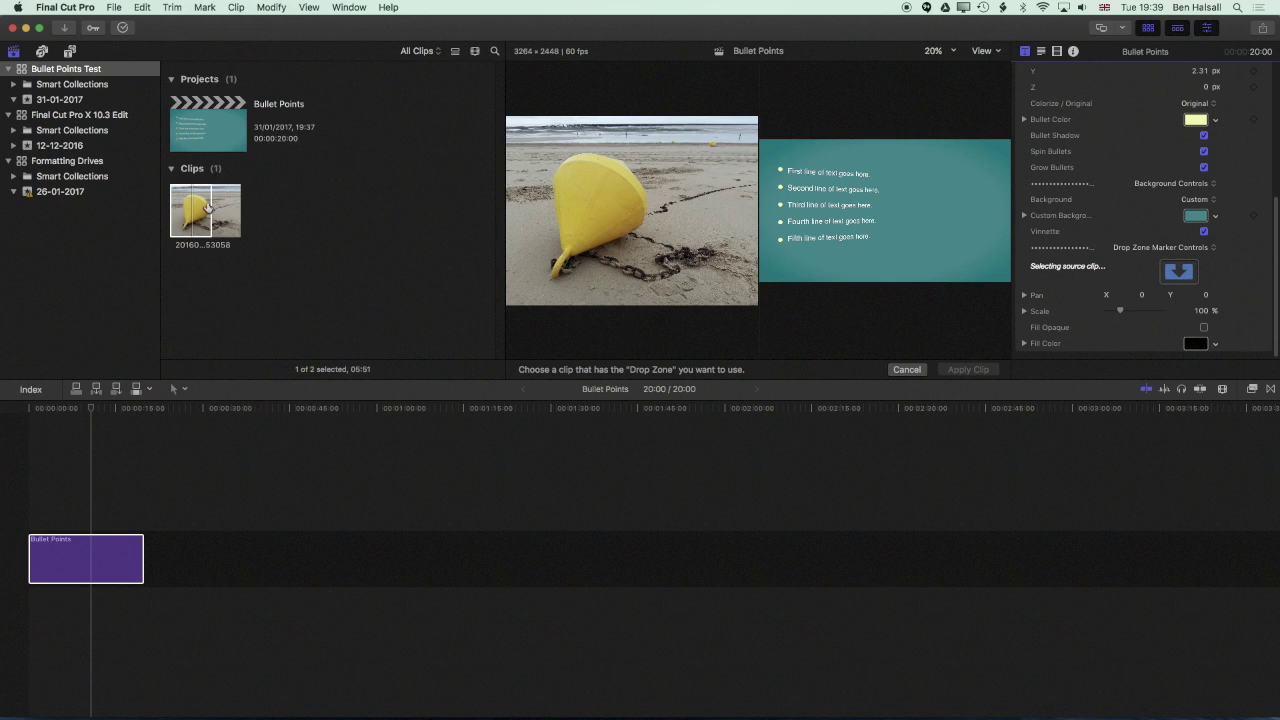
{"action": "left_click", "coordinate": [189, 216]}
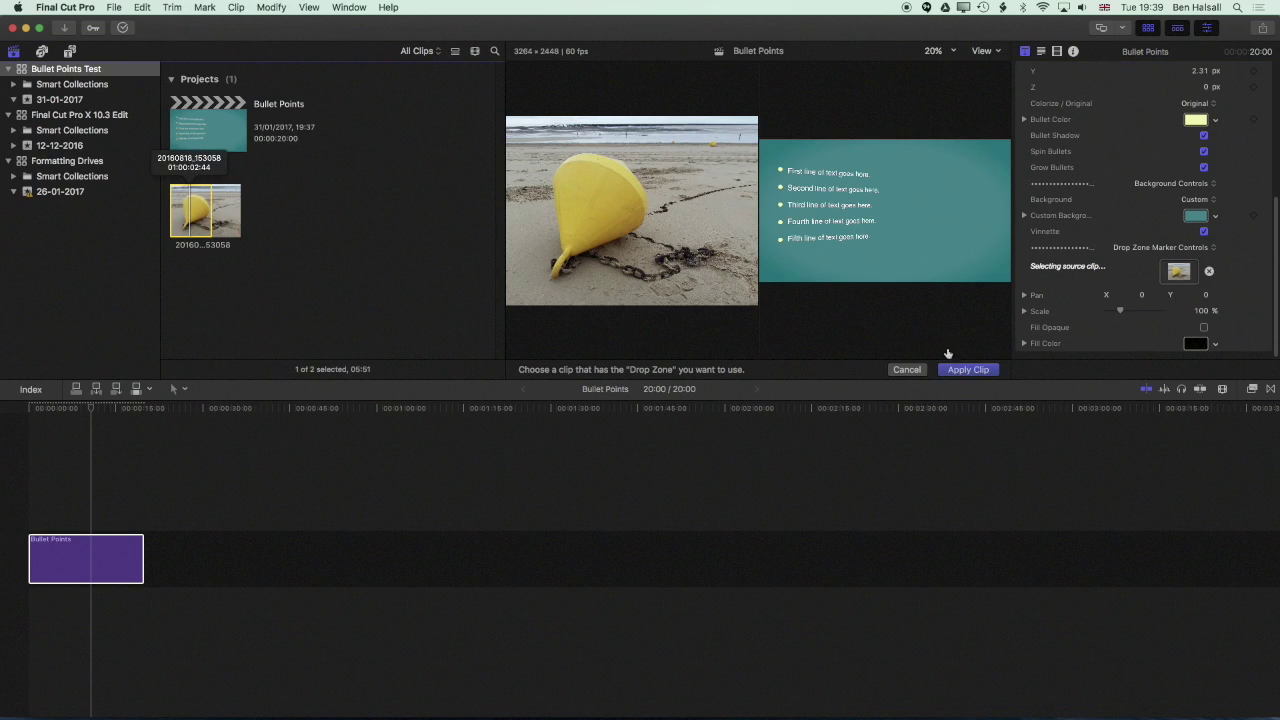
{"action": "left_click", "coordinate": [969, 370]}
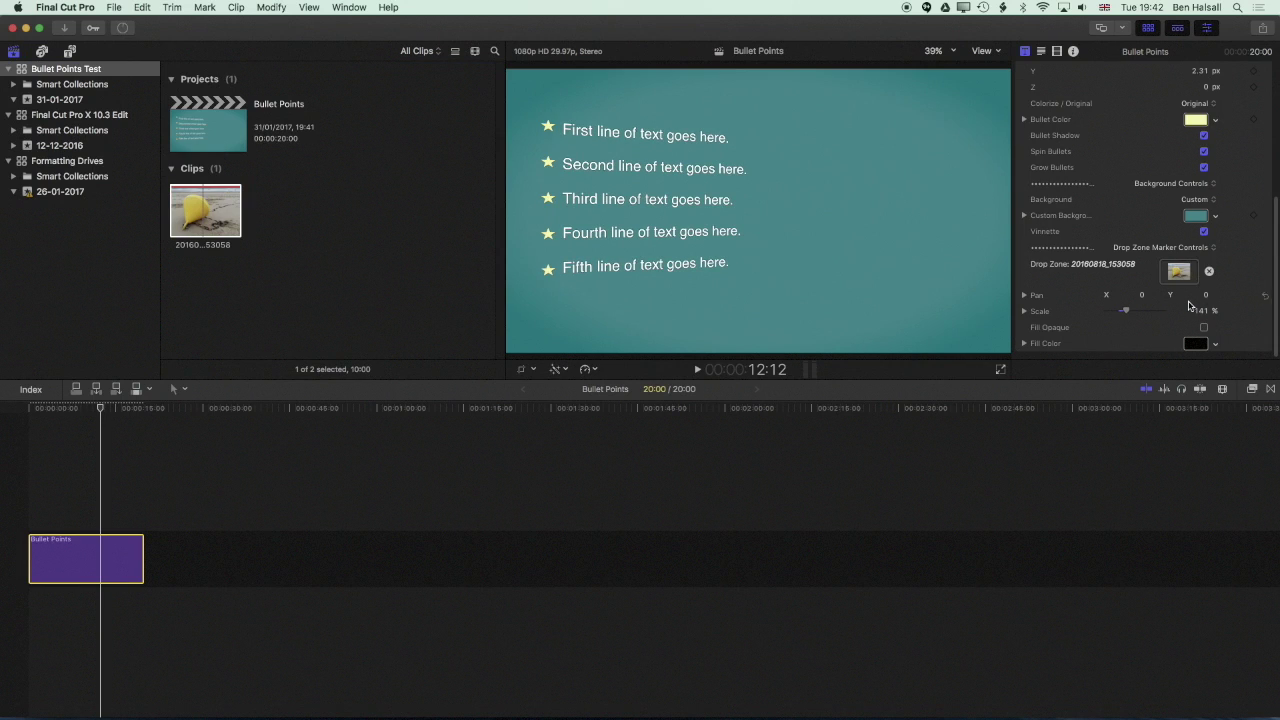
{"action": "scroll", "coordinate": [1240, 250], "scroll_direction": "up", "scroll_amount": 10}
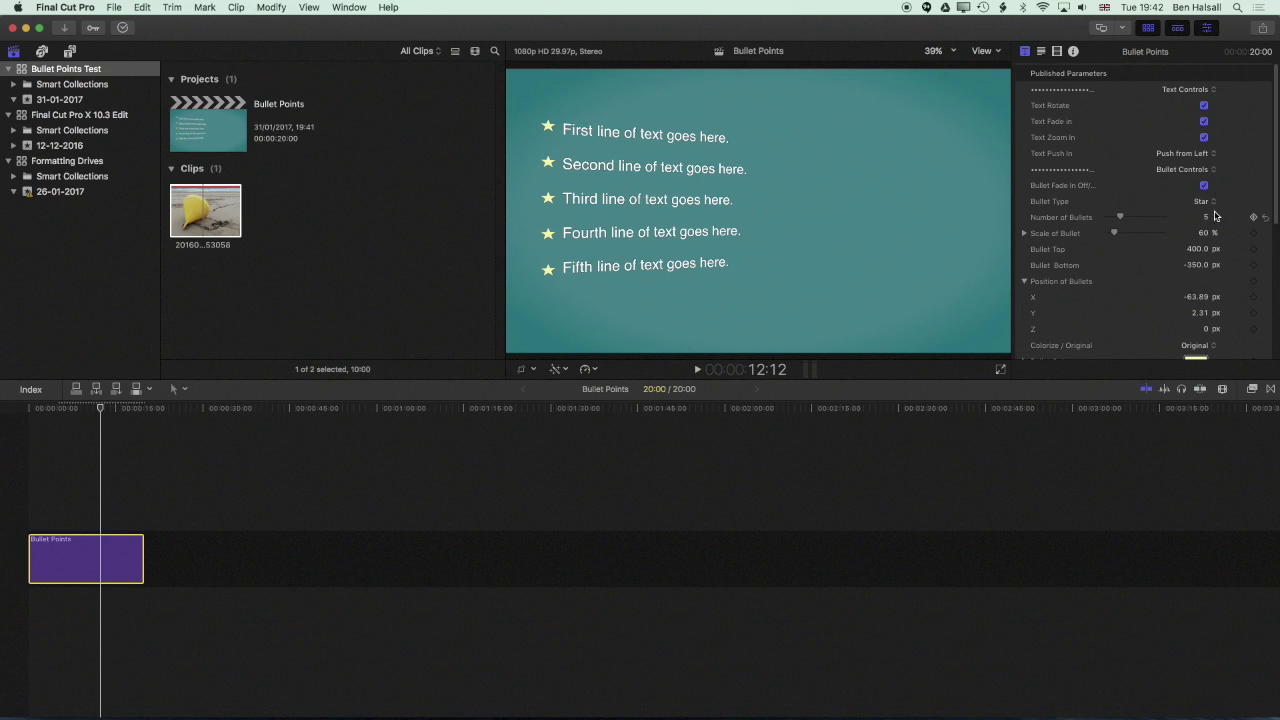
{"action": "left_click", "coordinate": [1208, 203]}
Set Bullet Type to Drop Zone, with drop zone scale 32% and pan X −8, Y 2
{"action": "left_click", "coordinate": [1199, 285]}
{"action": "scroll", "coordinate": [1190, 290], "scroll_direction": "down", "scroll_amount": 5}
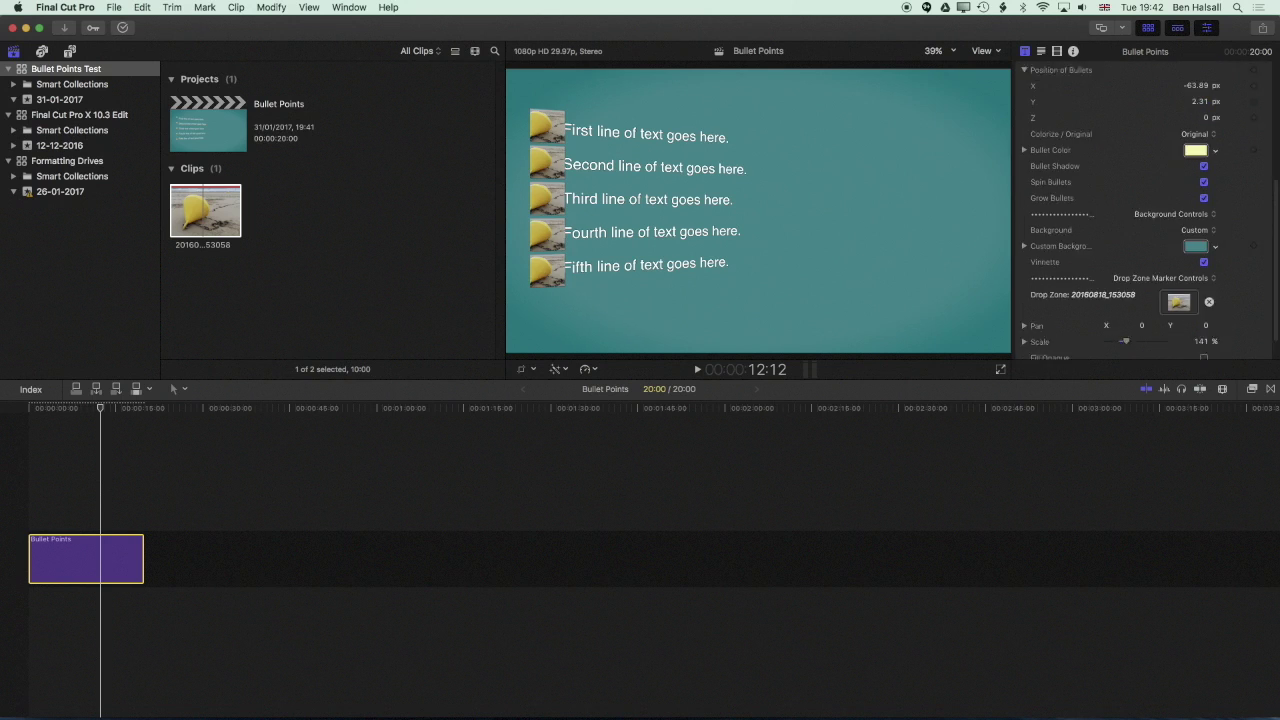
{"action": "left_click_drag", "start_coordinate": [1132, 313], "coordinate": [1111, 315]}
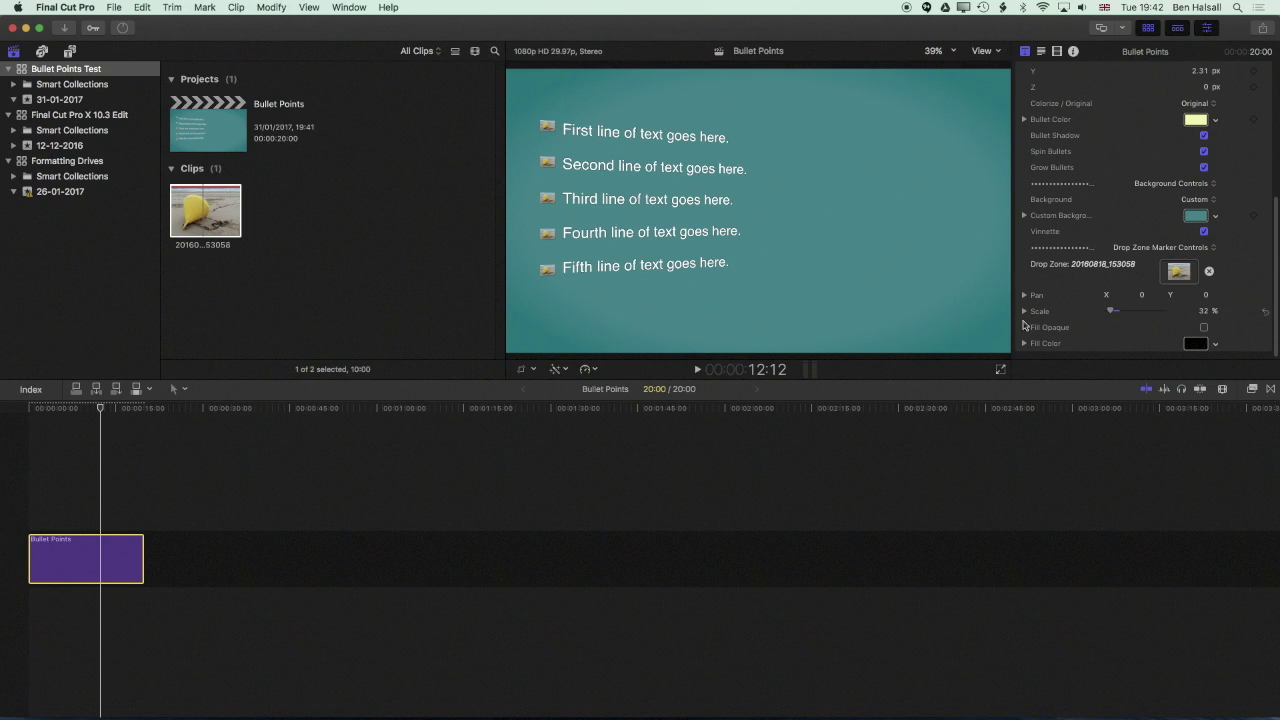
{"action": "left_click", "coordinate": [1024, 311]}
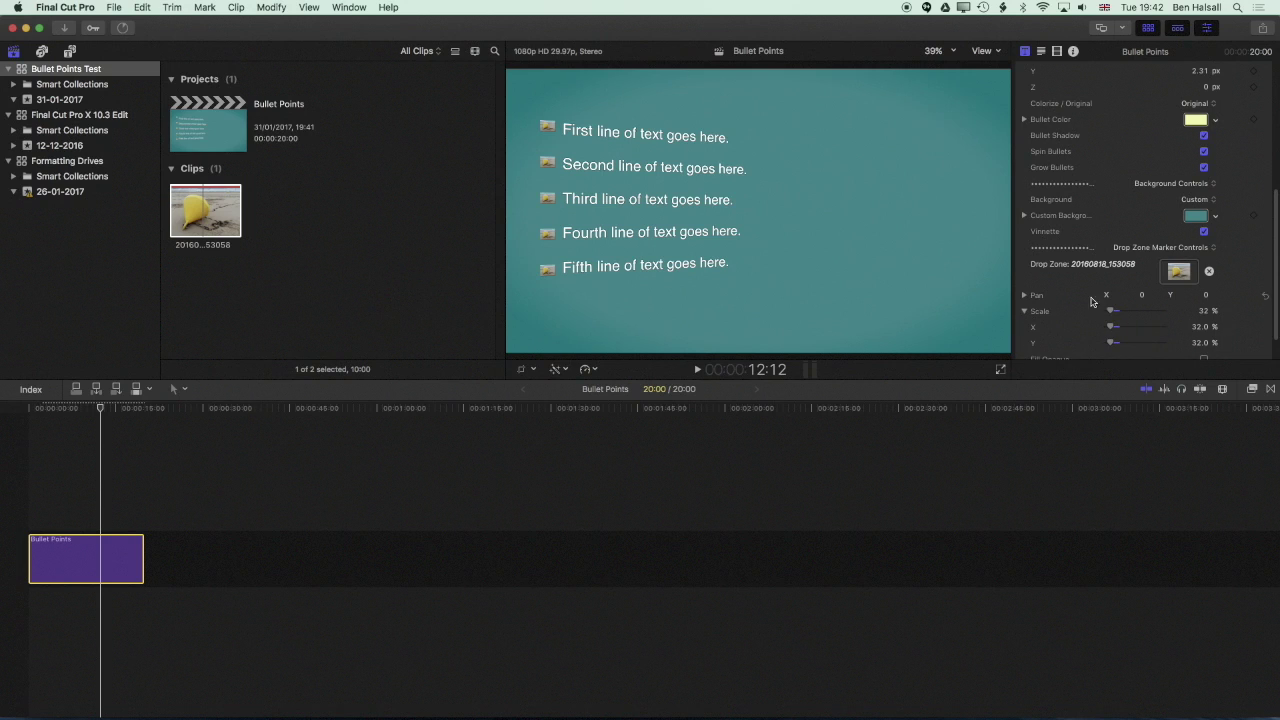
{"action": "left_click", "coordinate": [1024, 296]}
{"action": "mouse_move", "coordinate": [1135, 314]}
{"action": "left_mouse_down"}
{"action": "mouse_move", "coordinate": [1148, 314]}
{"action": "mouse_move", "coordinate": [1118, 314]}
{"action": "mouse_move", "coordinate": [1150, 329]}
{"action": "mouse_move", "coordinate": [1126, 330]}
{"action": "mouse_move", "coordinate": [1138, 330]}
{"action": "left_mouse_up"}
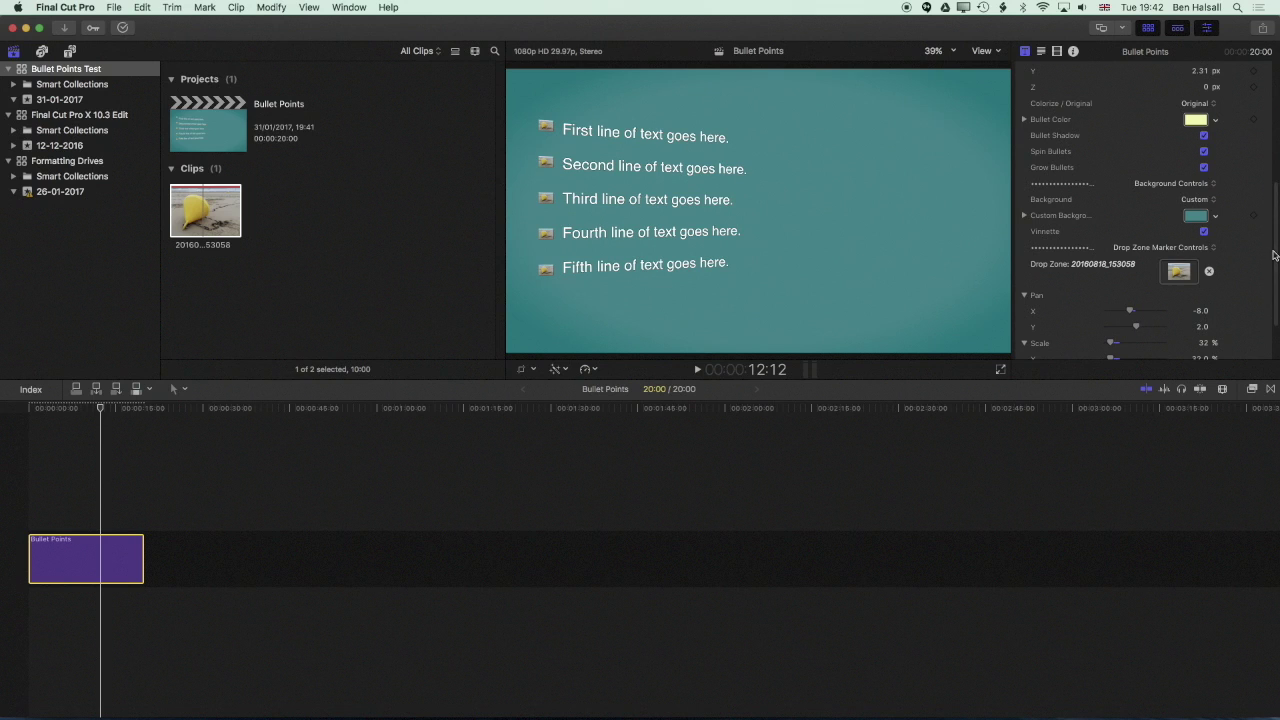
{"action": "scroll", "coordinate": [1235, 250], "scroll_direction": "up", "scroll_amount": 5}
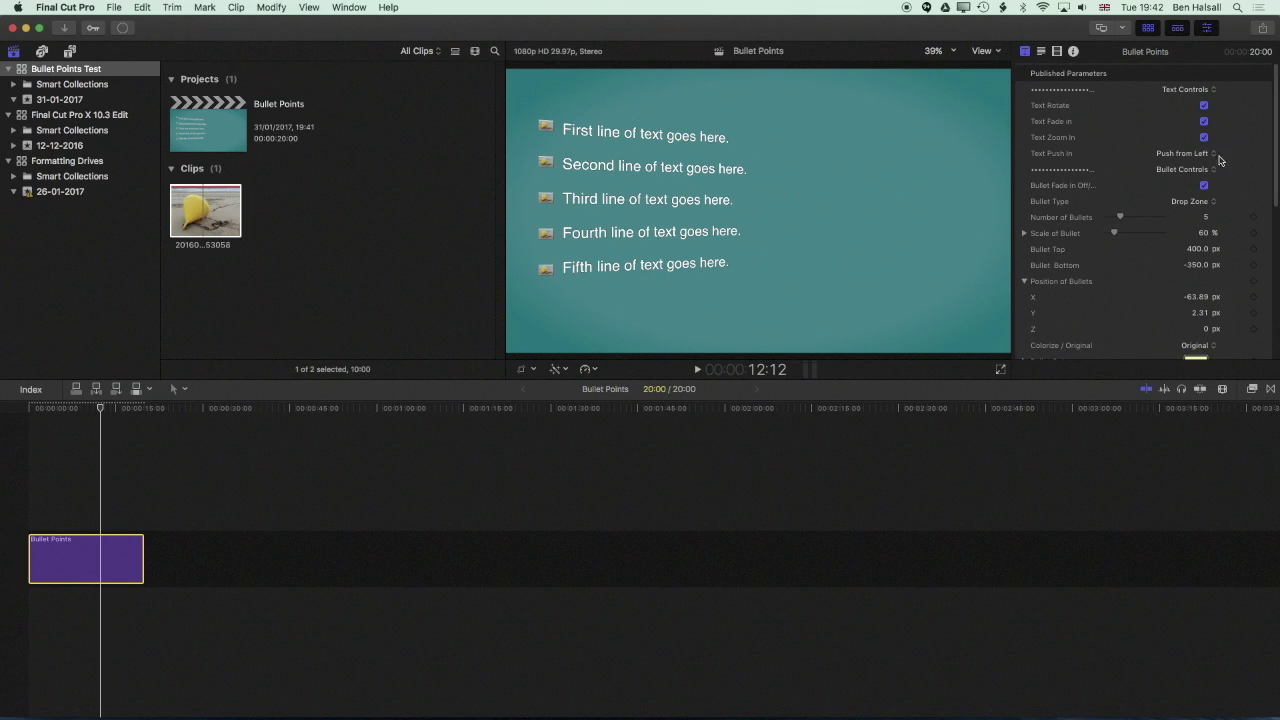
{"action": "mouse_move", "coordinate": [1121, 218]}
{"action": "left_mouse_down"}
{"action": "mouse_move", "coordinate": [1135, 219]}
{"action": "mouse_move", "coordinate": [1120, 219]}
{"action": "left_mouse_up"}
In the Text inspector, add a line after the fifth reading 'Sixth Bullet'
{"action": "left_click", "coordinate": [1041, 51]}
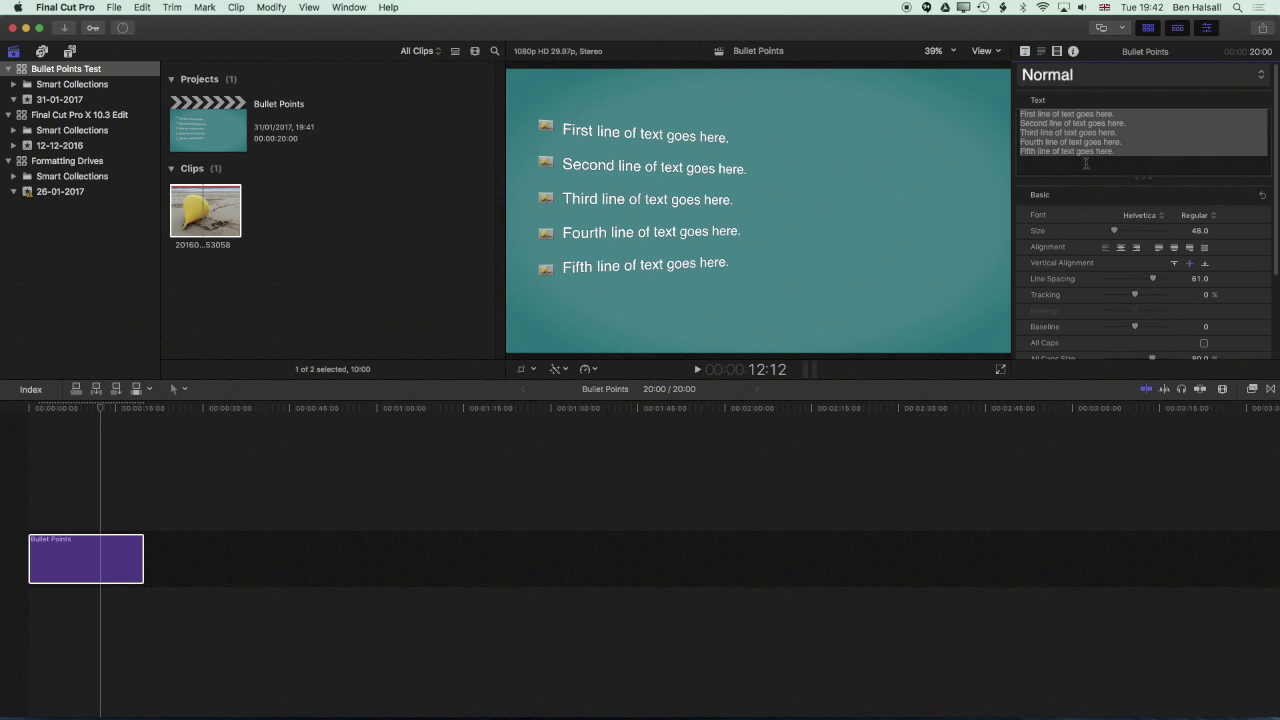
{"action": "left_click", "coordinate": [1095, 154]}
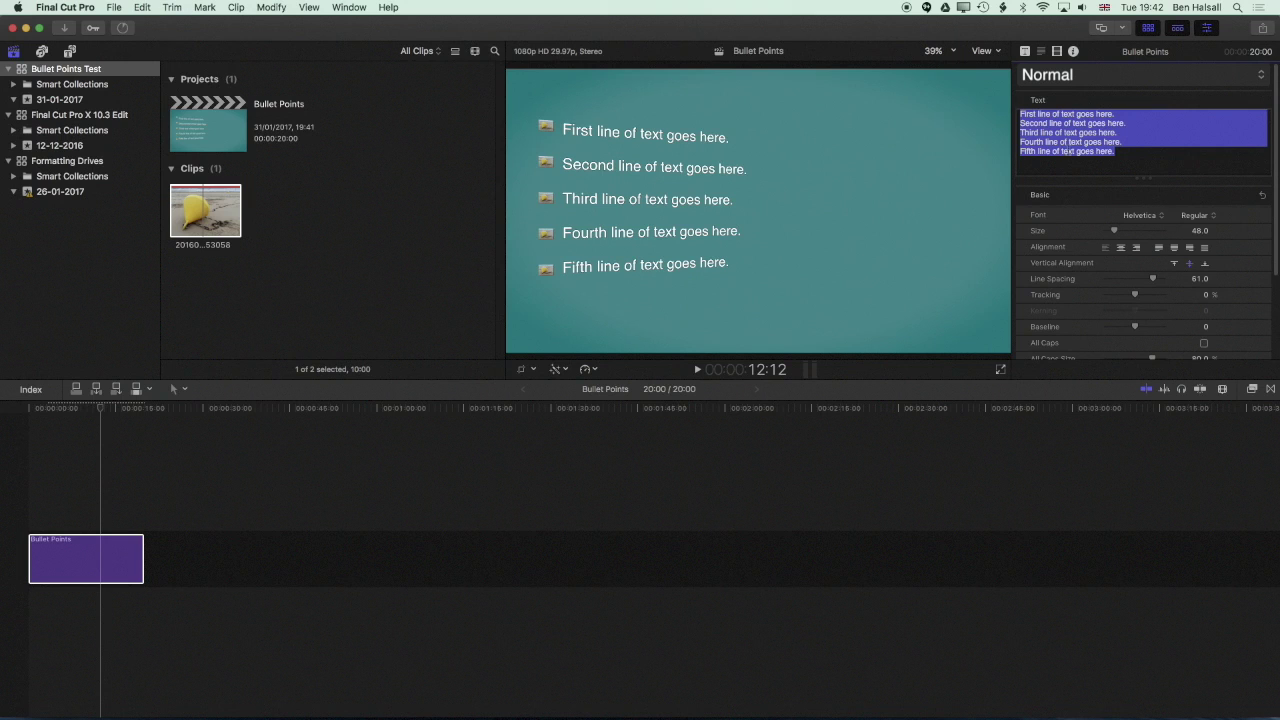
{"action": "left_click", "coordinate": [1068, 152]}
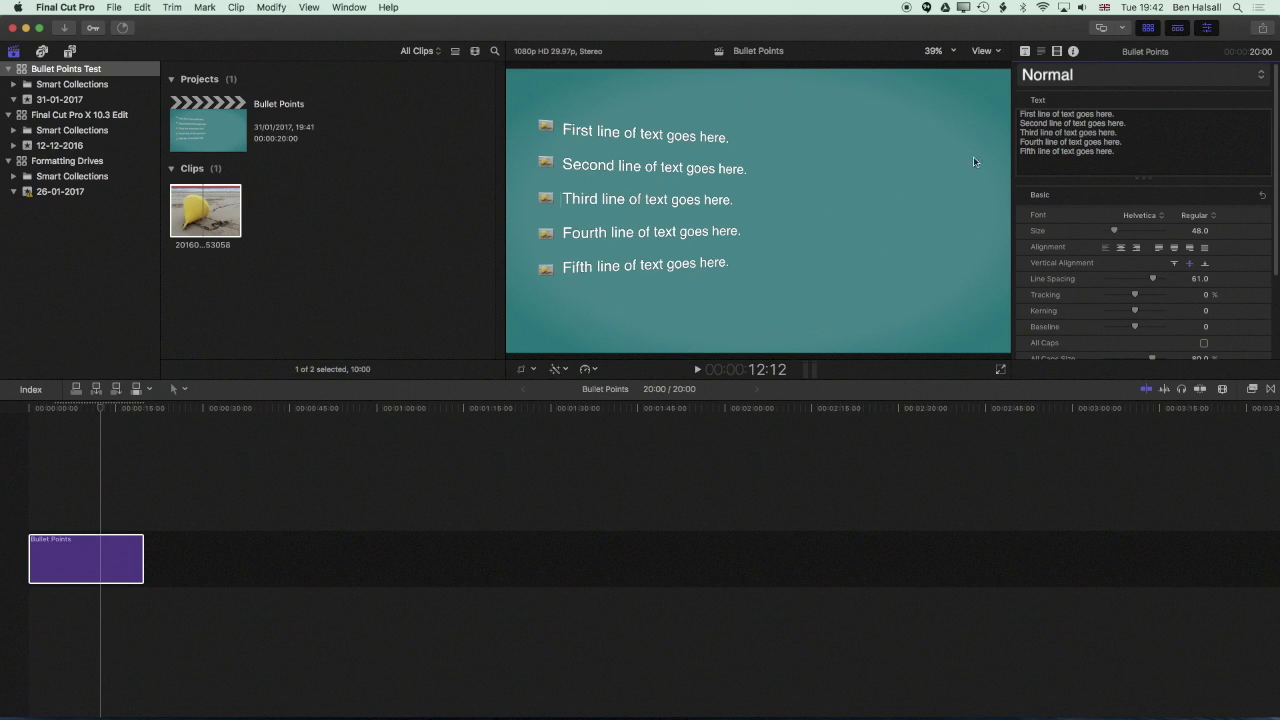
{"action": "key", "text": "Tab"}
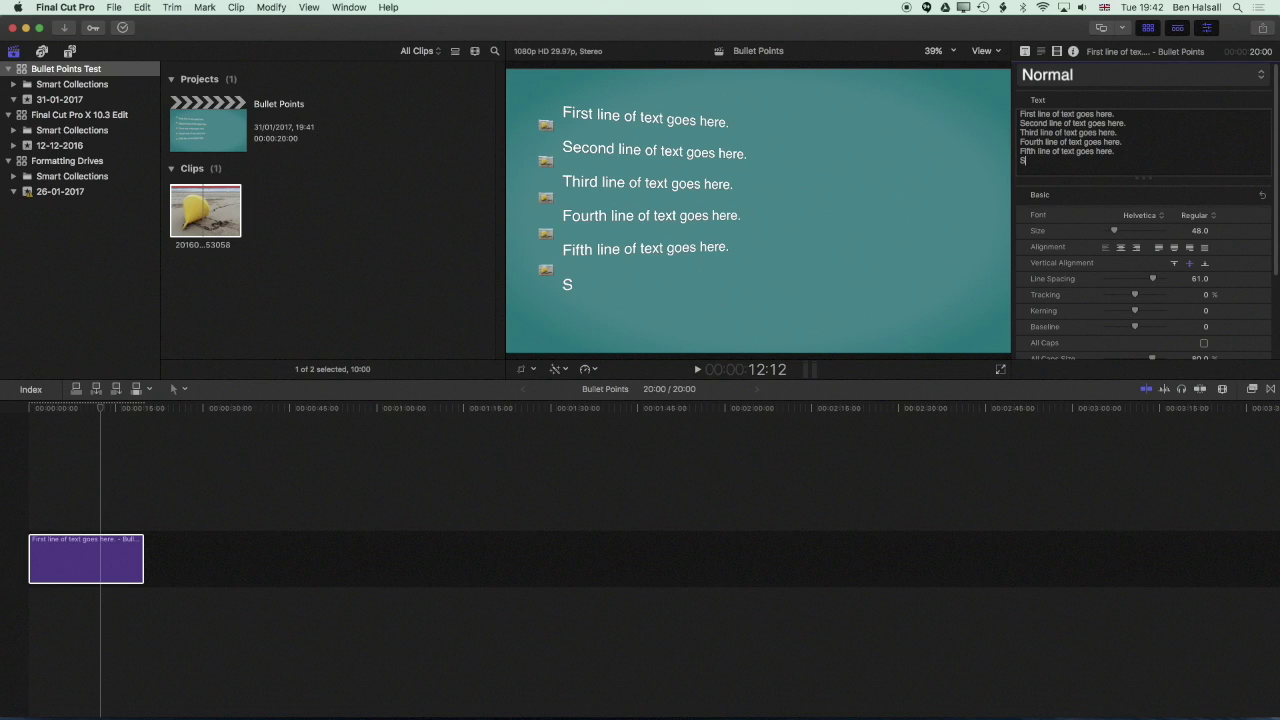
{"action": "type", "text": "Bullet"}
Set Number of Bullets to 6 and Scale of Bullet to about 72%
{"action": "left_click", "coordinate": [1026, 53]}
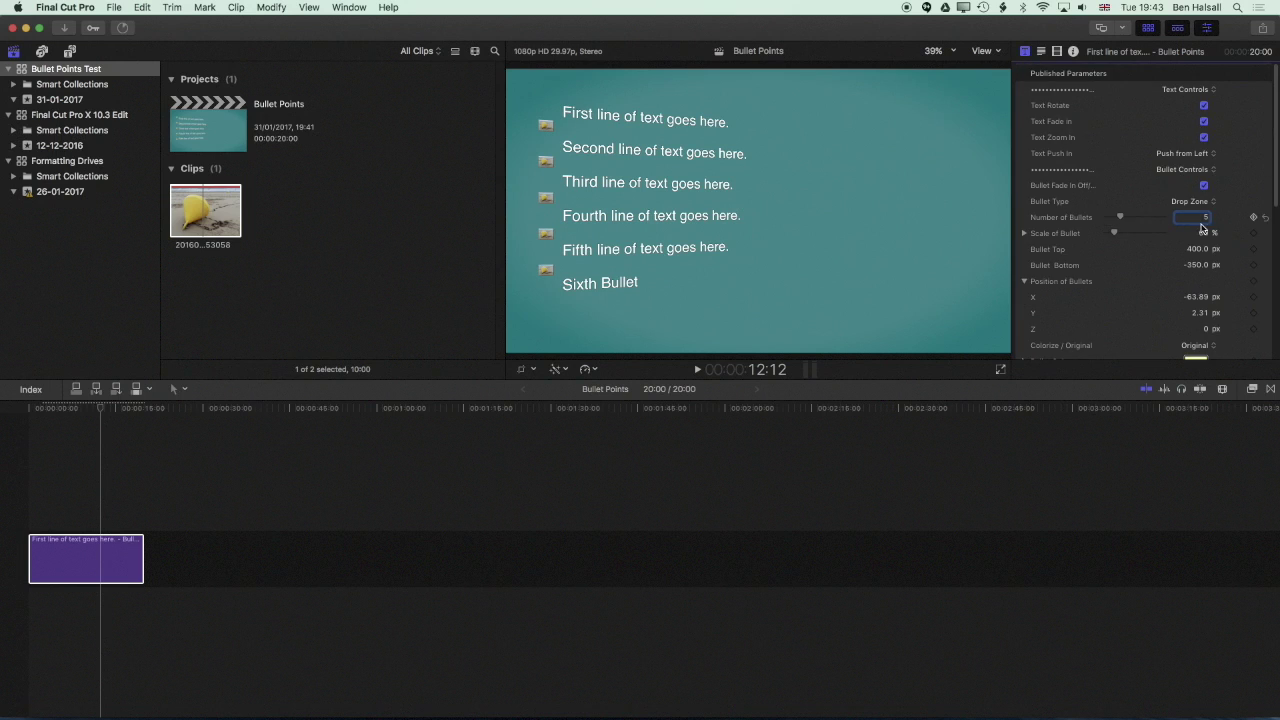
{"action": "type", "text": "6"}
{"action": "key", "text": "Tab"}
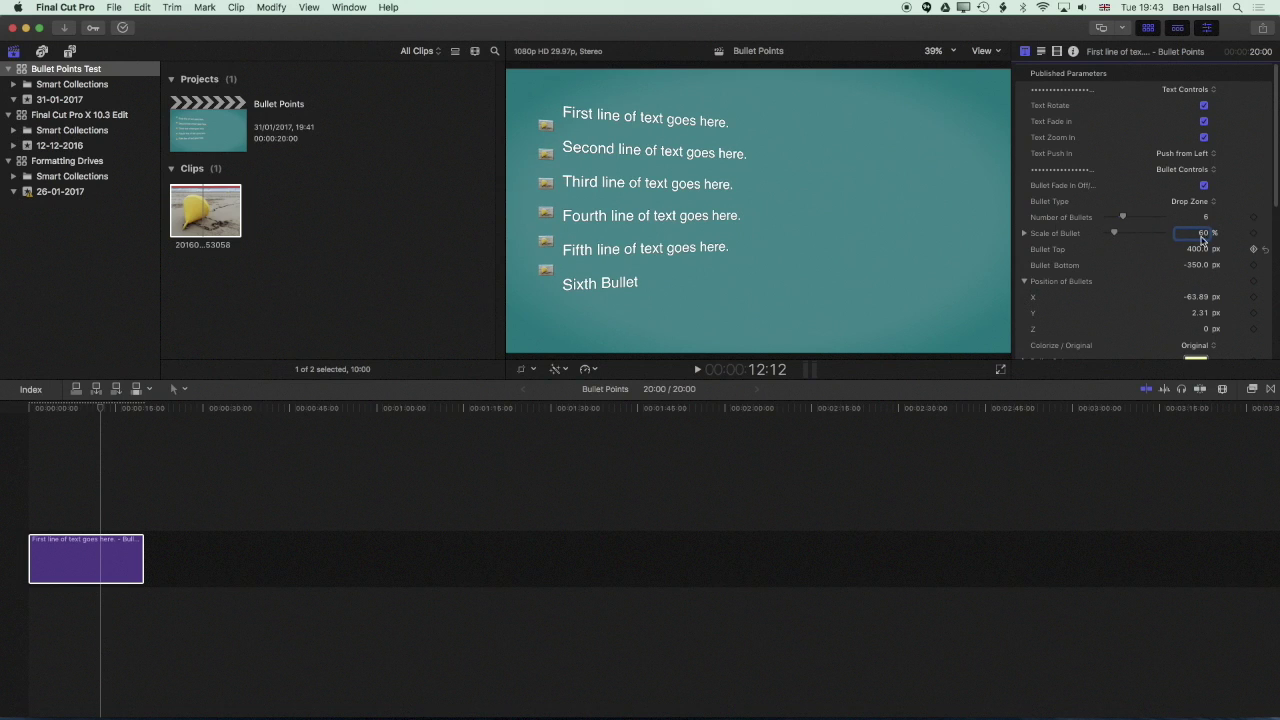
{"action": "left_click_drag", "start_coordinate": [1114, 235], "coordinate": [1116, 235]}
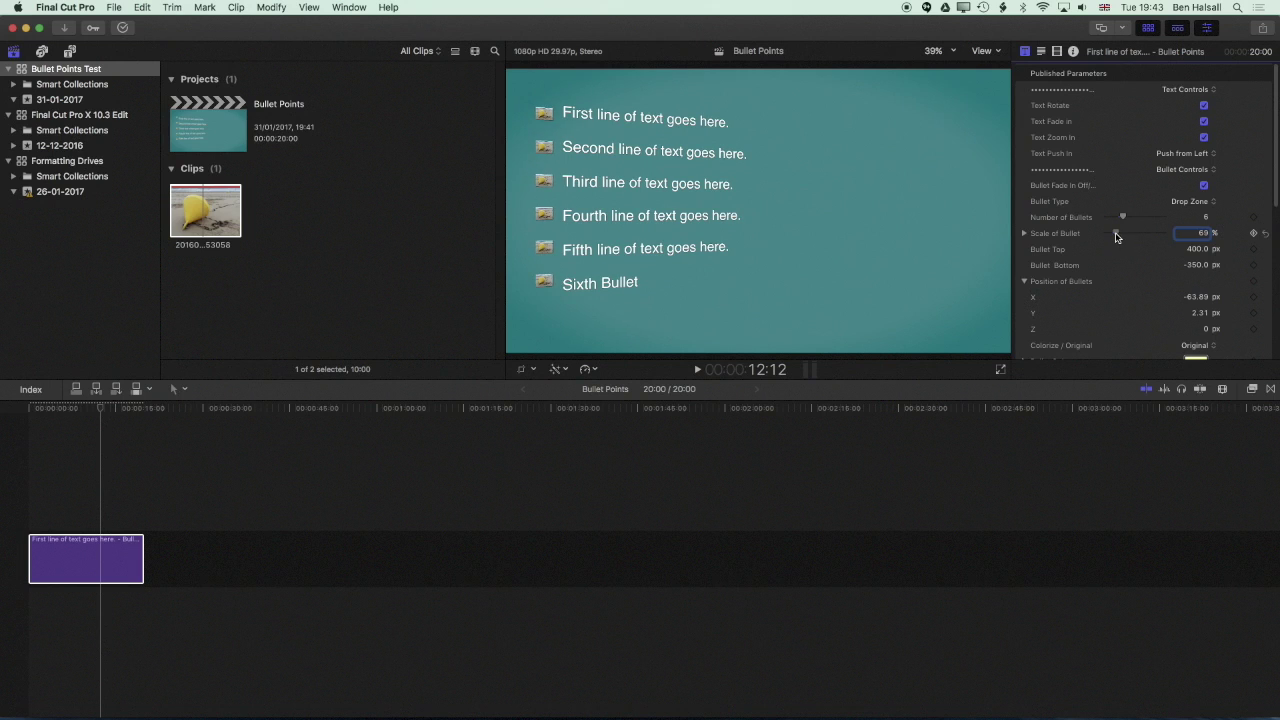
{"action": "left_click_drag", "start_coordinate": [1206, 234], "coordinate": [1250, 222]}
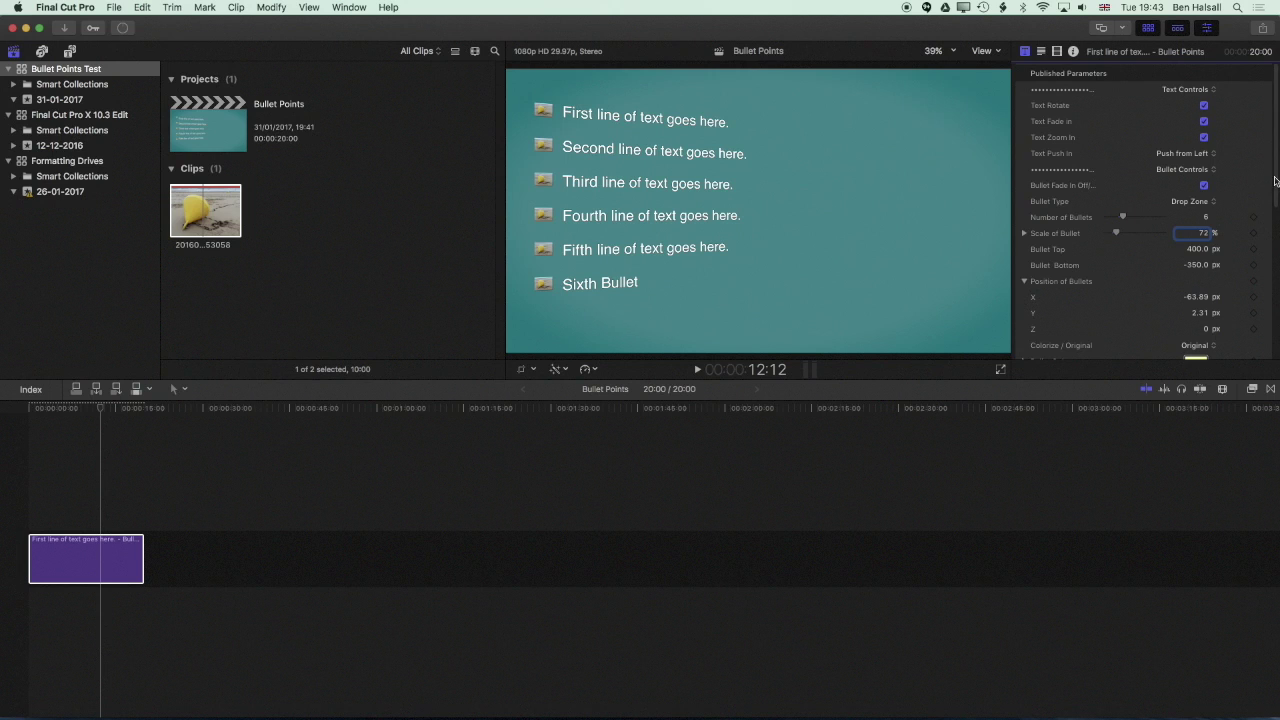
{"action": "scroll", "coordinate": [1275, 180], "scroll_direction": "down", "scroll_amount": 10}
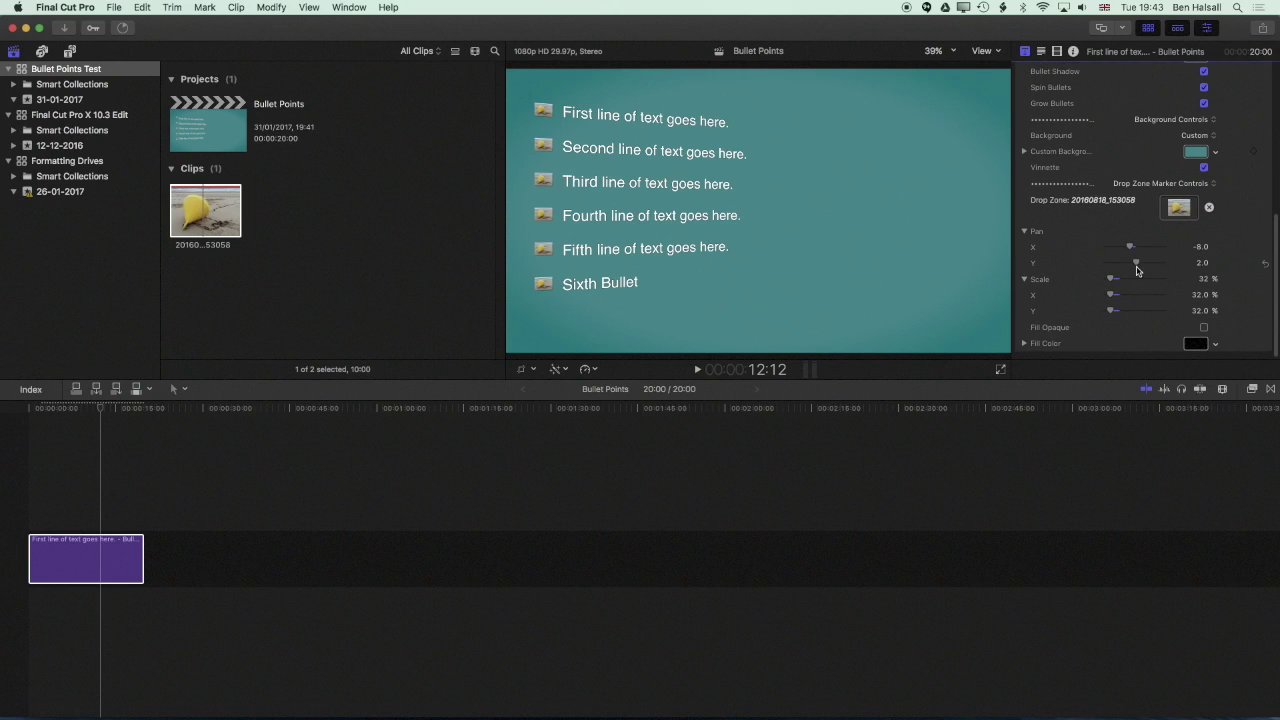
{"action": "left_click_drag", "start_coordinate": [1194, 266], "coordinate": [1226, 255]}
{"action": "scroll", "coordinate": [1274, 241], "scroll_direction": "up", "scroll_amount": 5}
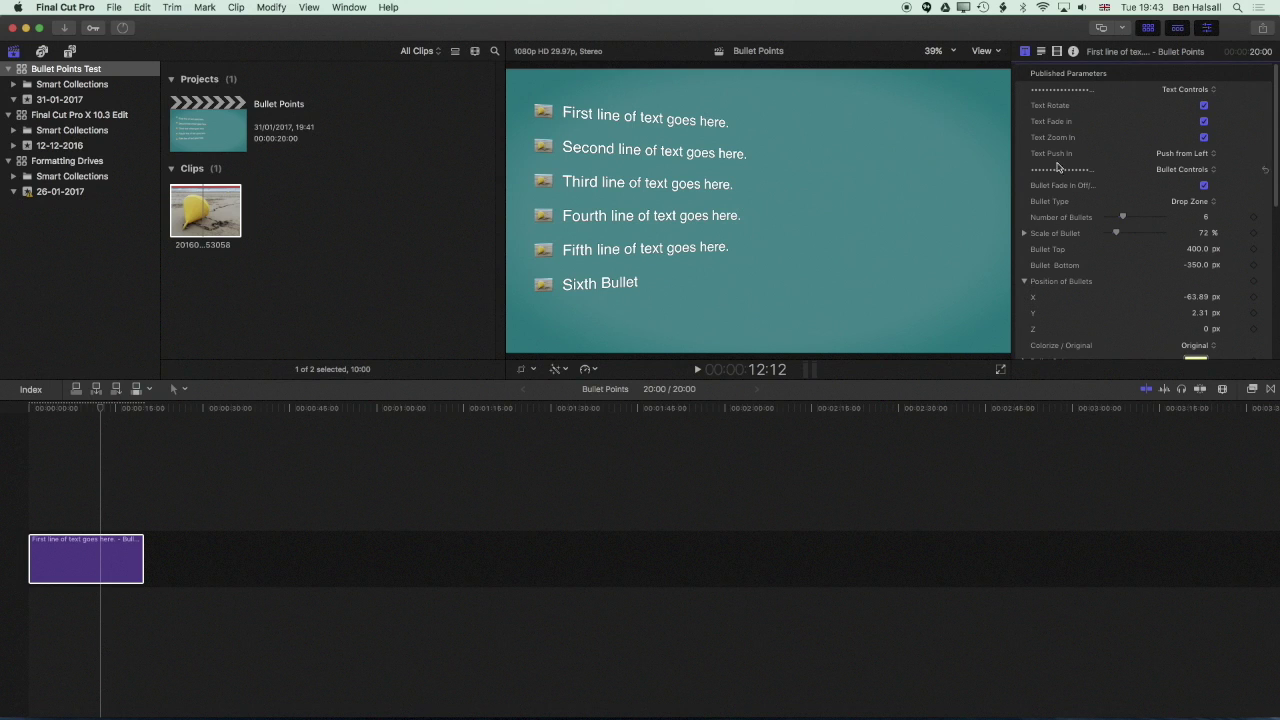
Preview the title animation and turn off the text push-in
{"action": "left_click", "coordinate": [15, 416]}
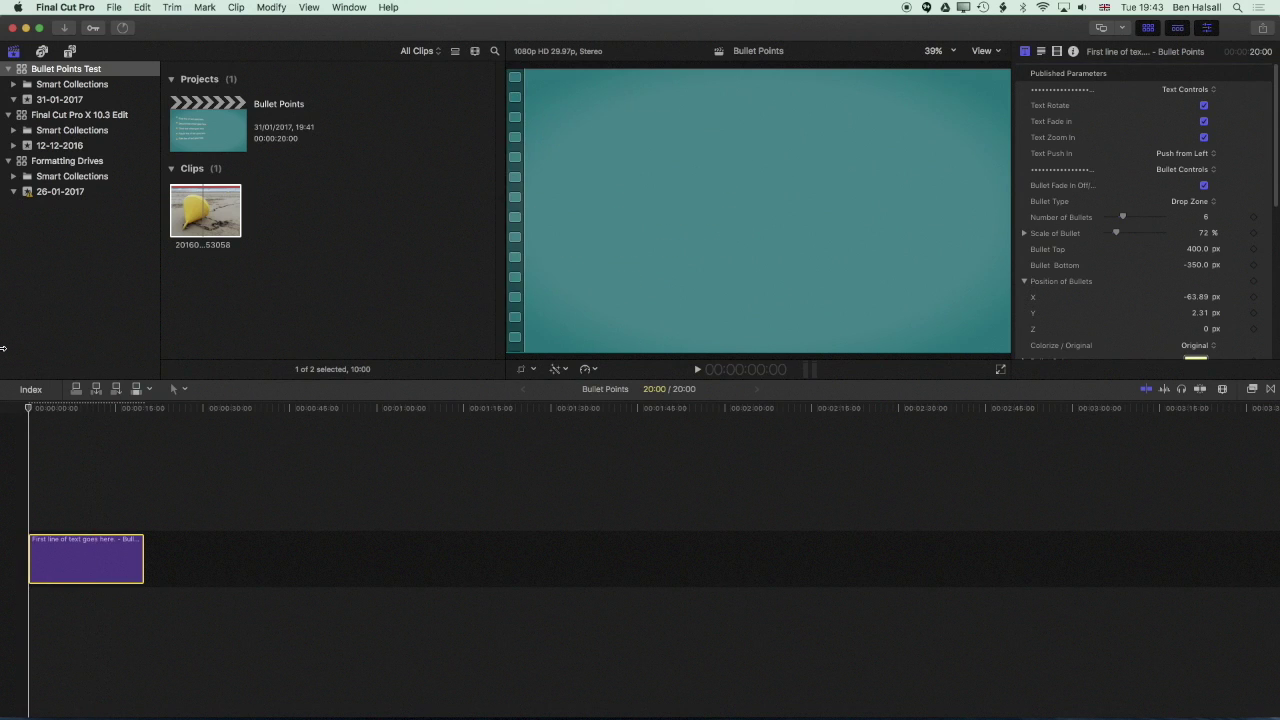
{"action": "key", "text": "space"}
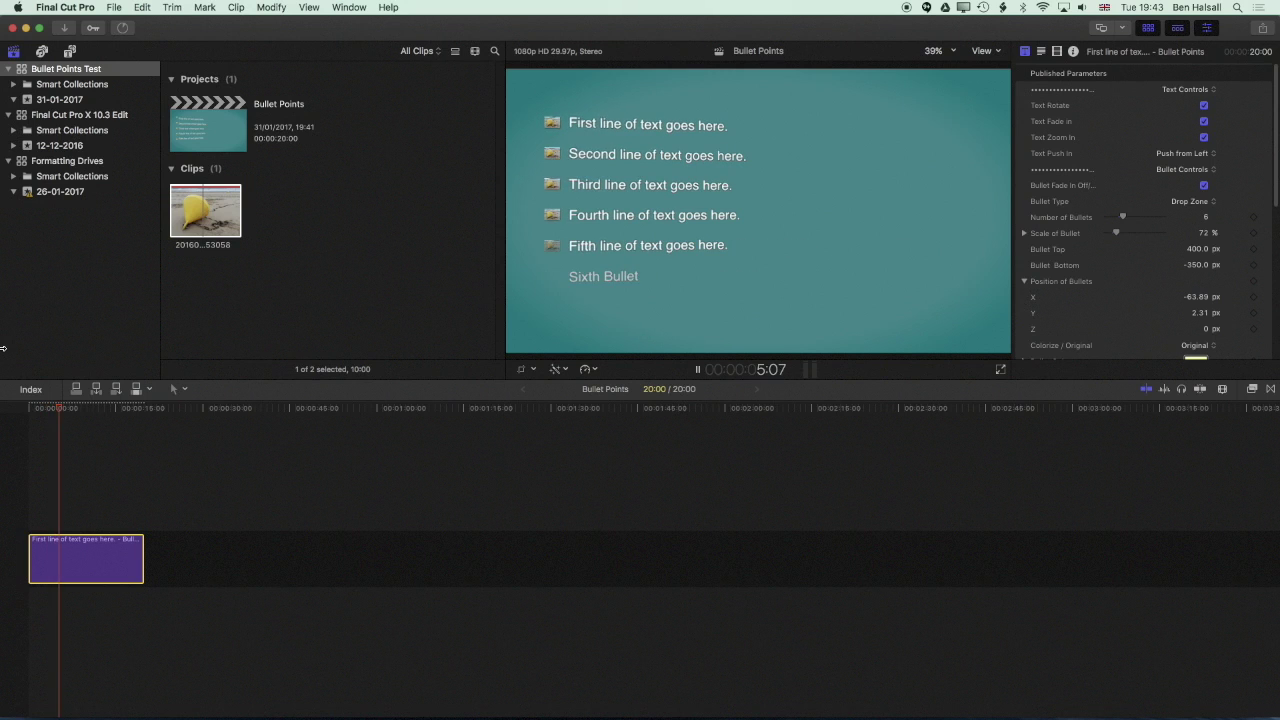
{"action": "left_click", "coordinate": [1190, 153]}
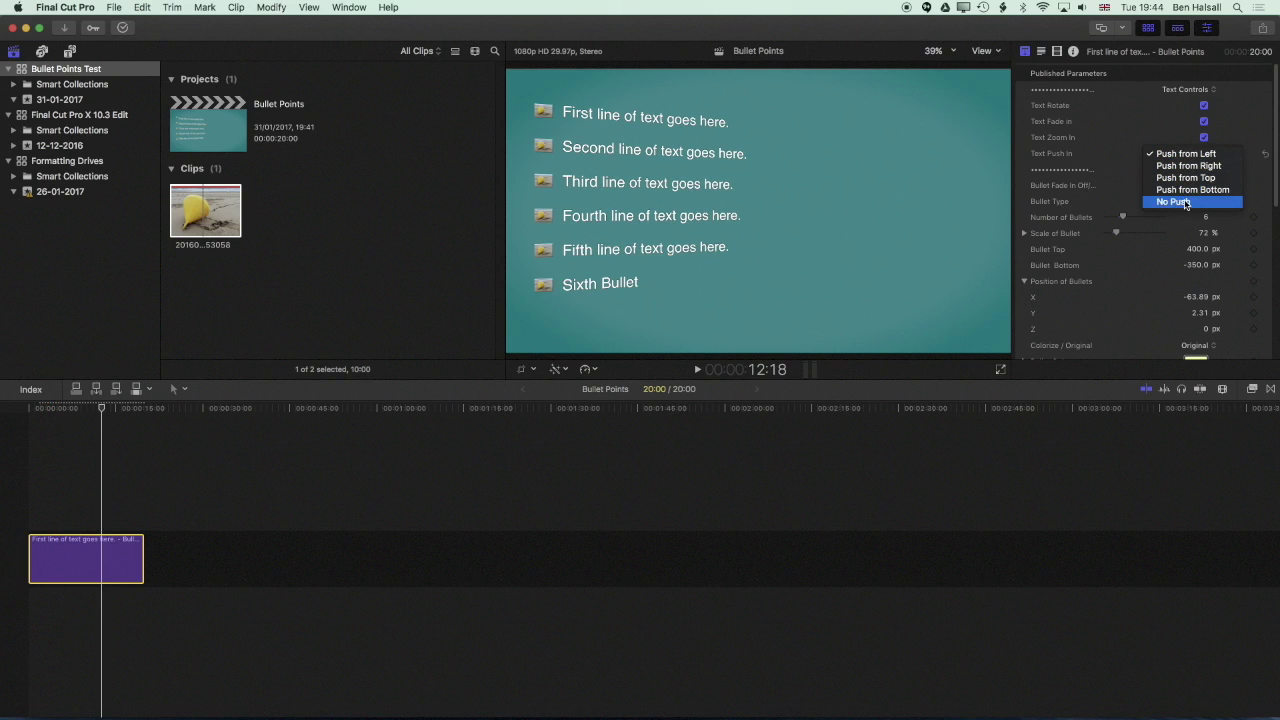
{"action": "left_click", "coordinate": [1185, 202]}
Turn off the rotate, fade-in and zoom-in text animations and replay the title
{"action": "left_click", "coordinate": [40, 409]}
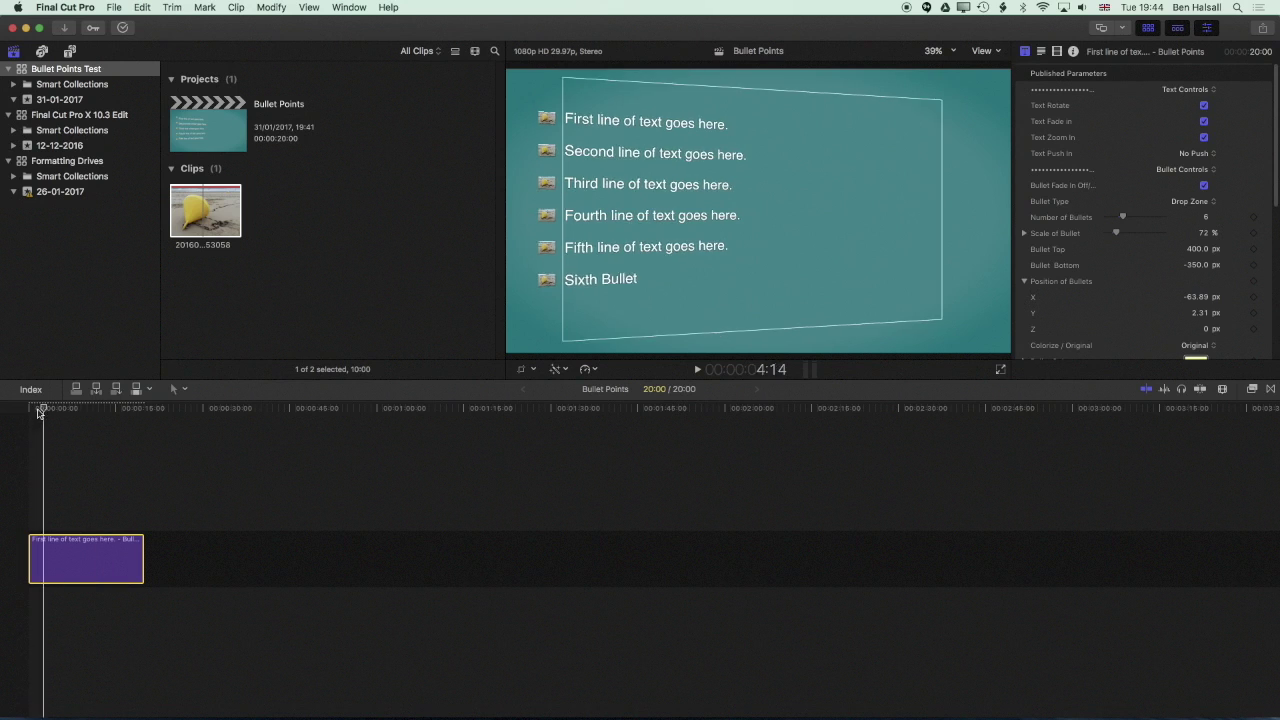
{"action": "left_click_drag", "start_coordinate": [40, 409], "coordinate": [20, 412]}
{"action": "key", "text": "space"}
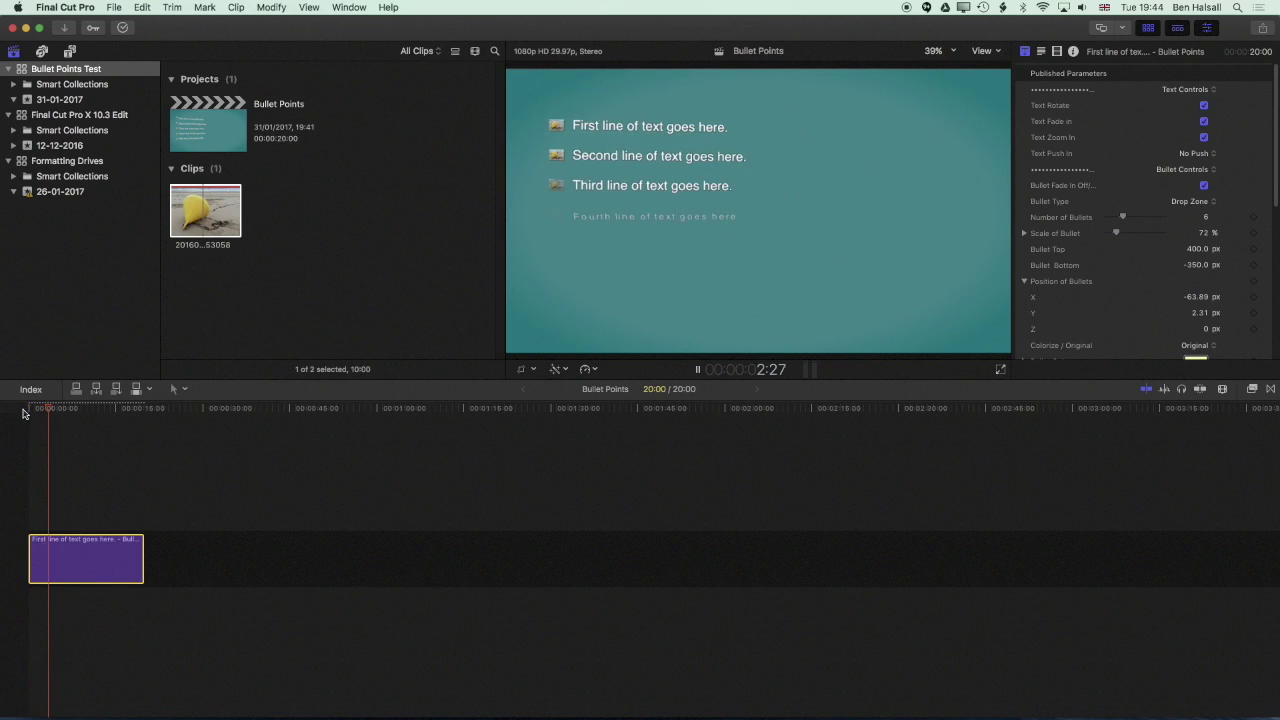
{"action": "key", "text": "space"}
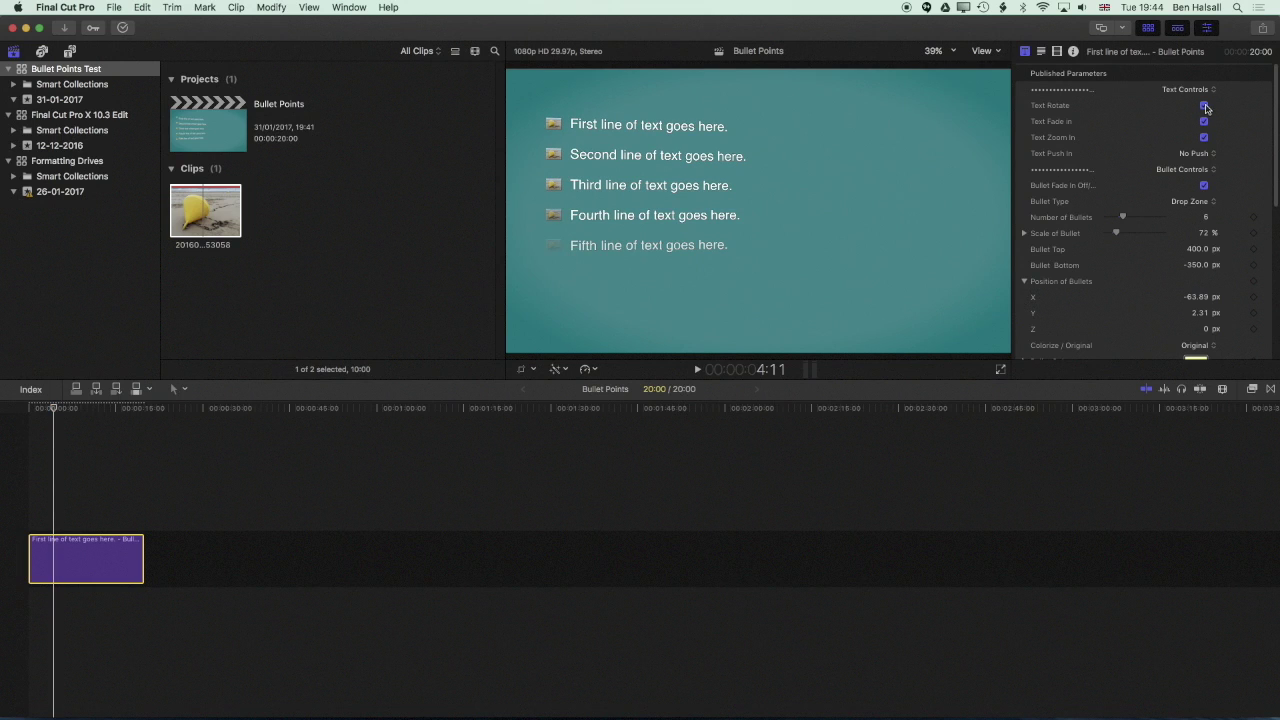
{"action": "left_click", "coordinate": [1205, 106]}
{"action": "left_click", "coordinate": [1205, 122]}
{"action": "left_click", "coordinate": [1205, 138]}
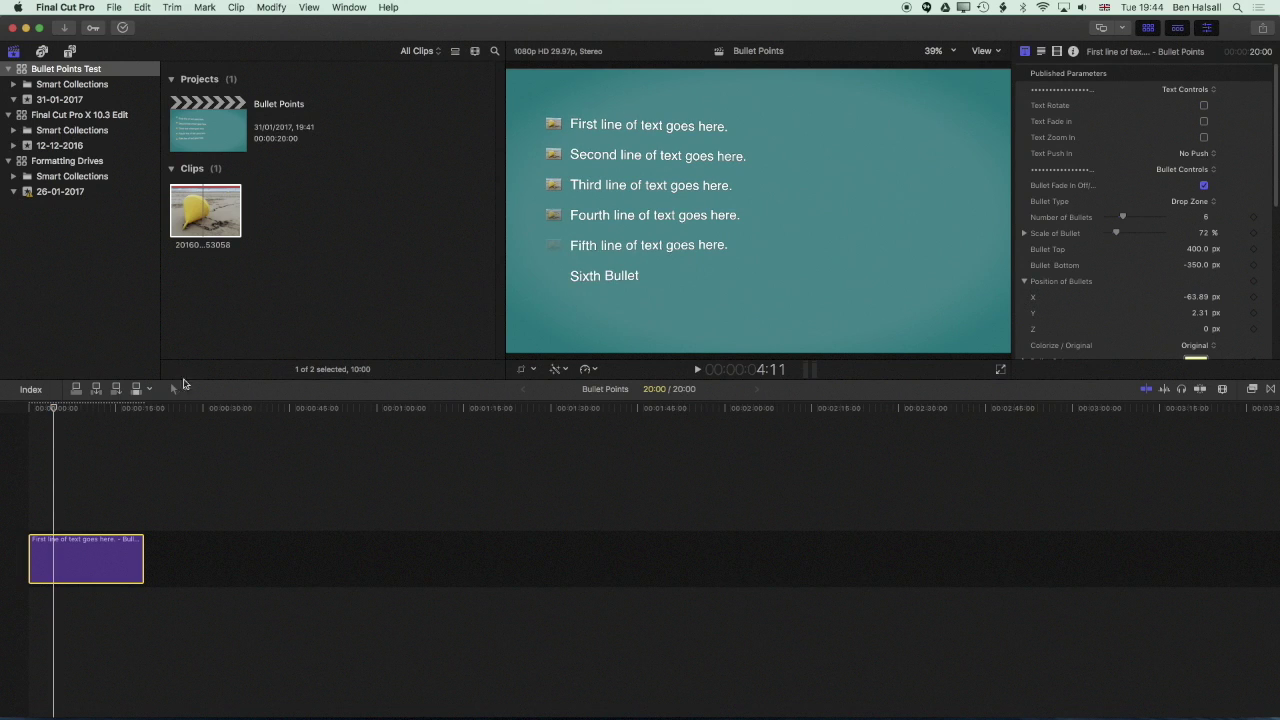
{"action": "key", "text": "Home"}
{"action": "key", "text": "space"}
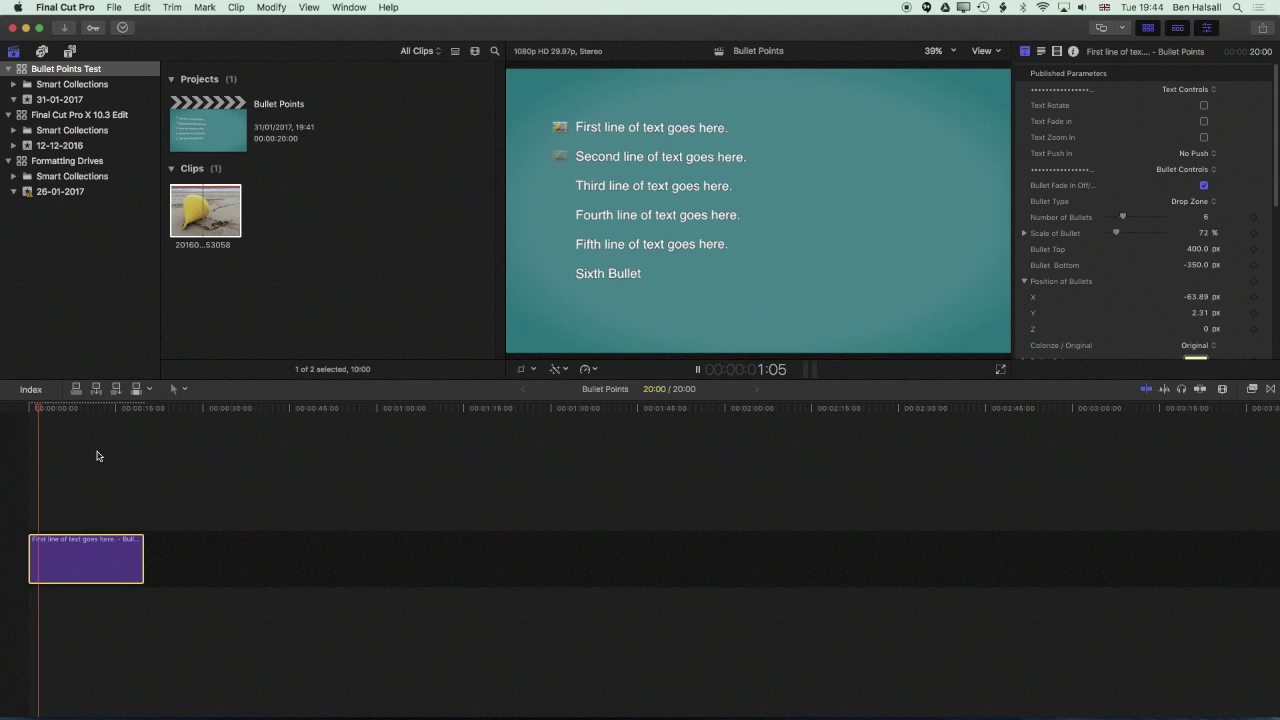
{"action": "key", "text": "space"}
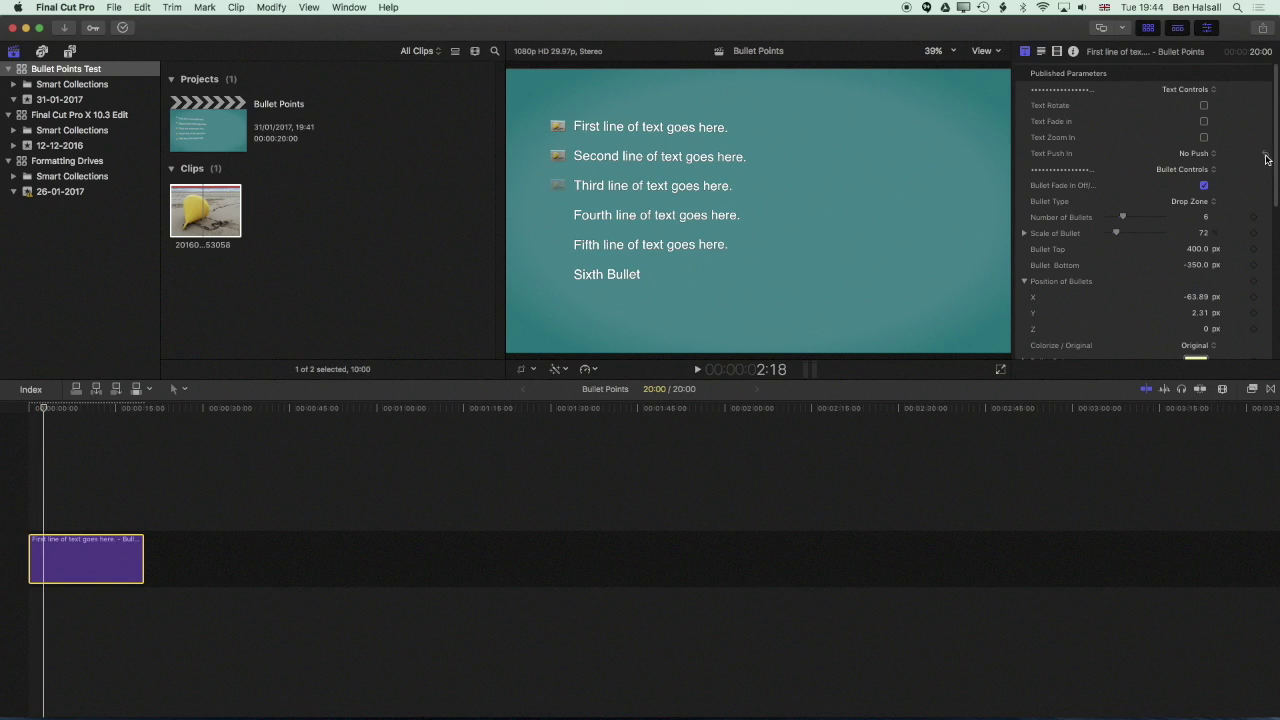
Turn Text Rotate back on and set text push-in to Push from Left, leaving the background unchanged
{"action": "left_click", "coordinate": [1204, 105]}
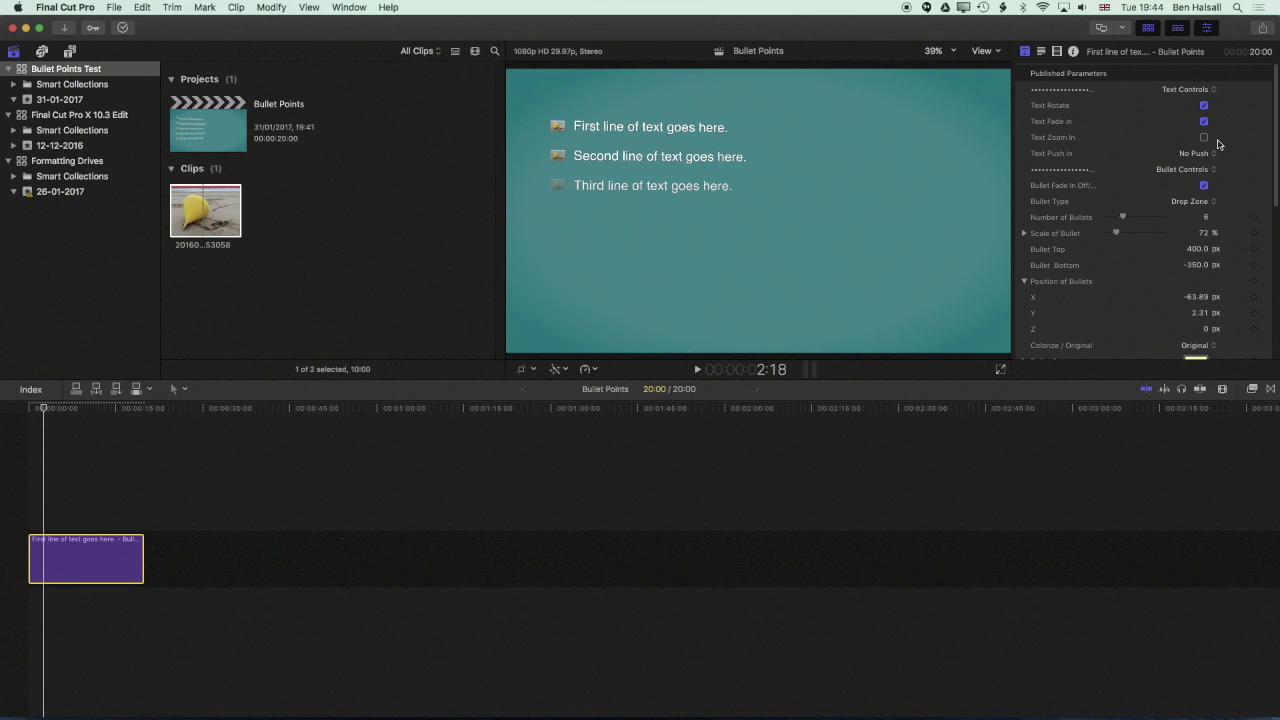
{"action": "left_click", "coordinate": [1194, 153]}
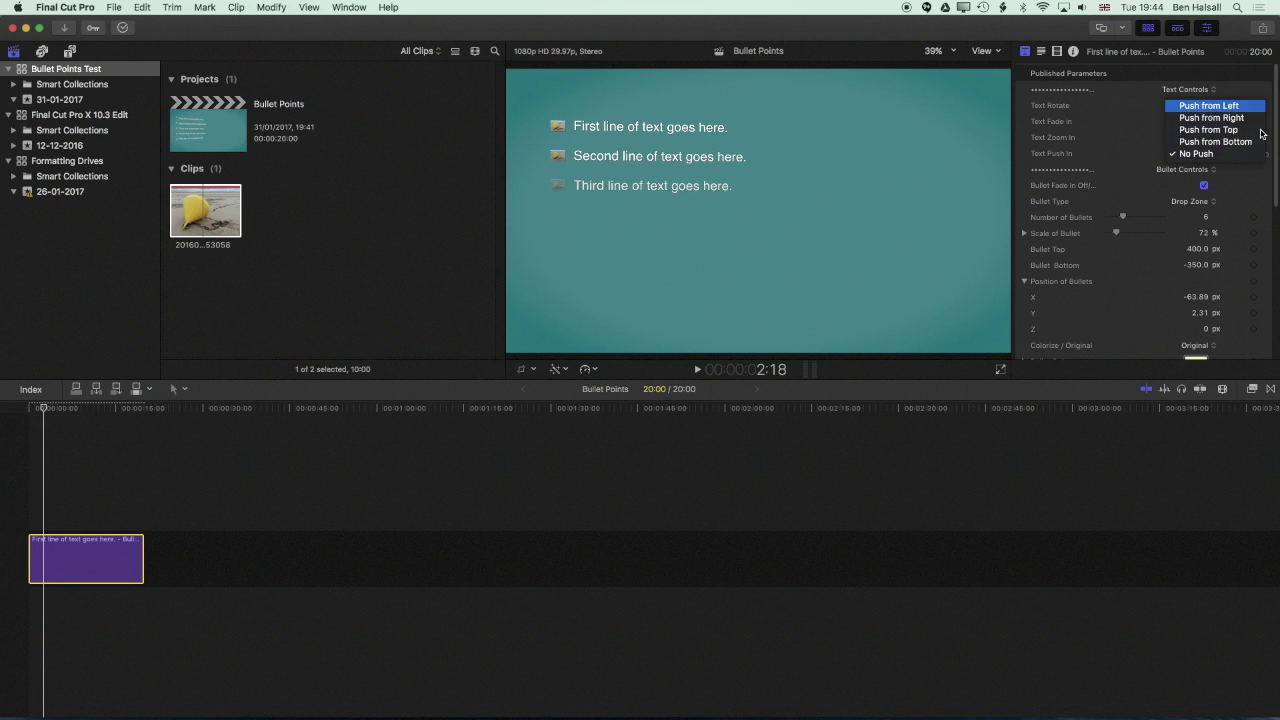
{"action": "left_click", "coordinate": [1208, 106]}
{"action": "scroll", "coordinate": [1269, 135], "scroll_direction": "down", "scroll_amount": 5}
{"action": "left_click_drag", "start_coordinate": [1116, 135], "coordinate": [1121, 138]}
{"action": "scroll", "coordinate": [1121, 200], "scroll_direction": "down", "scroll_amount": 10}
{"action": "left_click", "coordinate": [1200, 135]}
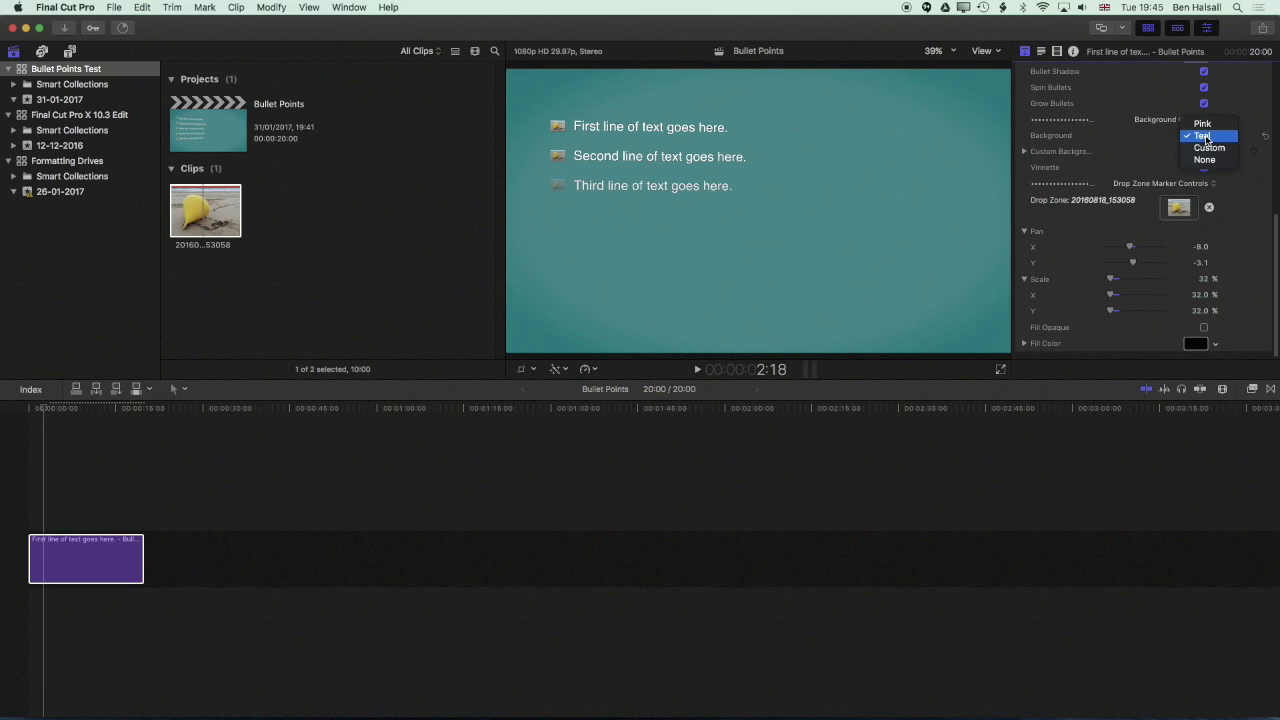
{"action": "left_click", "coordinate": [1105, 168]}
Drag _MG_9667.JPG from the 11 - City folder onto the timeline after the bullet title
{"action": "key", "text": "super+Tab"}
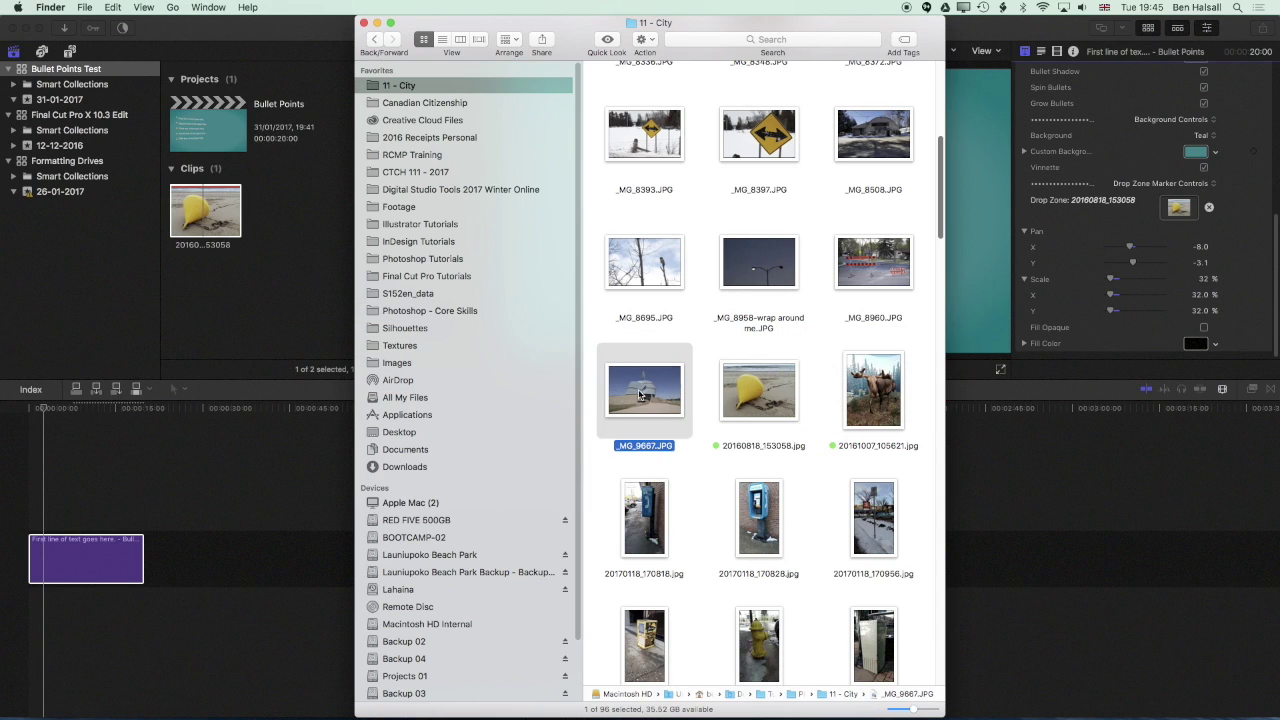
{"action": "left_click_drag", "start_coordinate": [640, 395], "coordinate": [340, 556]}
{"action": "left_click", "coordinate": [192, 502]}
{"action": "left_click", "coordinate": [96, 558]}
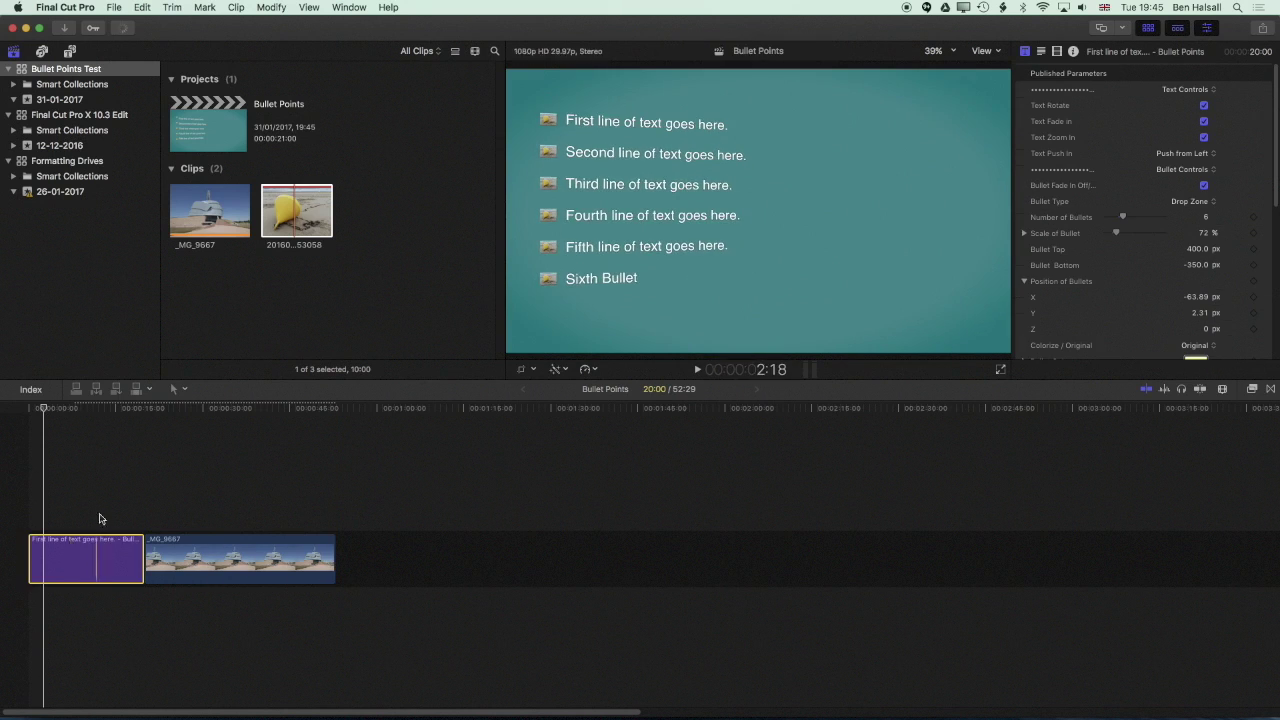
Connect the title above the photo, trim the photo to match, and set Background to None
{"action": "mouse_move", "coordinate": [99, 518]}
{"action": "left_mouse_down"}
{"action": "mouse_move", "coordinate": [86, 490]}
{"action": "mouse_move", "coordinate": [88, 520]}
{"action": "left_mouse_up"}
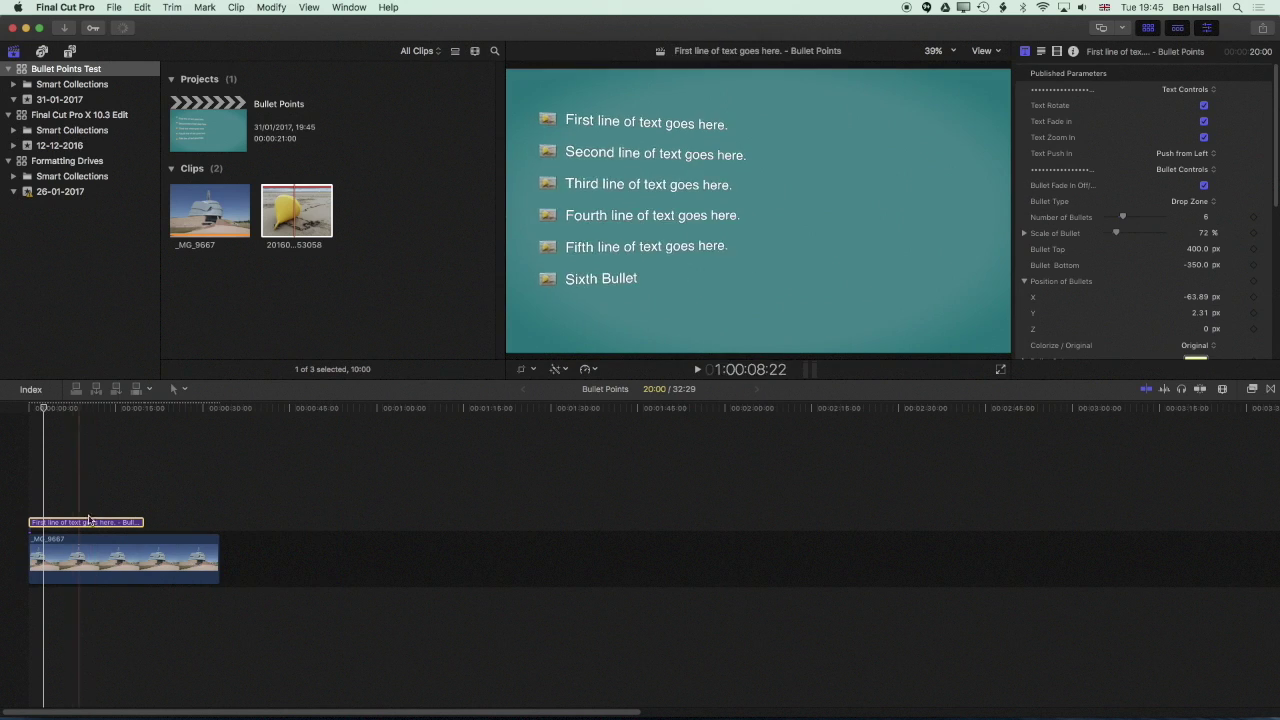
{"action": "key", "text": "space"}
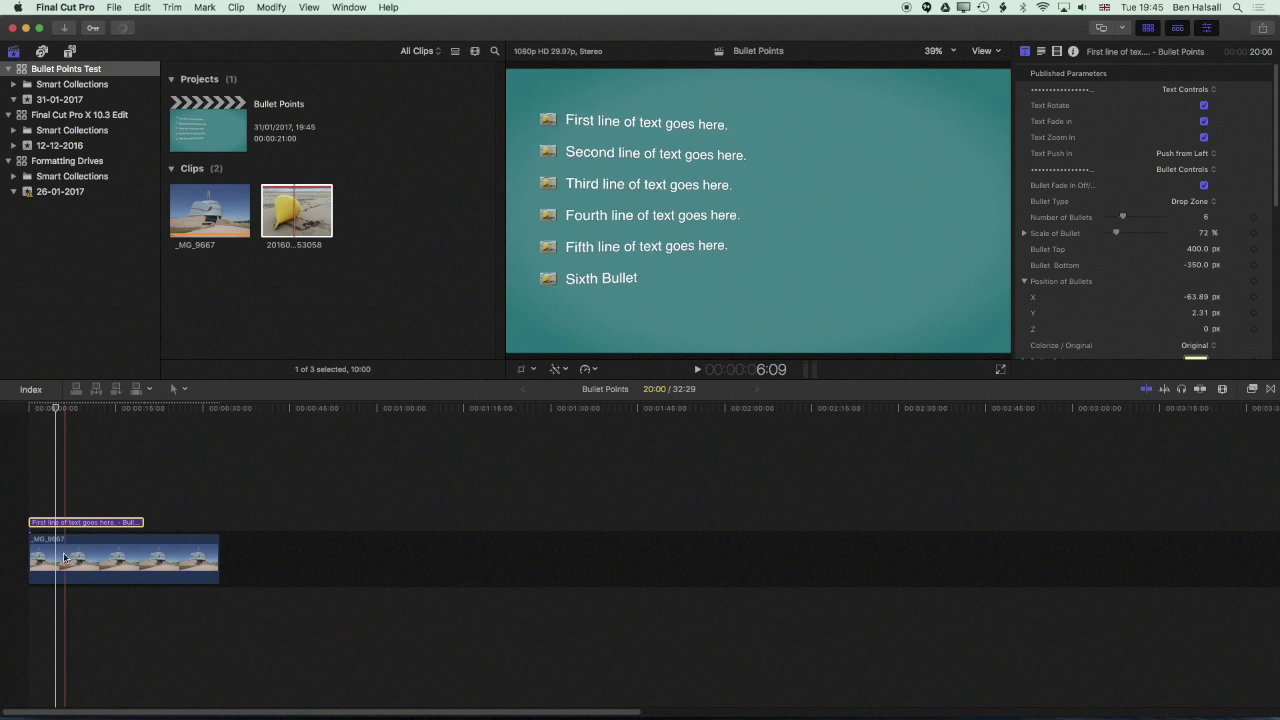
{"action": "left_click_drag", "start_coordinate": [218, 557], "coordinate": [138, 545]}
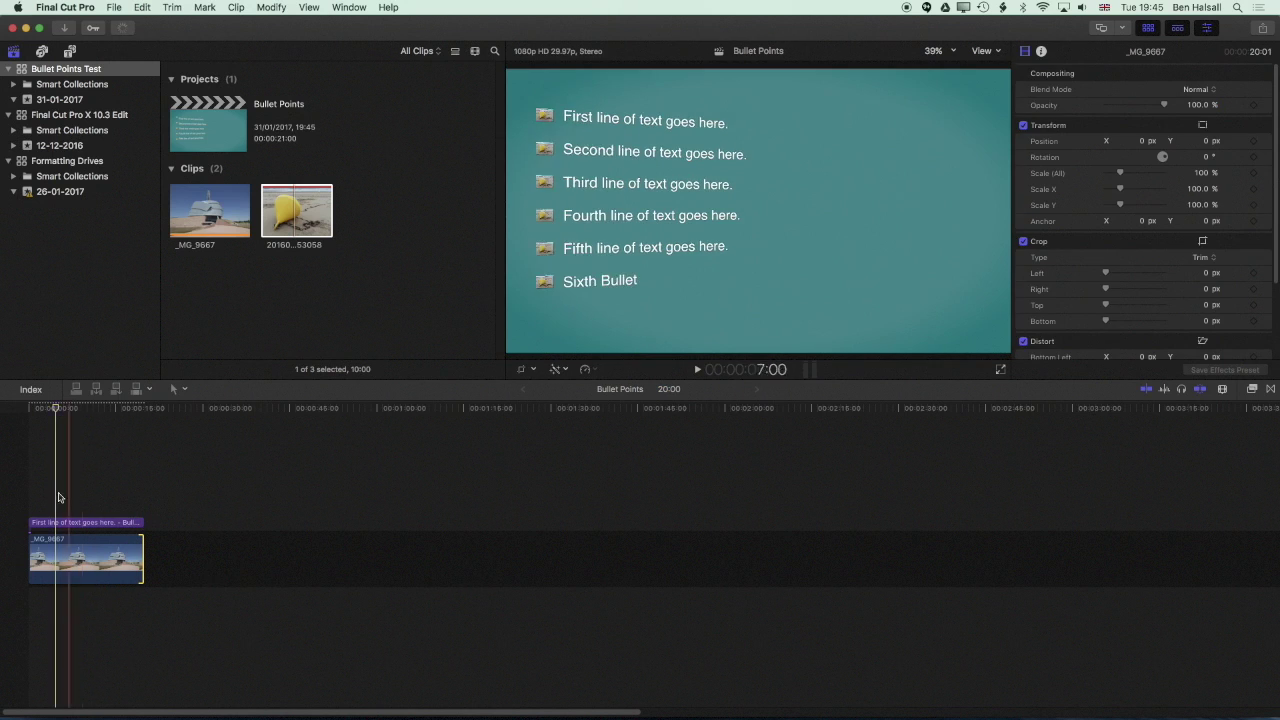
{"action": "left_click", "coordinate": [60, 522]}
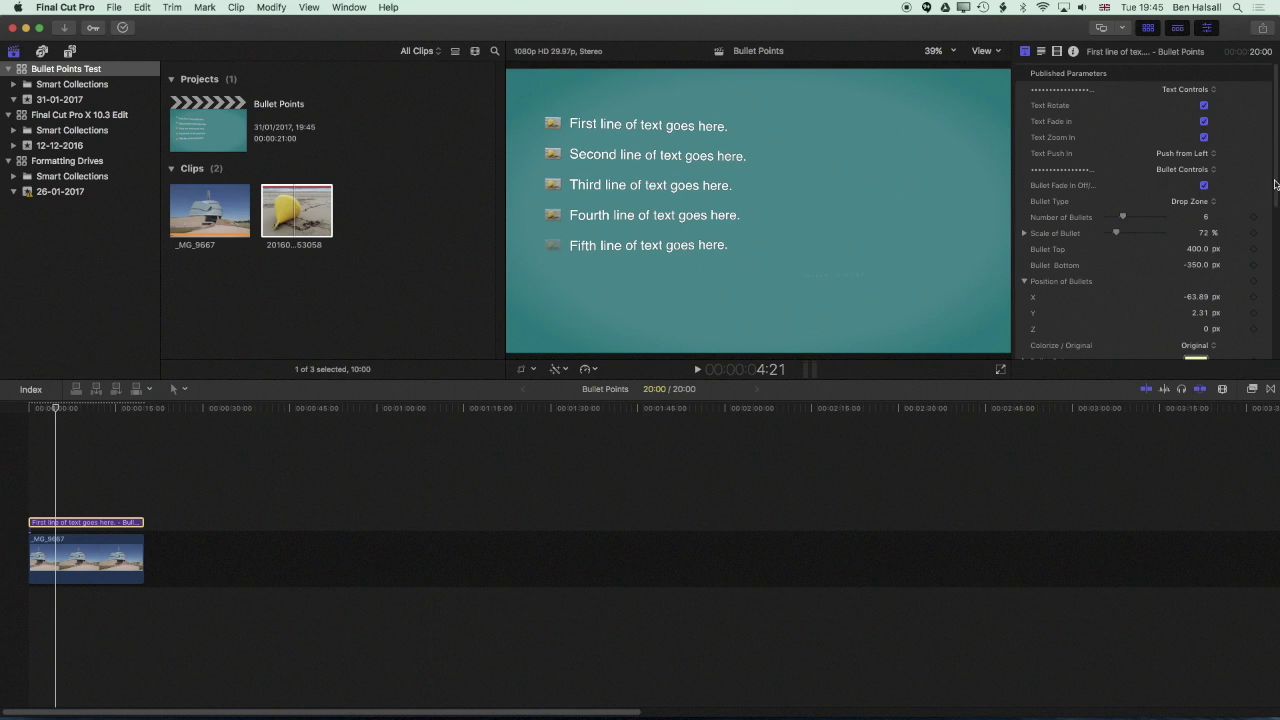
{"action": "left_click_drag", "start_coordinate": [1275, 183], "coordinate": [1278, 330]}
{"action": "left_click", "coordinate": [1207, 141]}
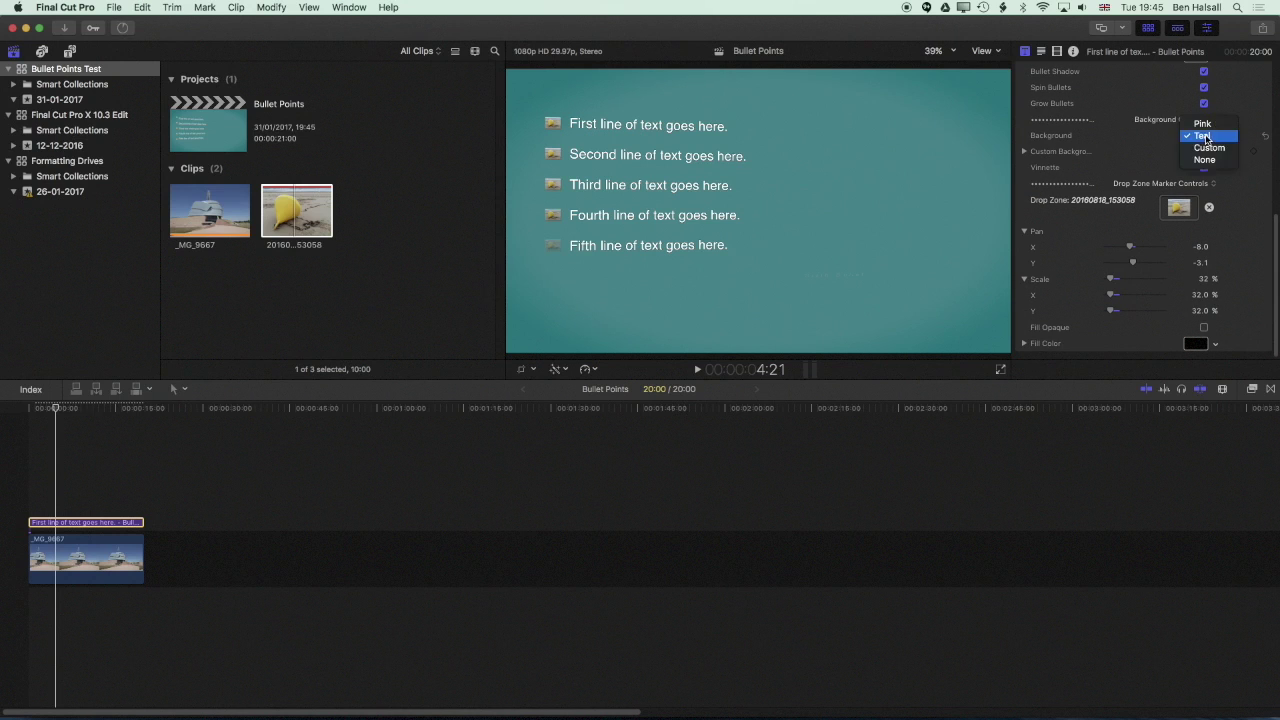
{"action": "left_click", "coordinate": [1205, 166]}
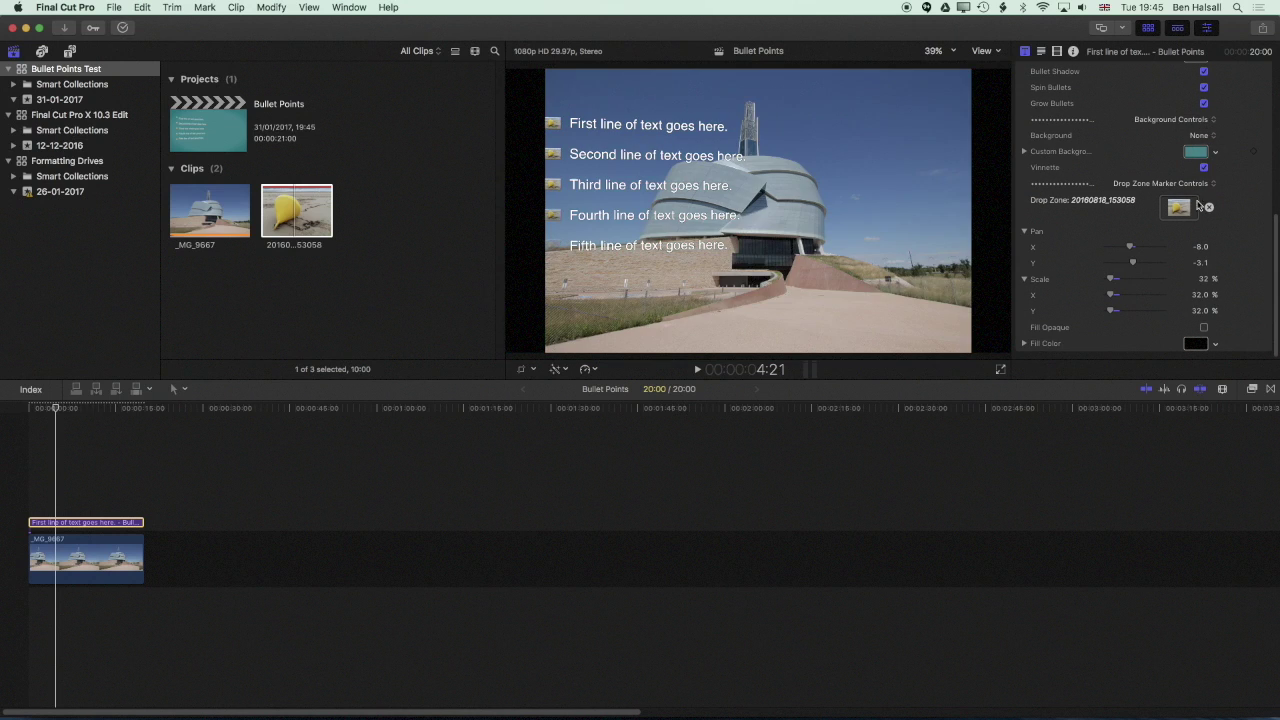
Crop the building photo 270 px top and bottom and fade it to about 8% opacity
{"action": "left_click", "coordinate": [46, 573]}
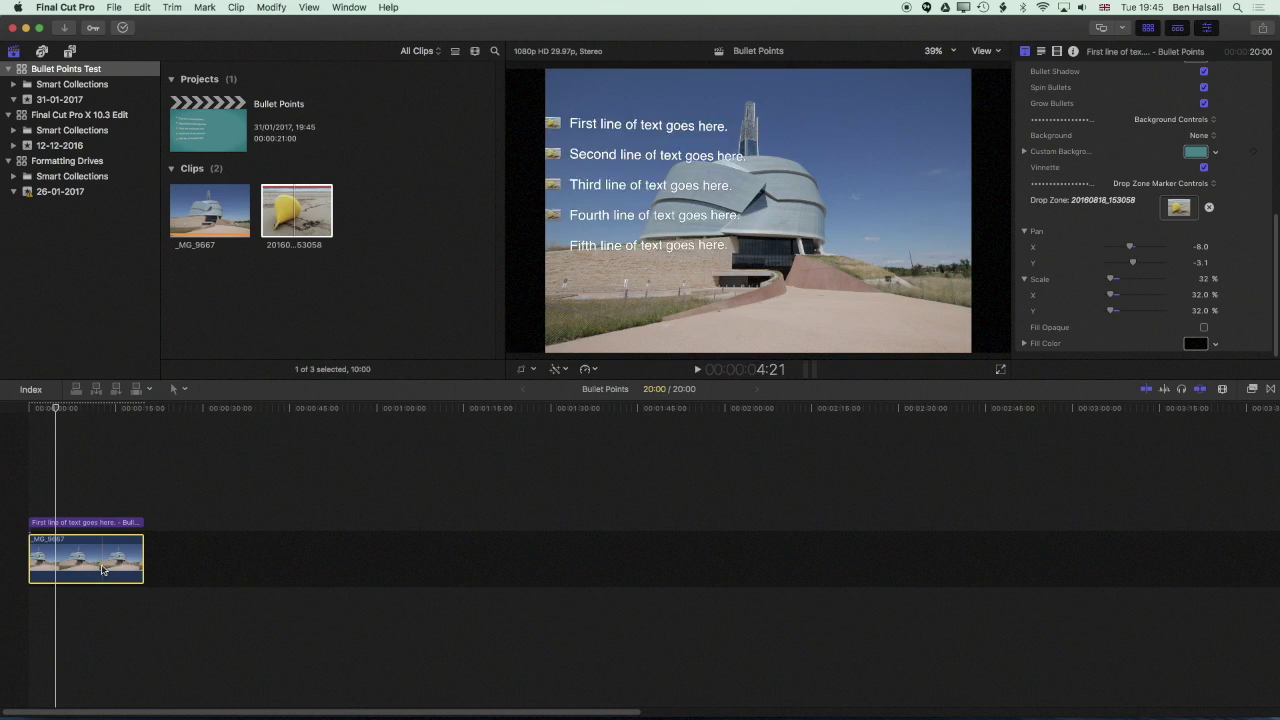
{"action": "left_click", "coordinate": [530, 371]}
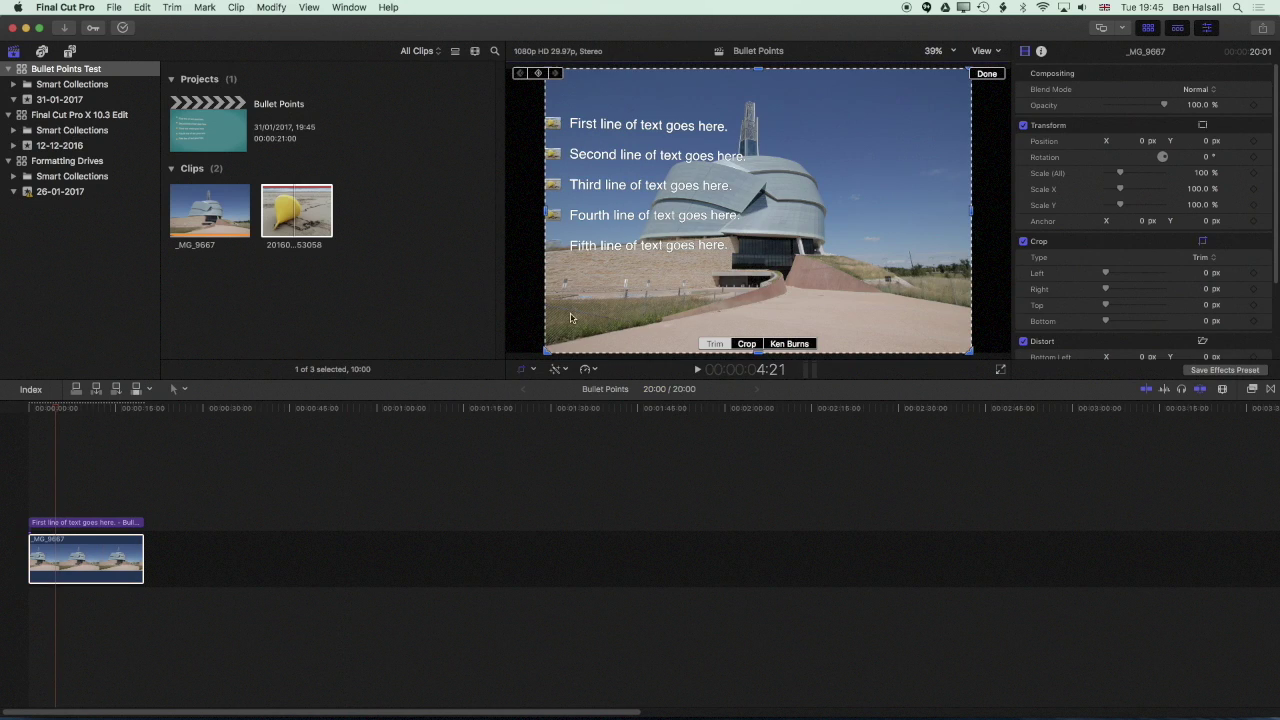
{"action": "left_click", "coordinate": [748, 344]}
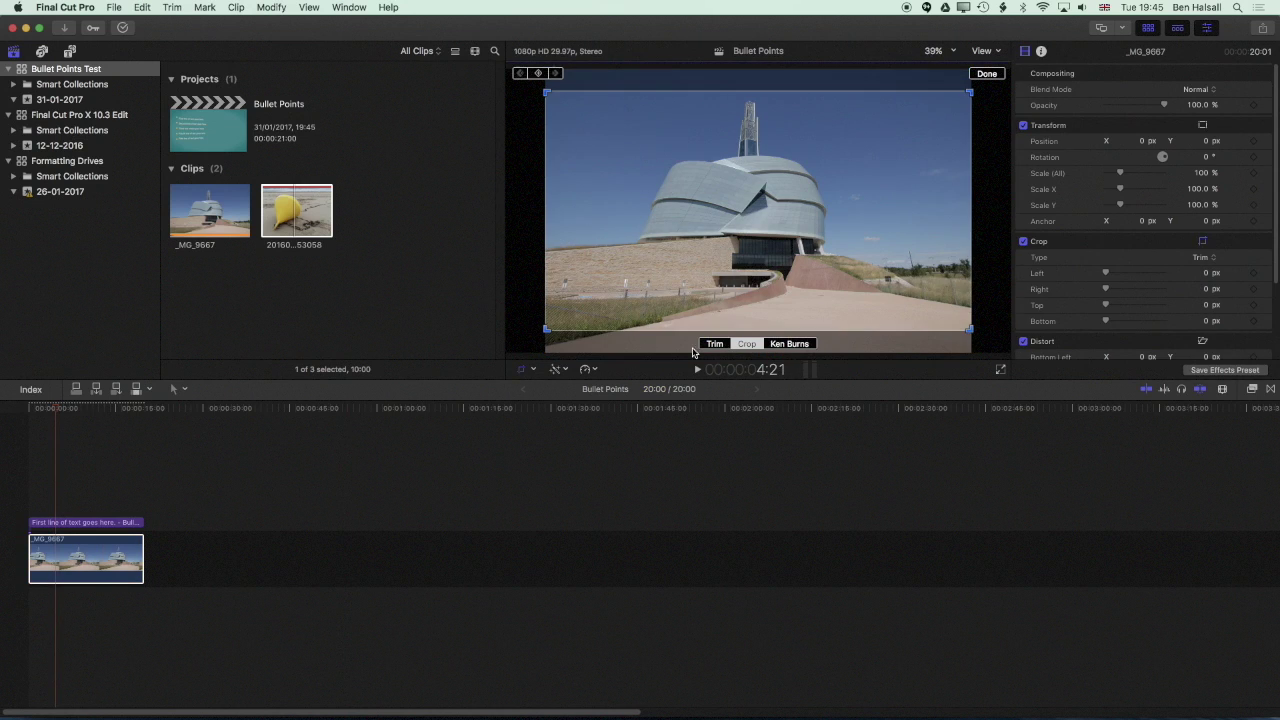
{"action": "left_click", "coordinate": [987, 74]}
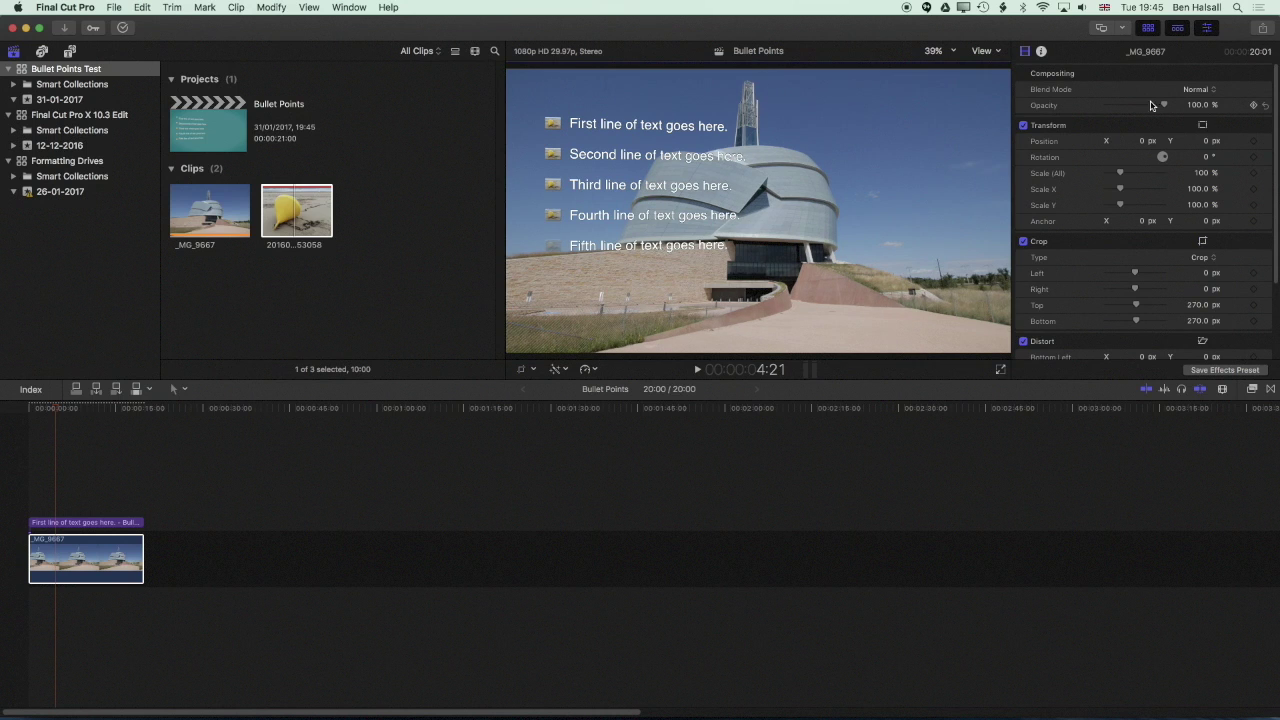
{"action": "left_click_drag", "start_coordinate": [1163, 105], "coordinate": [1110, 110]}
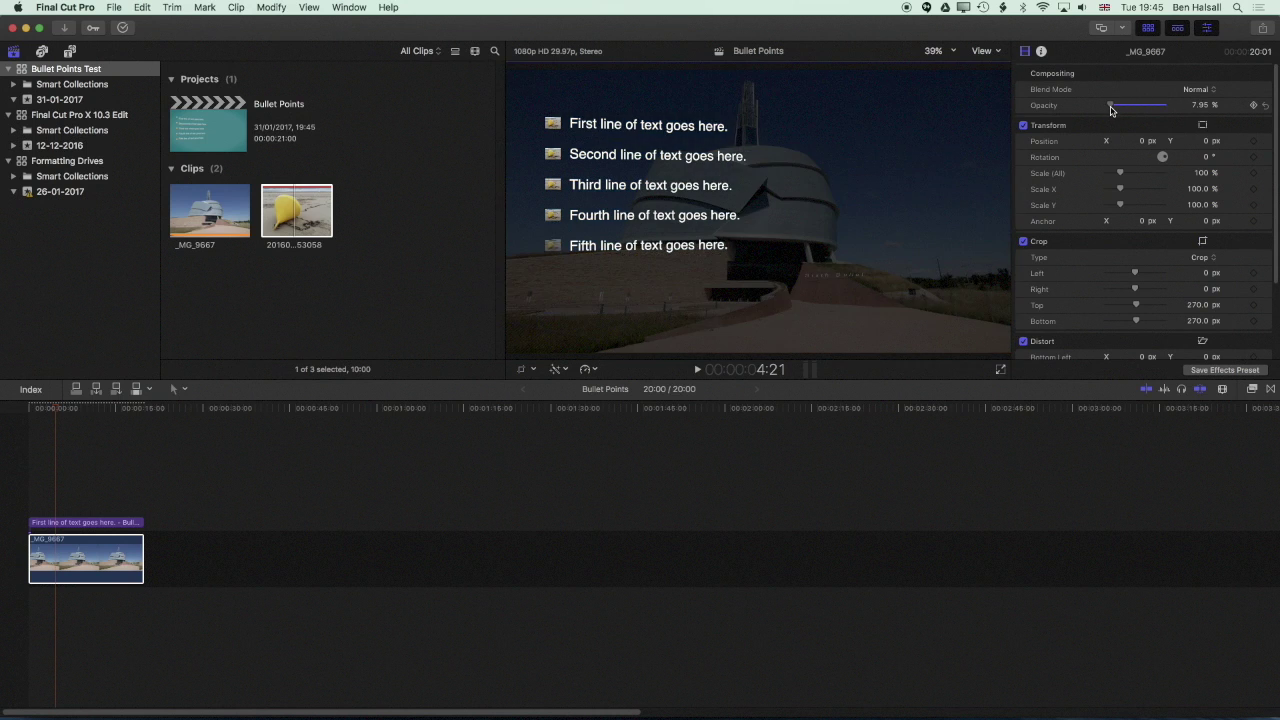
{"action": "key", "text": "Home"}
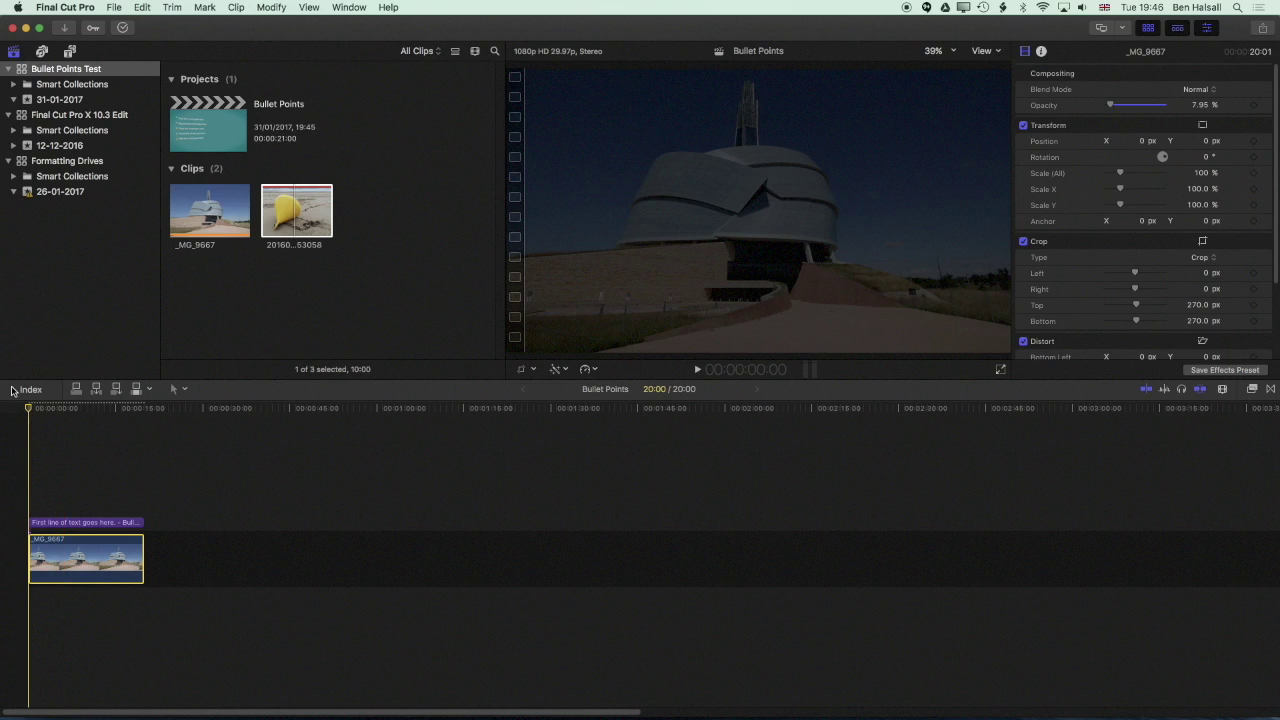
{"action": "key", "text": "space"}
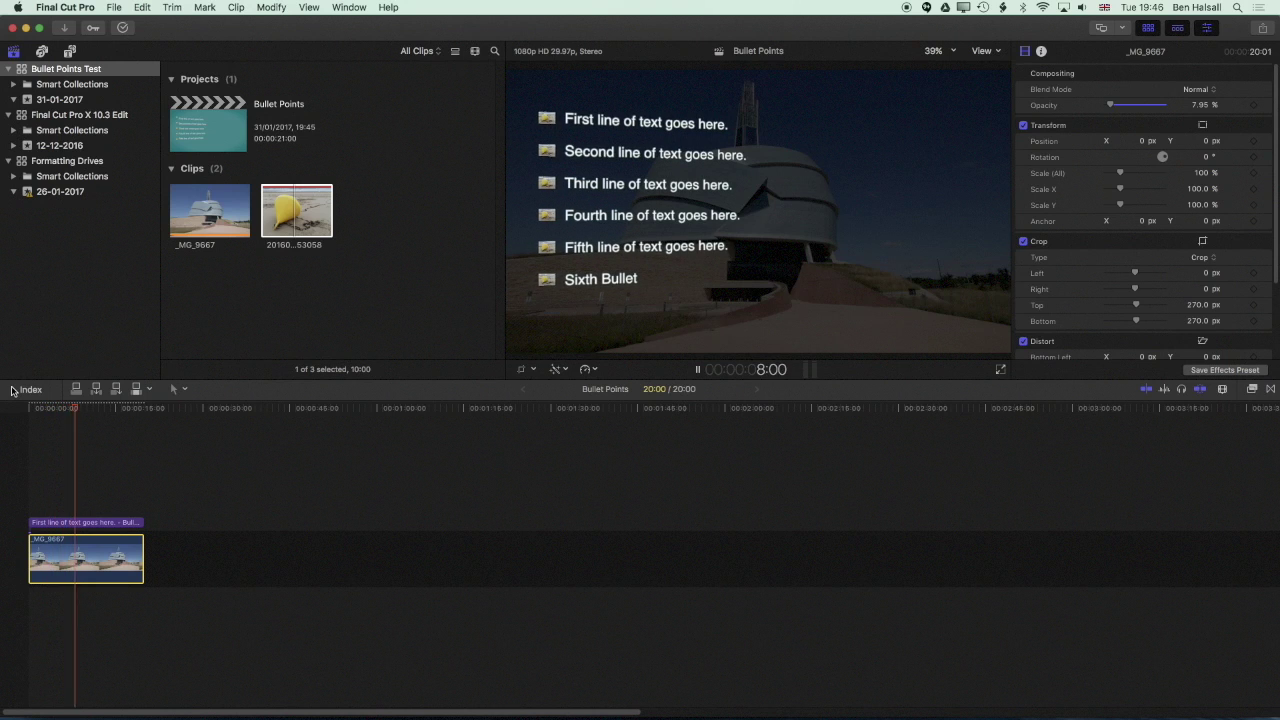
{"action": "left_click", "coordinate": [75, 522]}
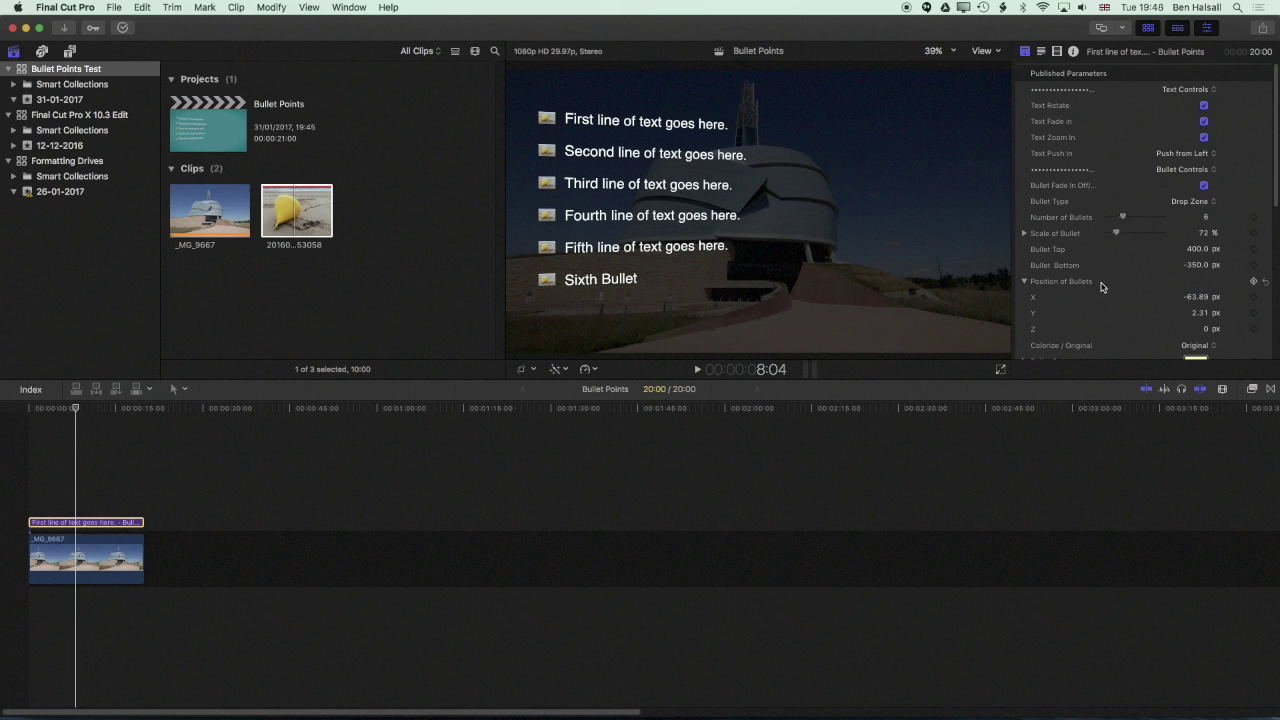
Open Bullet Points.moti in Motion from the recent Bullet Points template folder
{"action": "key", "text": "super+Tab"}
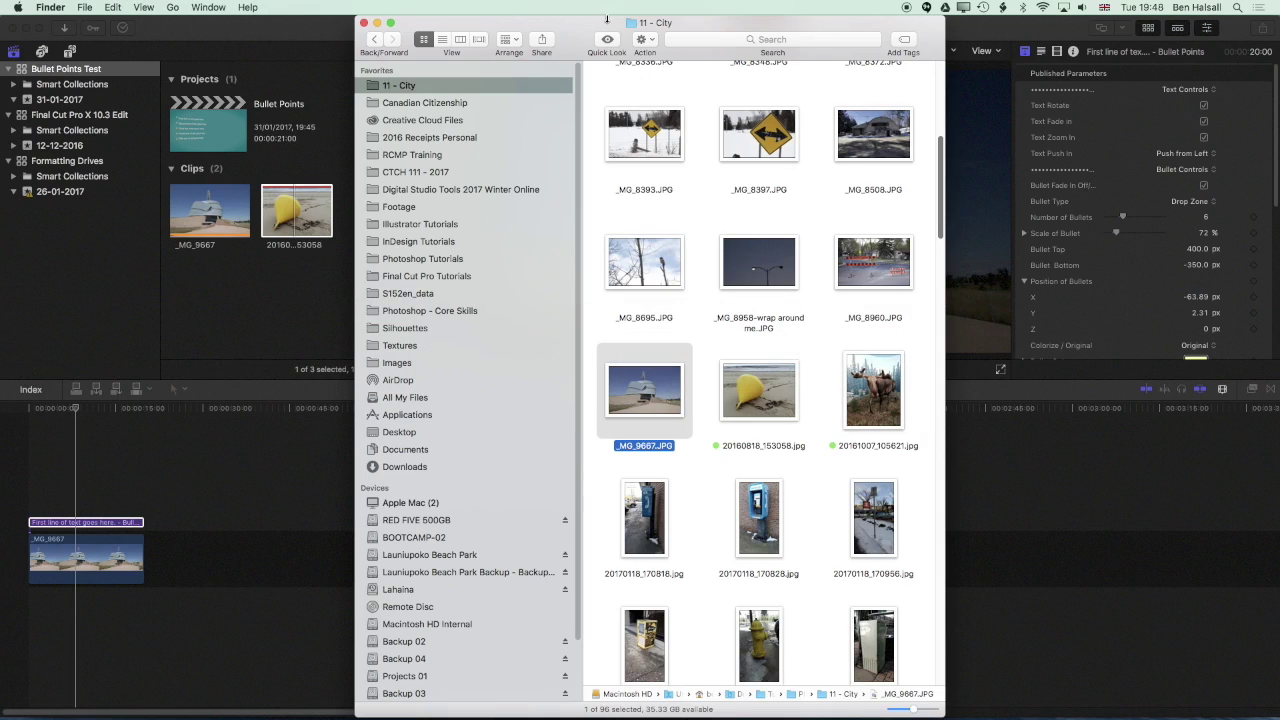
{"action": "left_click", "coordinate": [173, 7]}
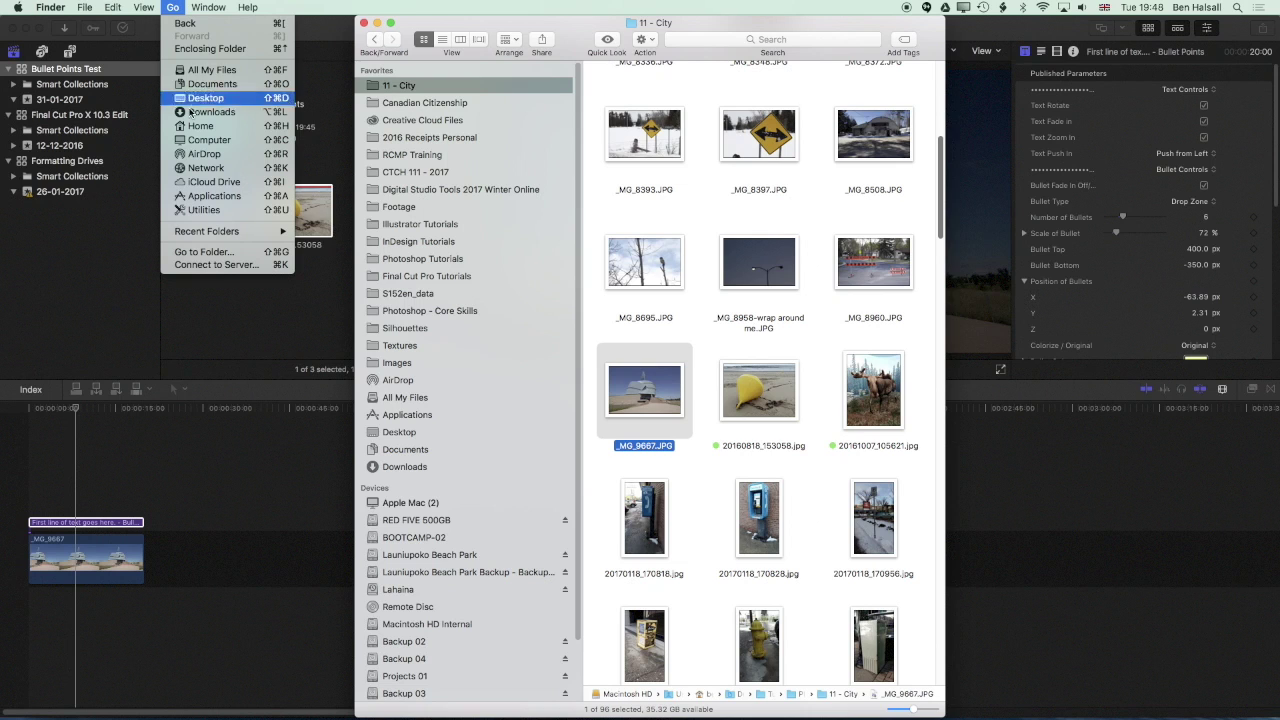
{"action": "mouse_move", "coordinate": [208, 233]}
{"action": "left_click", "coordinate": [335, 256]}
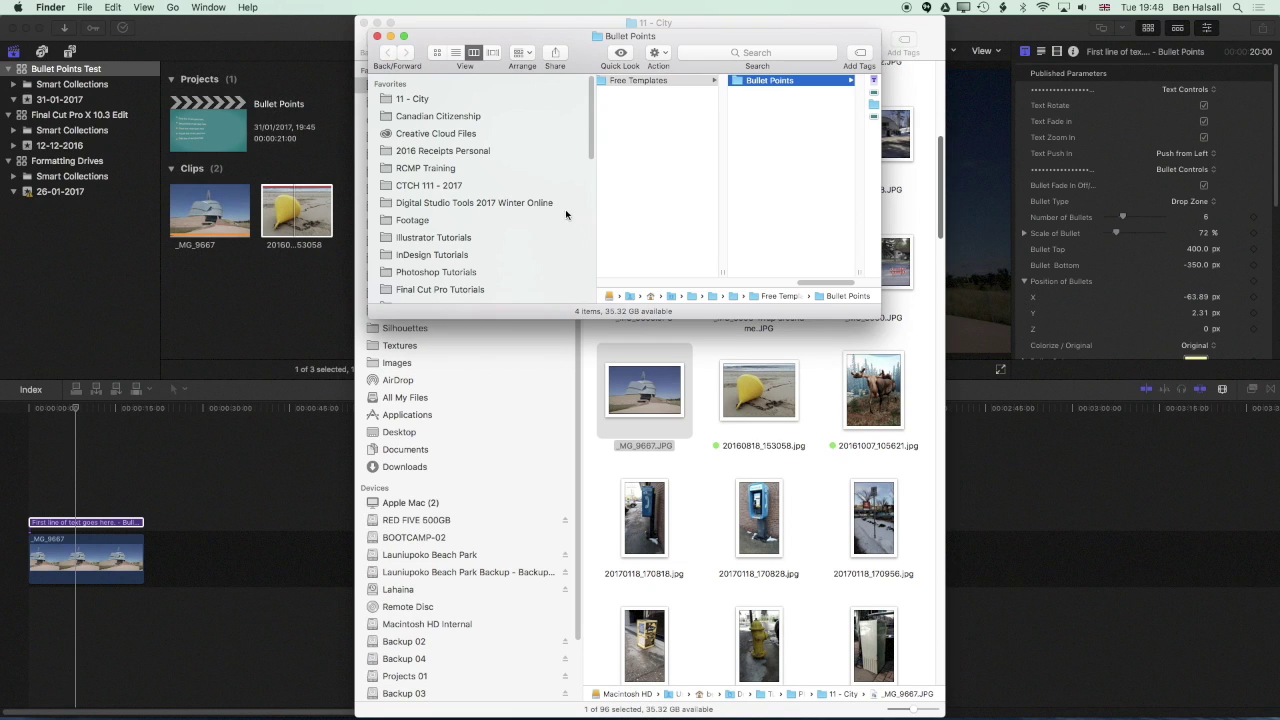
{"action": "left_click_drag", "start_coordinate": [880, 316], "coordinate": [1137, 579]}
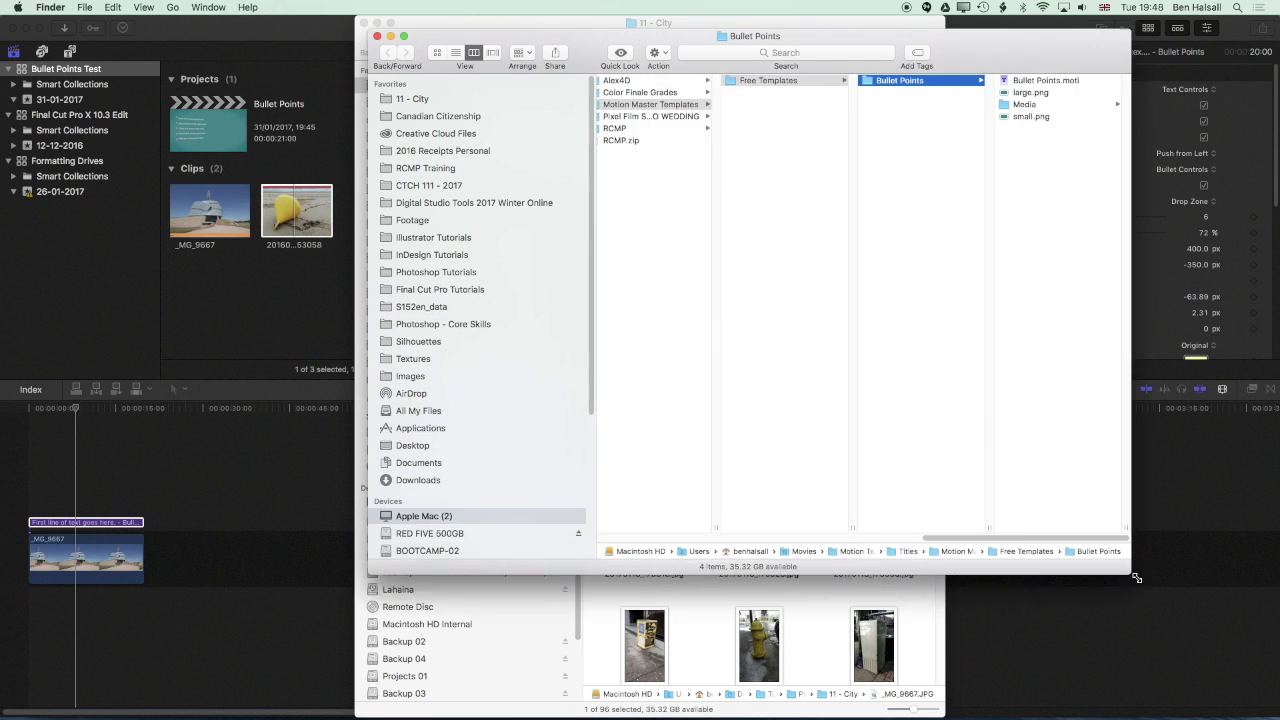
{"action": "left_click", "coordinate": [936, 81]}
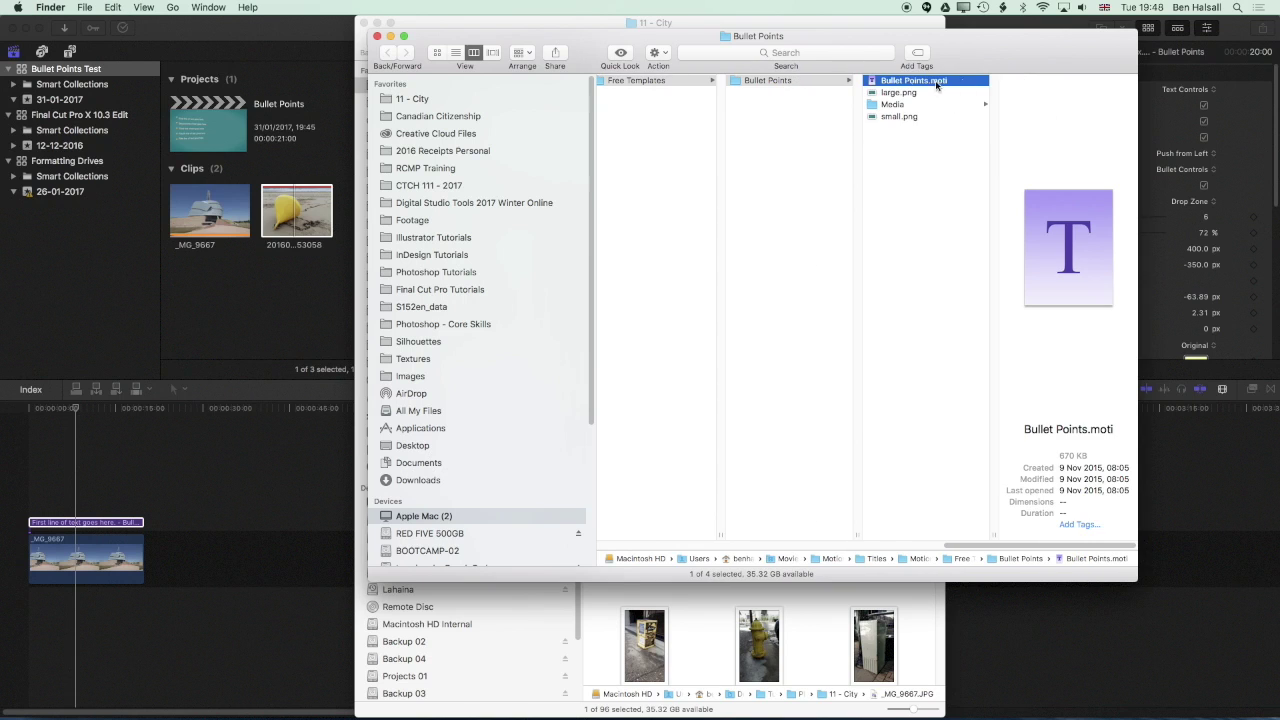
{"action": "double_click", "coordinate": [875, 83]}
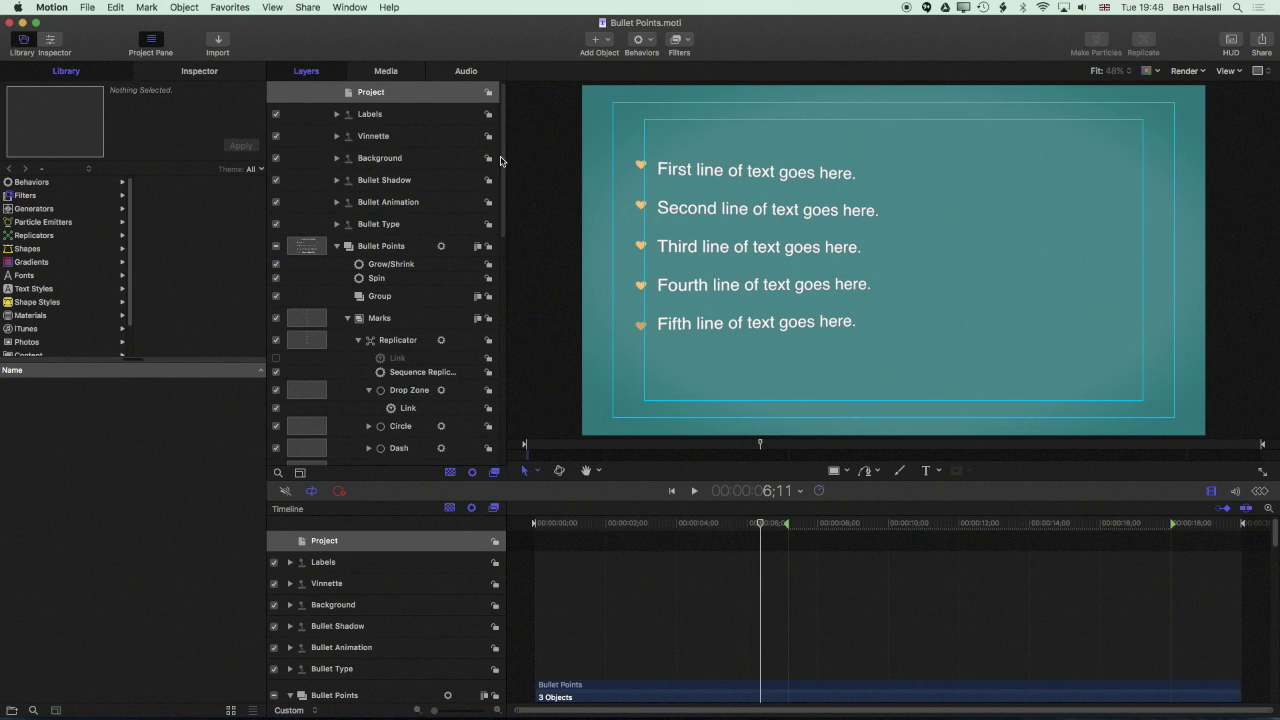
Scroll Motion's Layers list to inspect the Marks bullet shapes: Circle, Star, Heart and Arrow
{"action": "scroll", "coordinate": [498, 180], "scroll_direction": "down", "scroll_amount": 4}
{"action": "scroll", "coordinate": [505, 193], "scroll_direction": "down", "scroll_amount": 2}
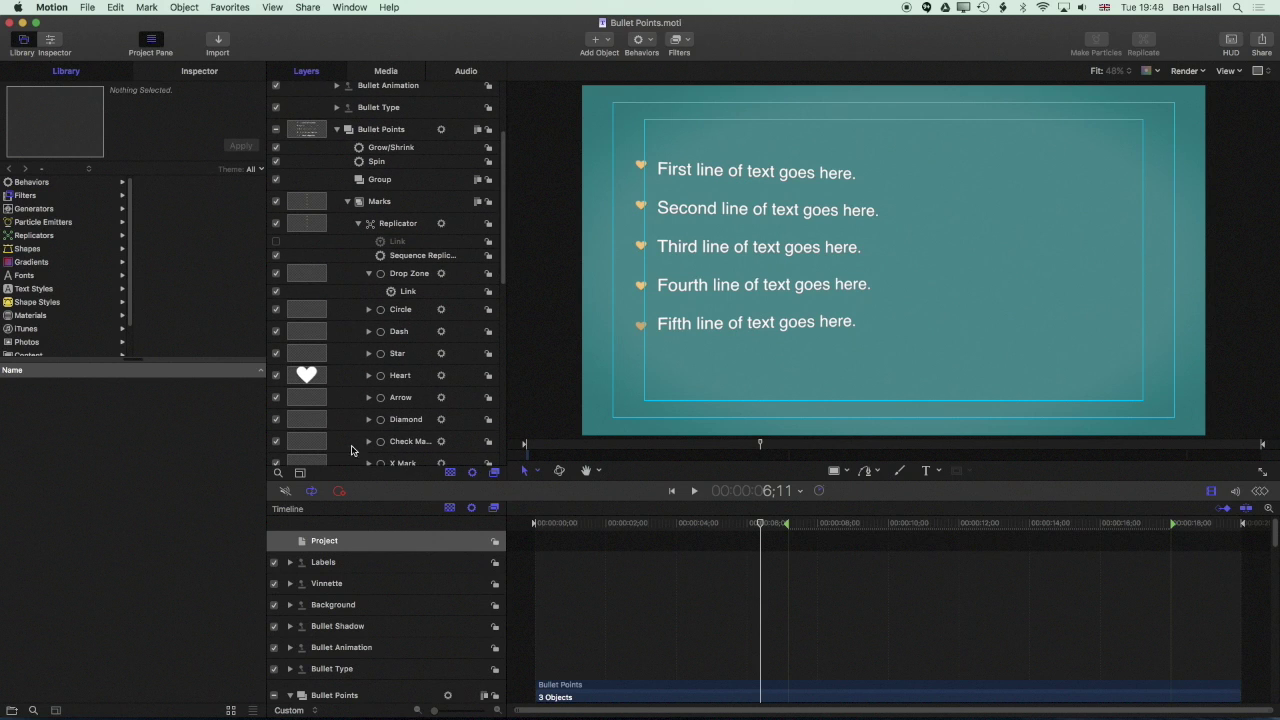
{"action": "scroll", "coordinate": [398, 270], "scroll_direction": "up", "scroll_amount": 6}
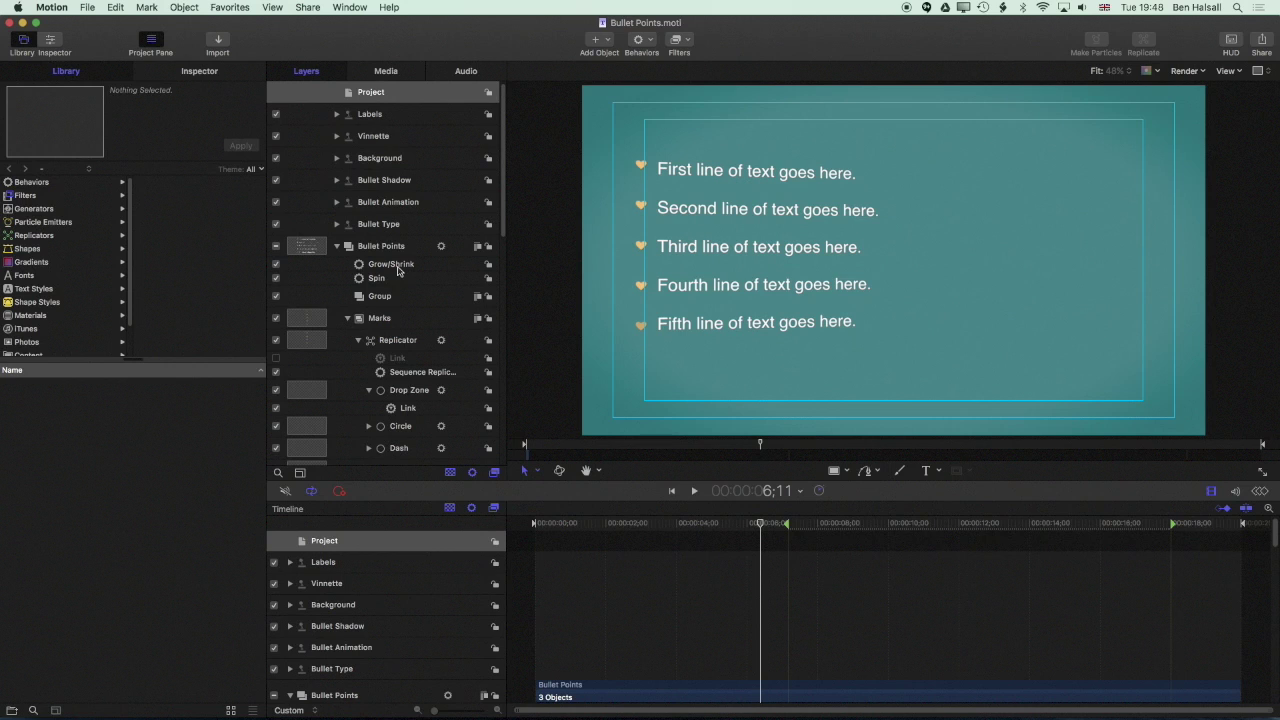